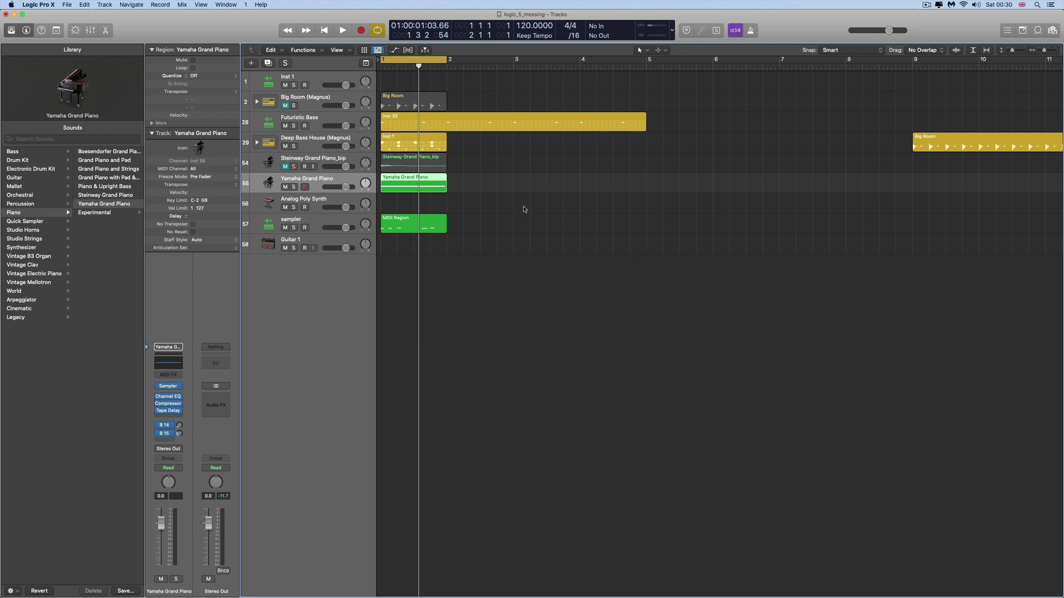
Open the Inst 1 pattern region on the Deep Bass House track and audition its C1, D1 and A#1 rows.
left_click(420, 147)
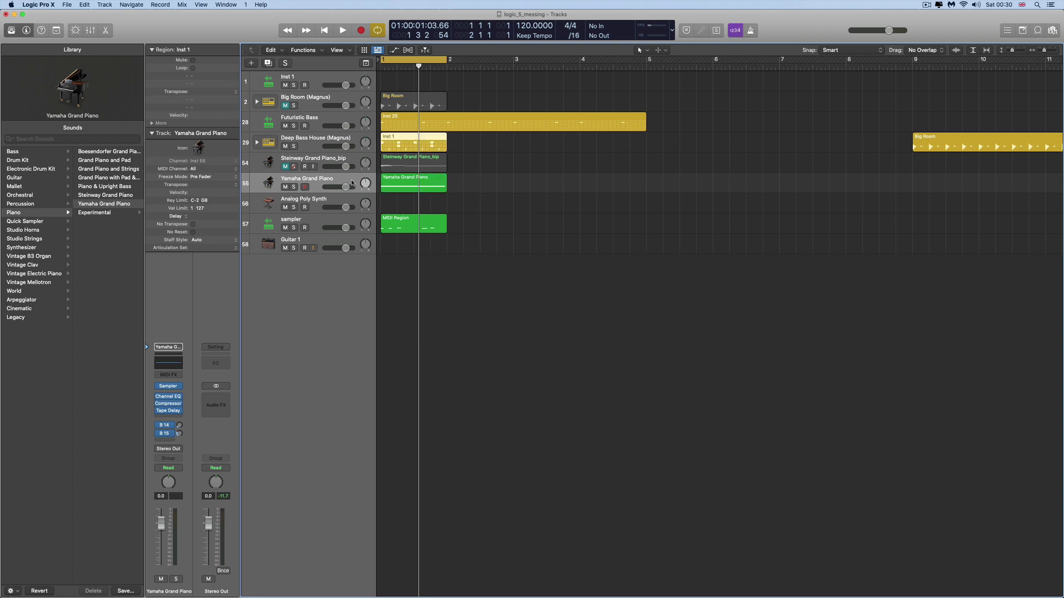
left_click(314, 142)
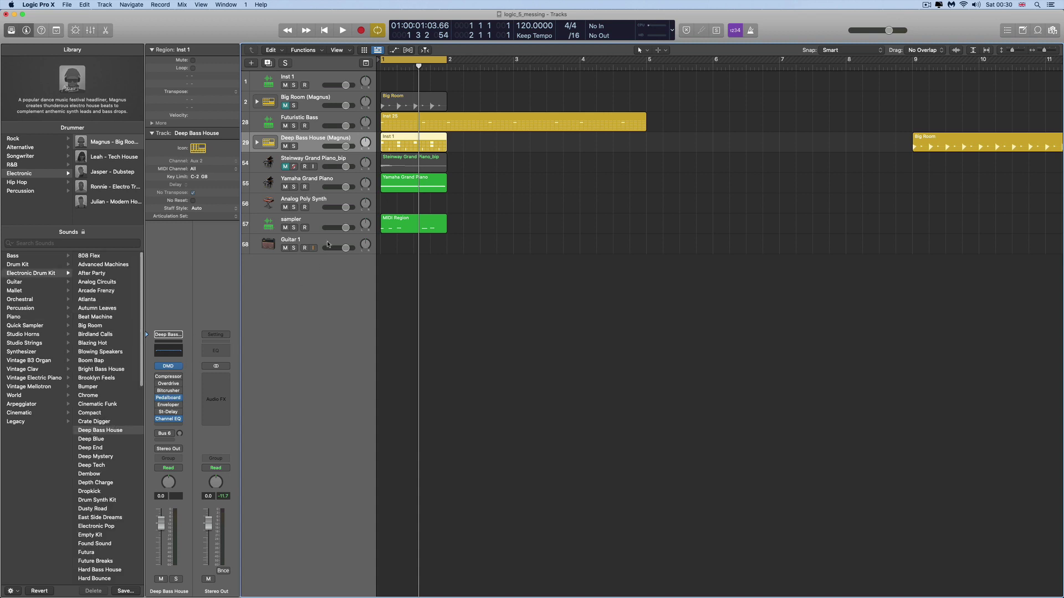
double_click(415, 140)
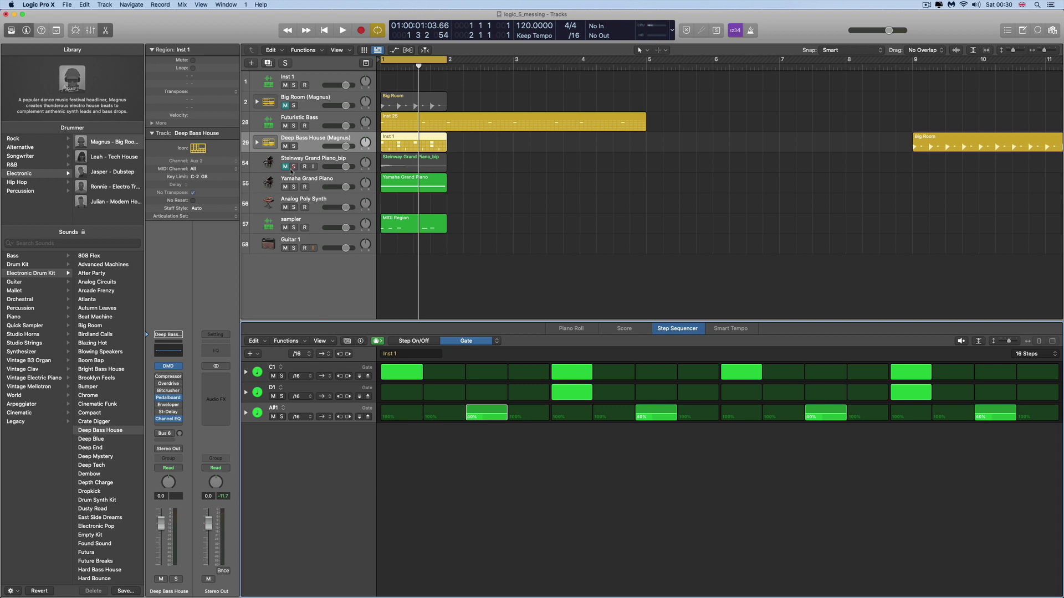
left_click(321, 373)
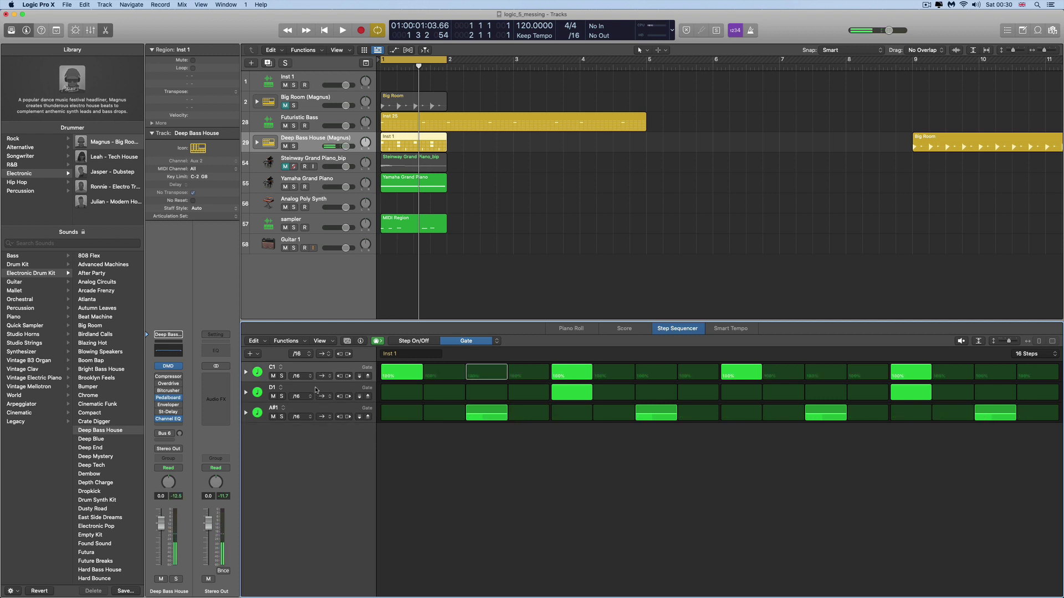
left_click(315, 390)
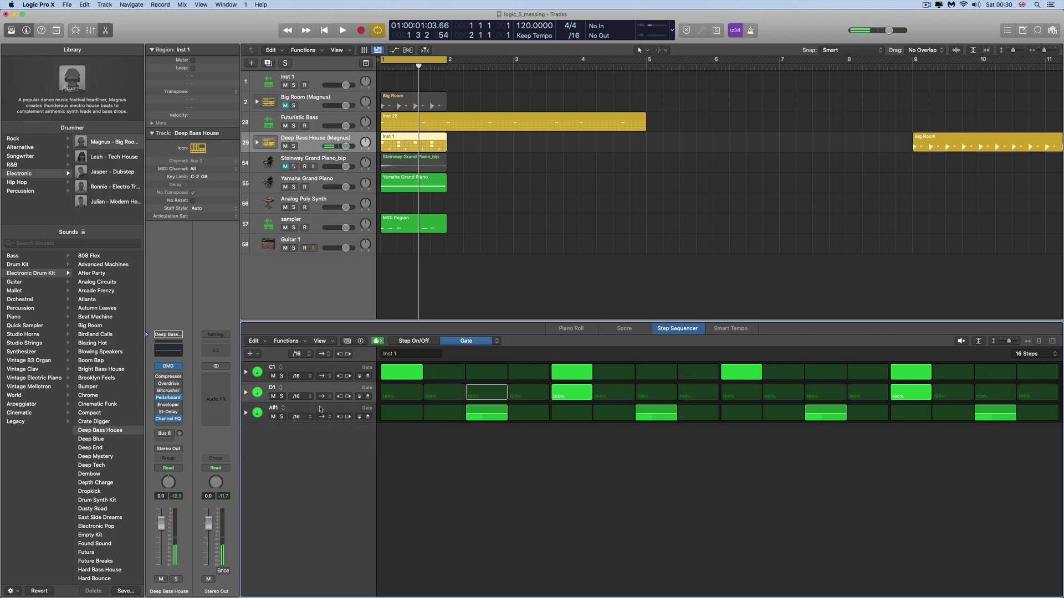
left_click(319, 409)
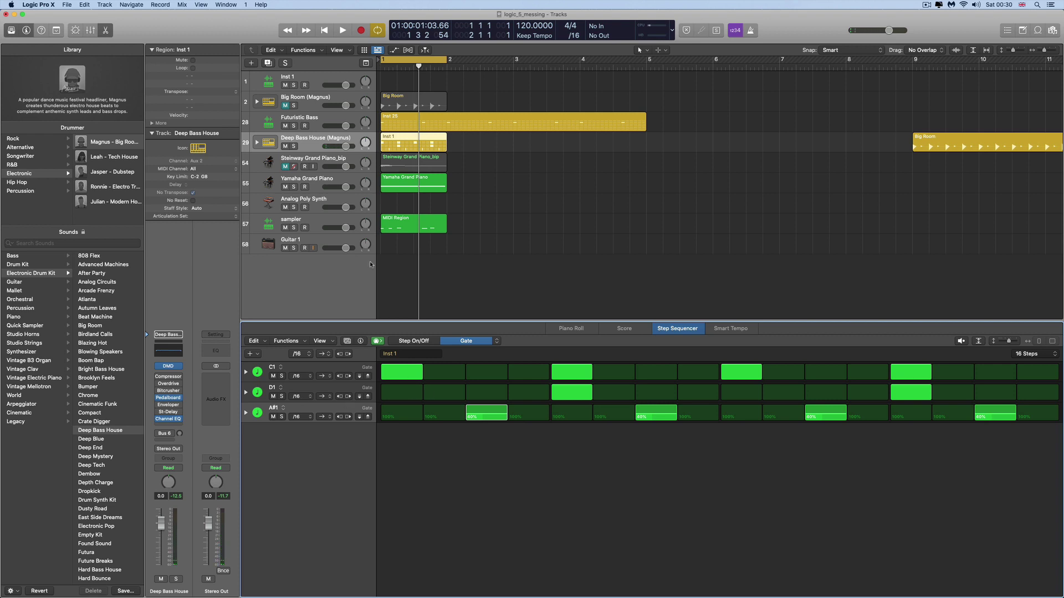
Solo the Deep Bass House track and play back its pattern.
left_click(294, 146)
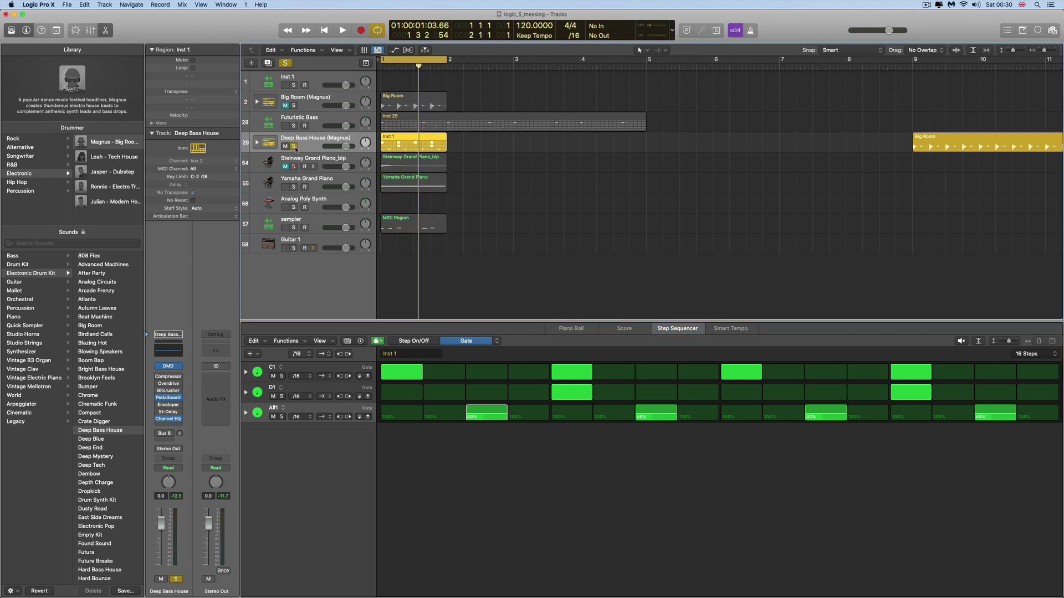
key("space")
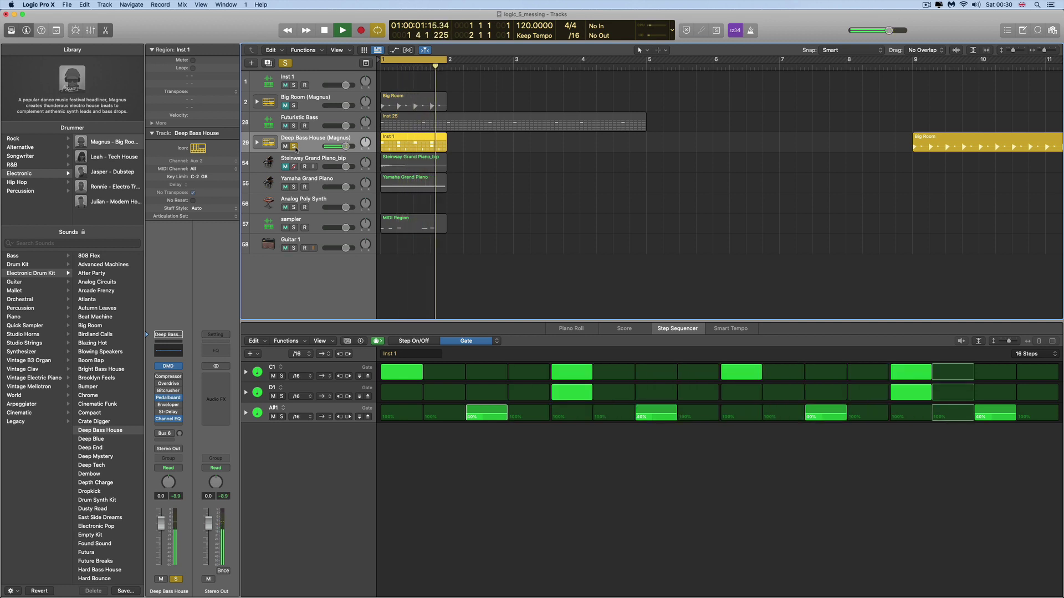
key("space")
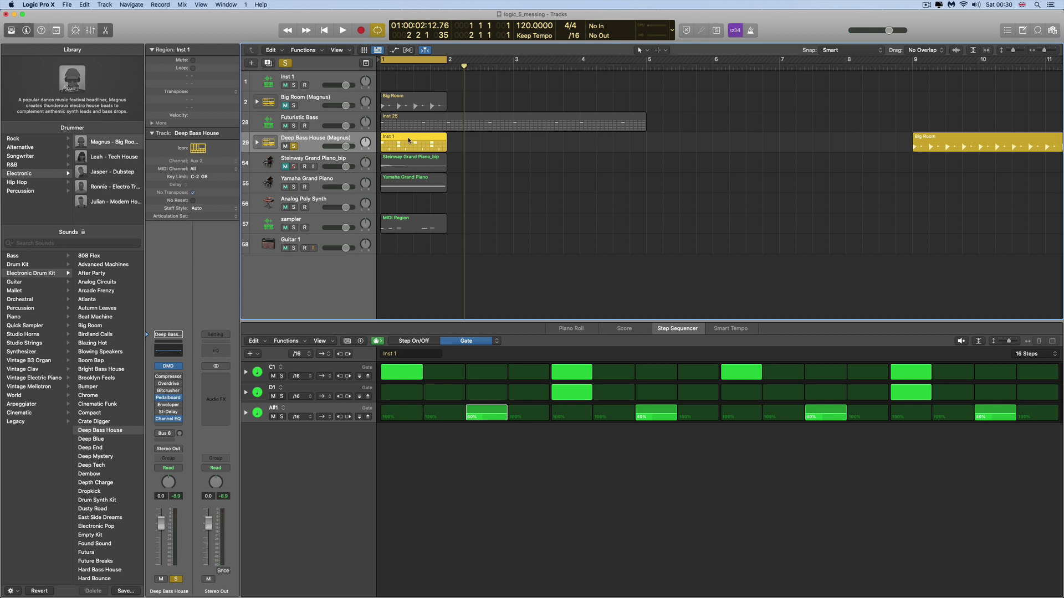
Create a new Quick Sampler (Original) track from the Inst 1 region on the Deep Bass House track.
left_click_drag(409, 140, 409, 140)
left_click_drag(411, 139, 254, 244)
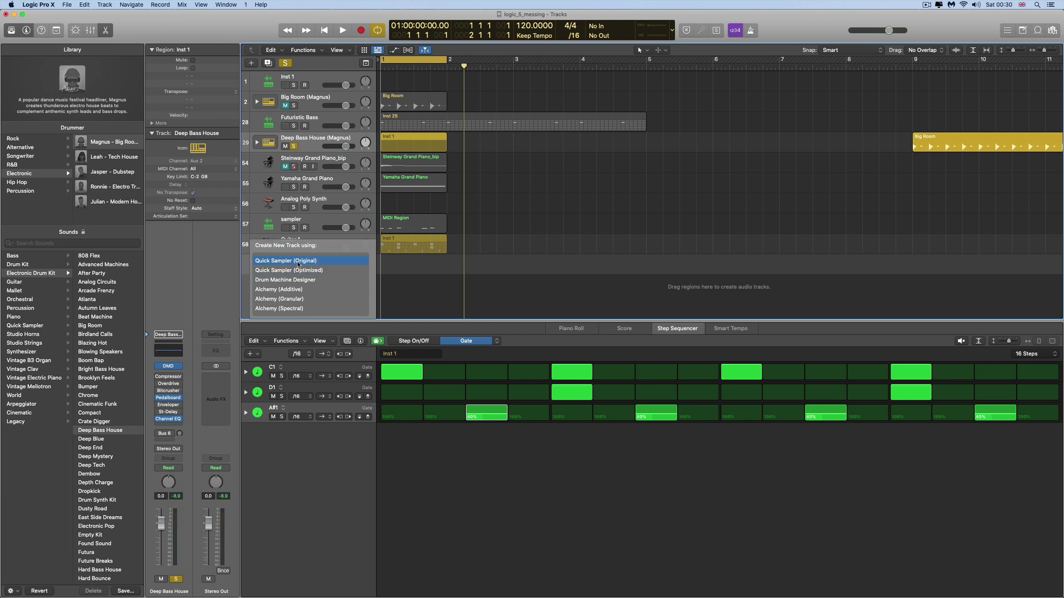
left_click(298, 264)
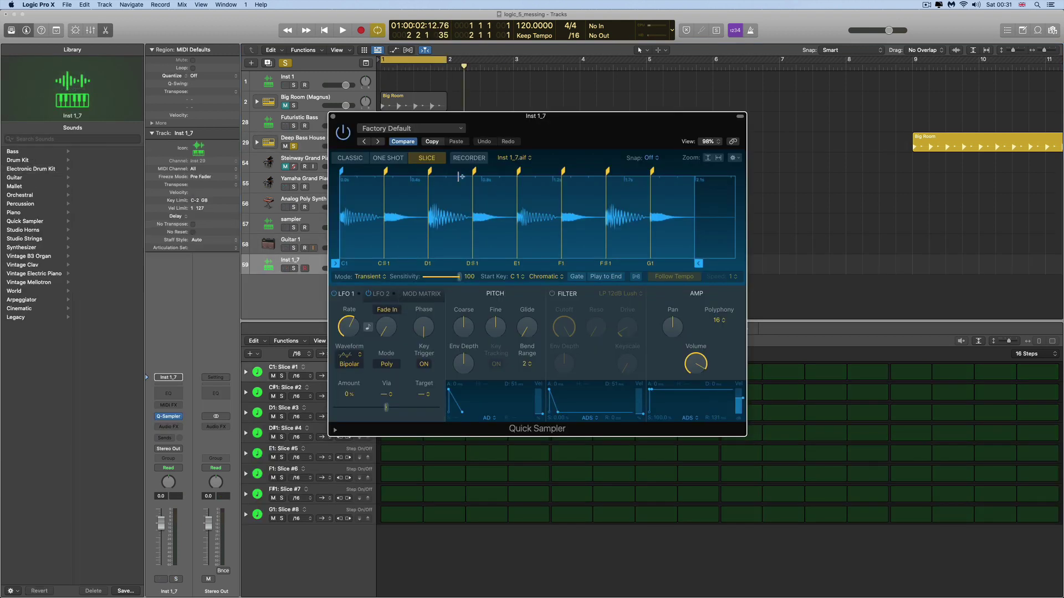
Compare the sampler's Slice and Classic modes, leave it in Classic, and solo the Inst 1_7 track to audition it.
left_click_drag(496, 125, 690, 231)
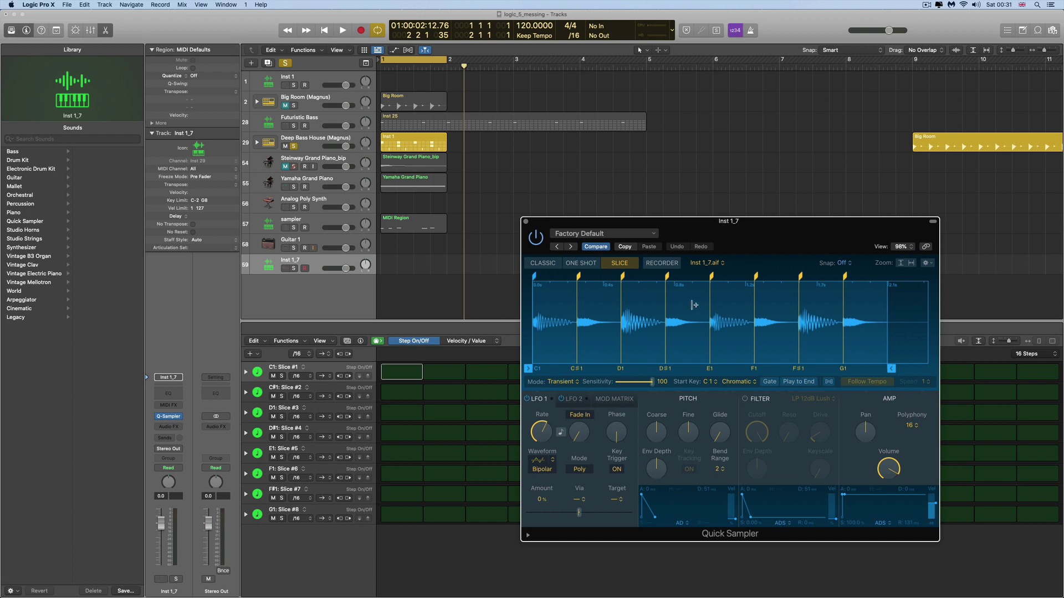
left_click(543, 264)
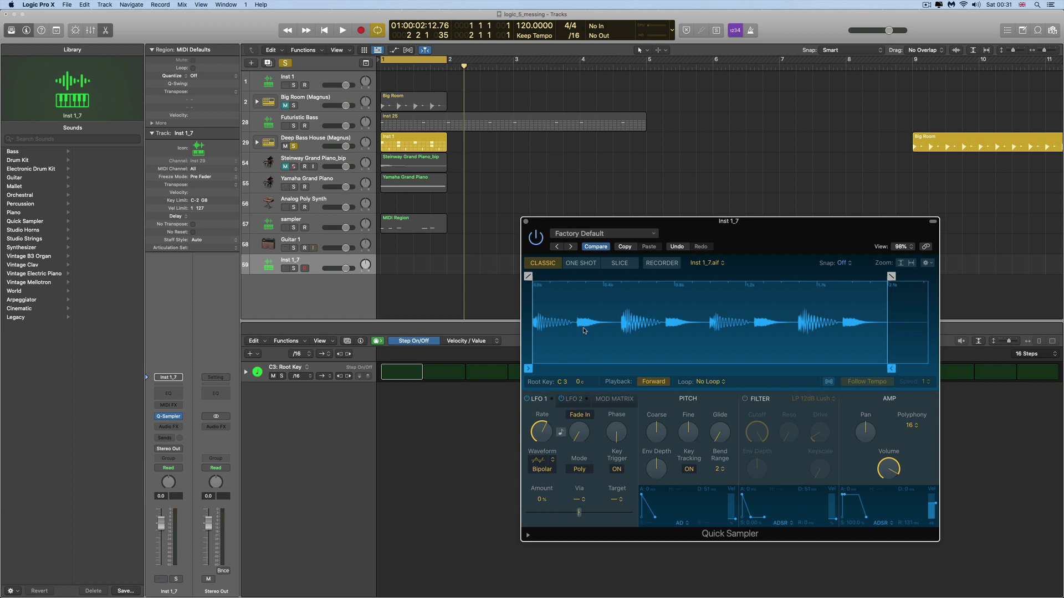
left_click(616, 265)
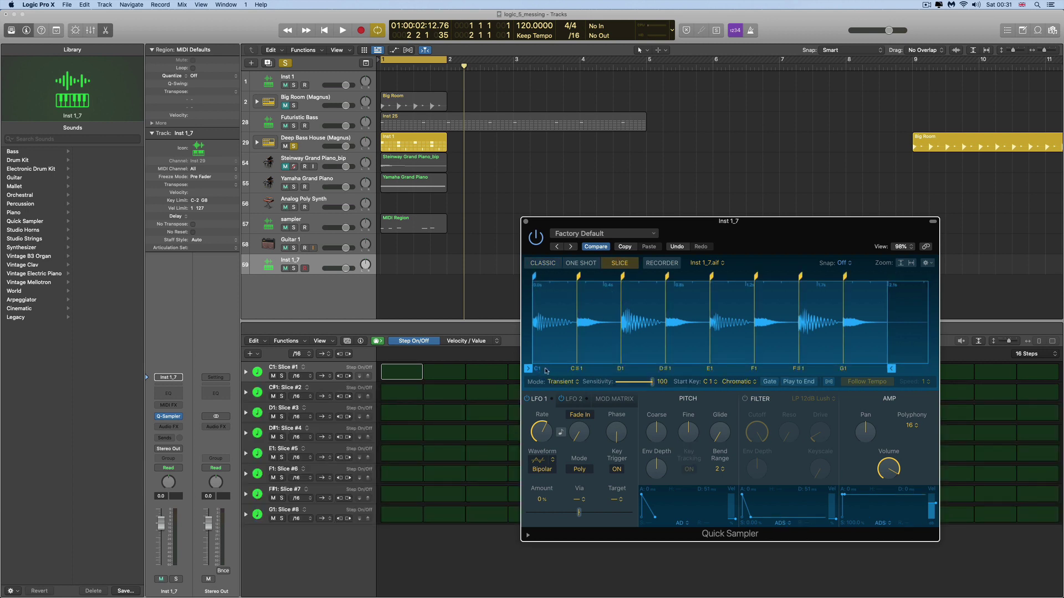
left_click(547, 266)
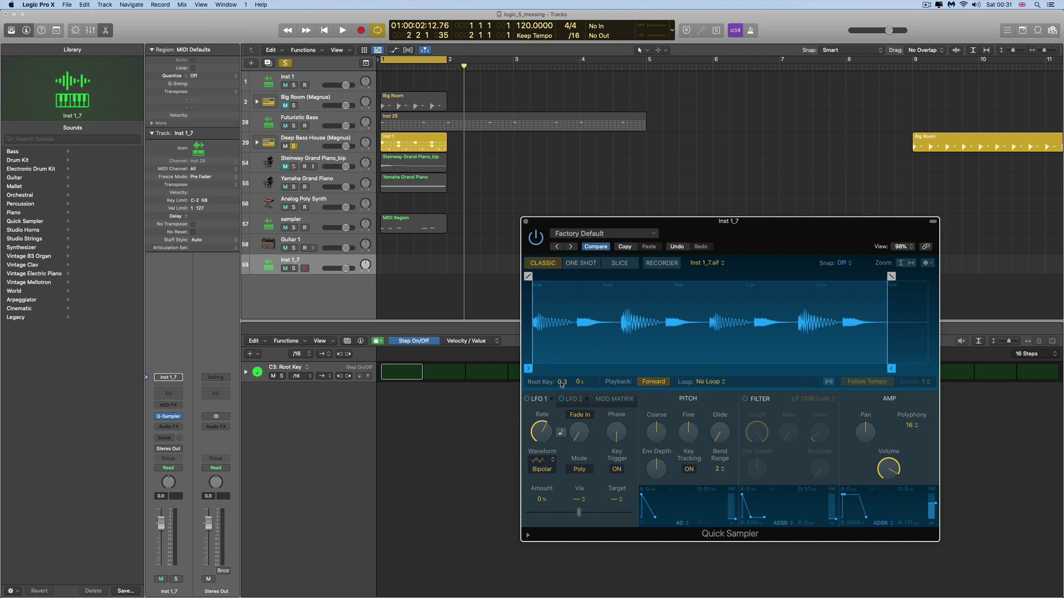
left_click(295, 270)
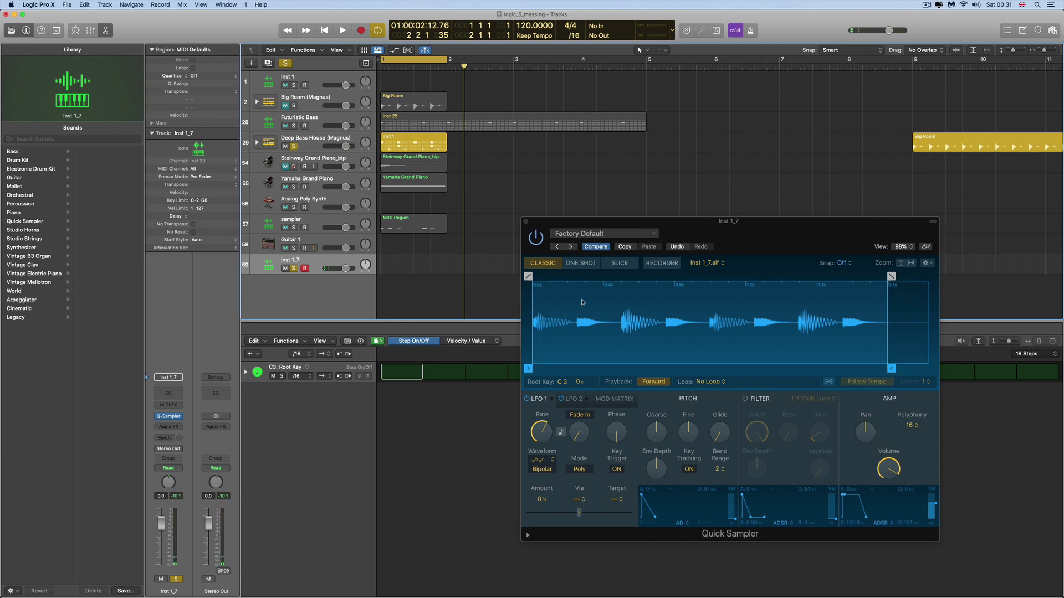
left_click_drag(617, 225, 568, 263)
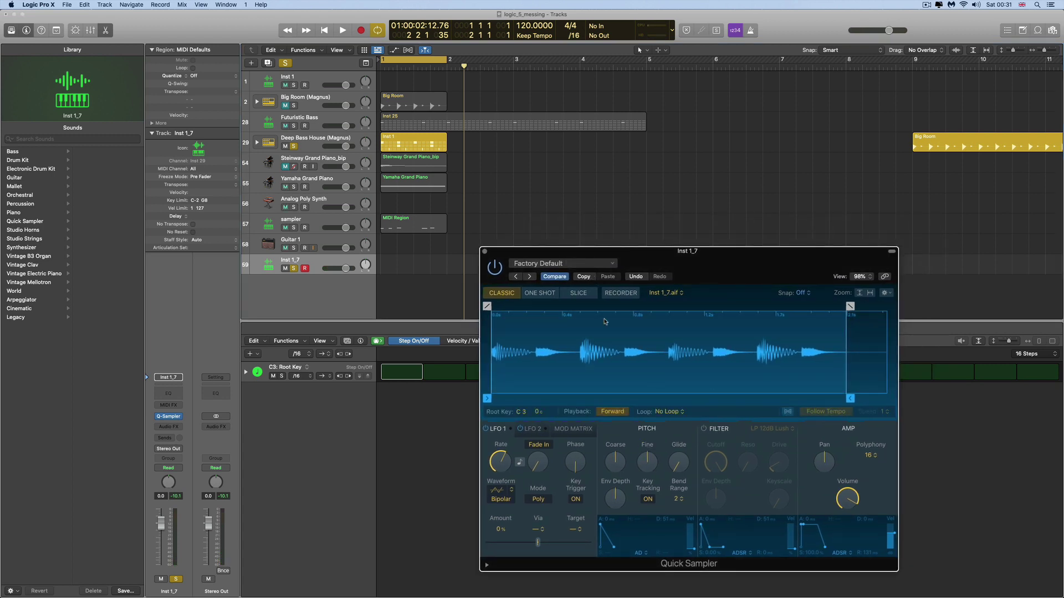
Delete the Inst 1_7 sampler track and turn off the solo on the Deep Bass House track.
left_click(484, 251)
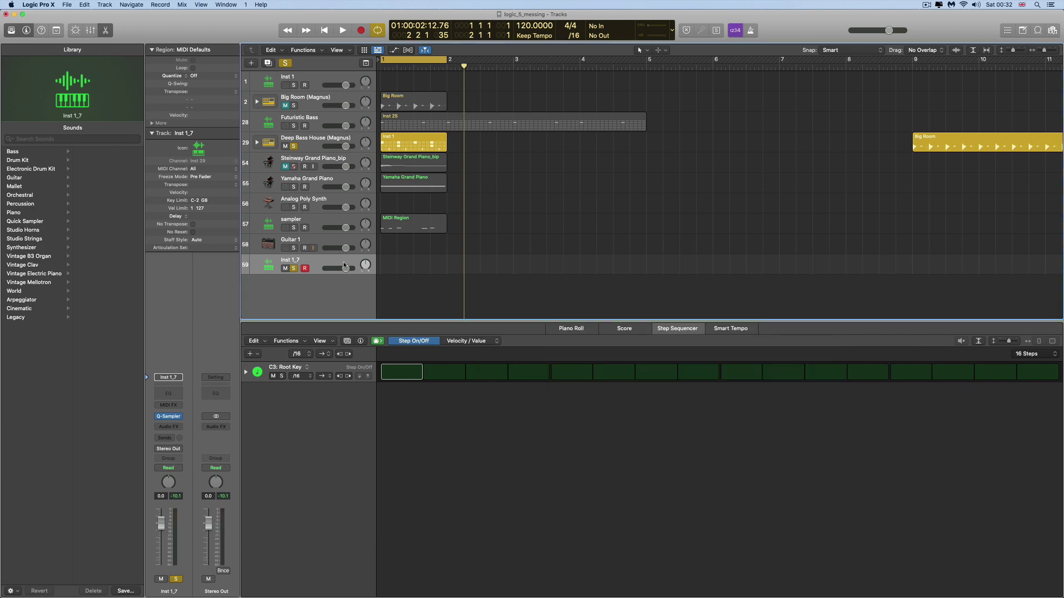
key("super+BackSpace")
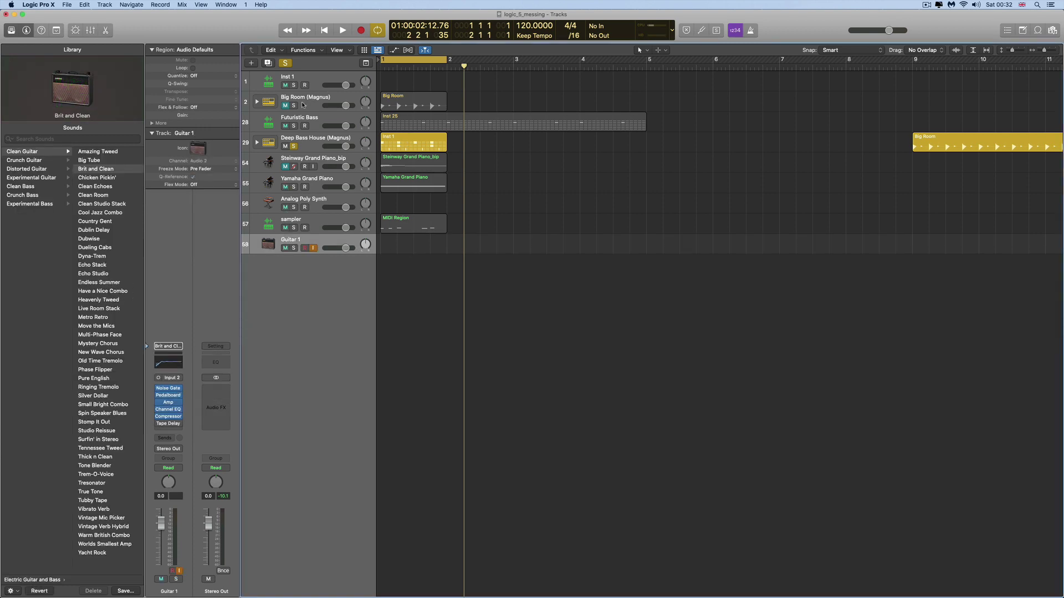
left_click(294, 146)
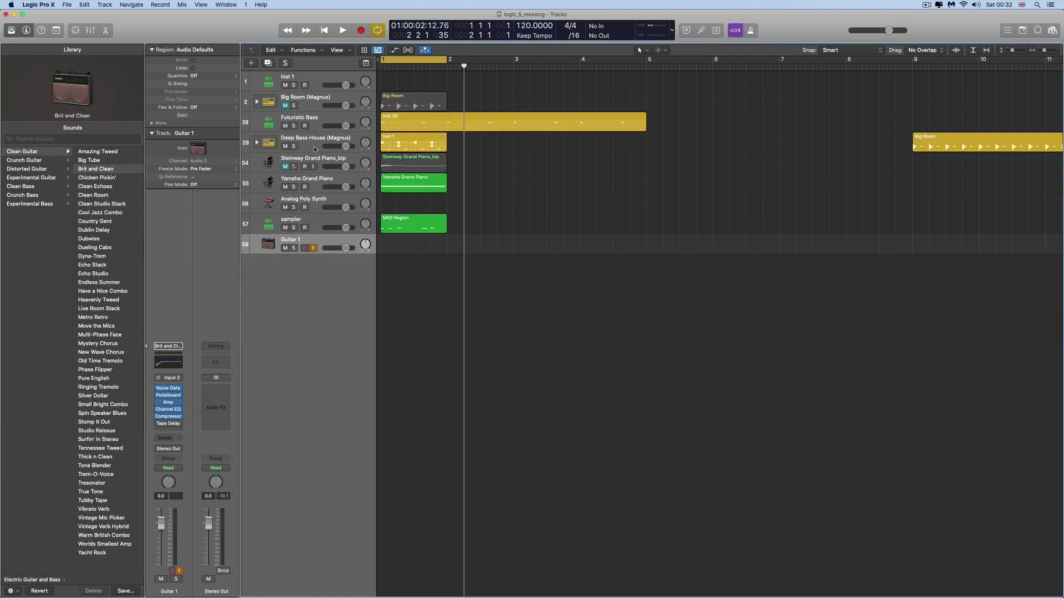
Solo the Big Room drummer track and play back its region.
left_click(306, 102)
key("s")
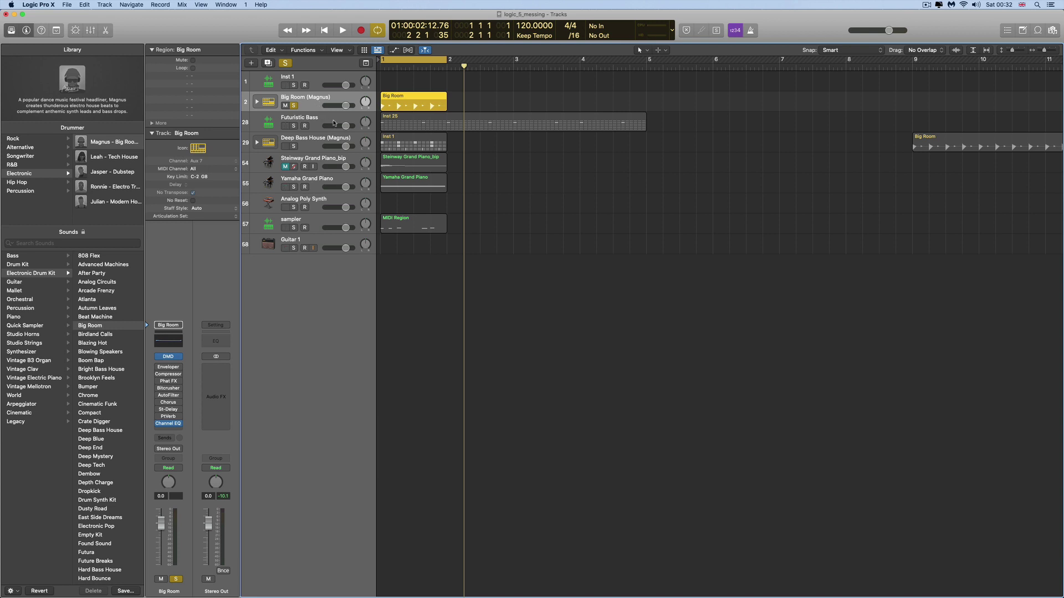
key("space")
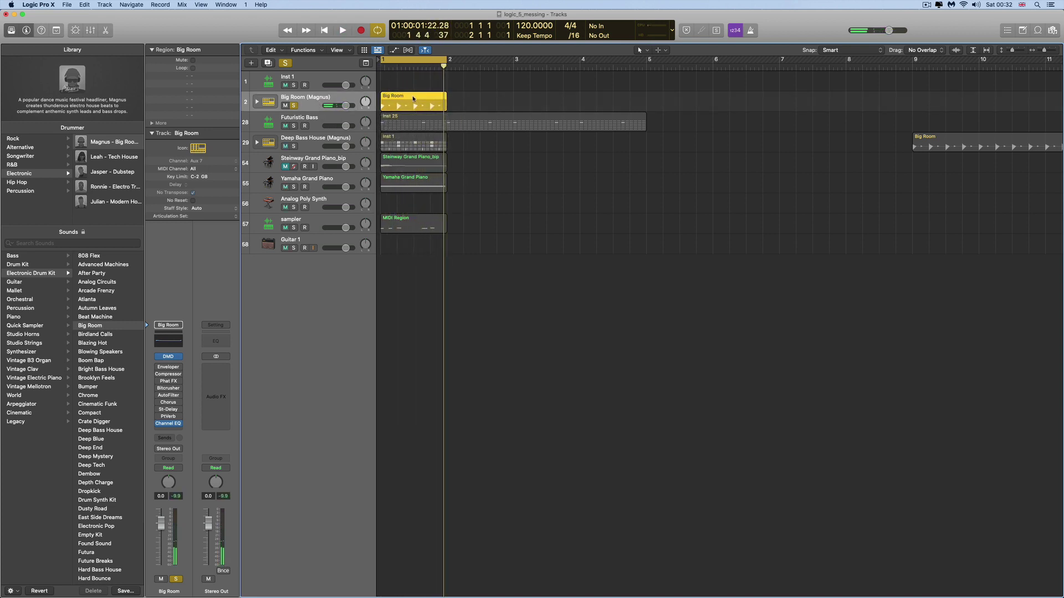
Create a Quick Sampler track from the Big Room region and switch the sampler to Classic mode.
left_click_drag(414, 99, 306, 279)
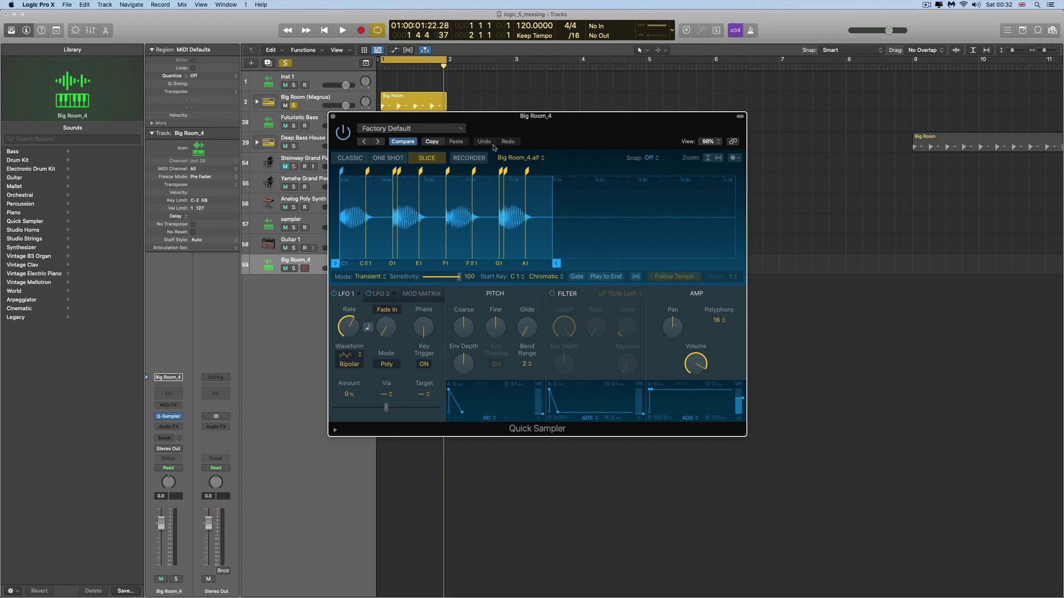
left_click_drag(502, 126, 604, 213)
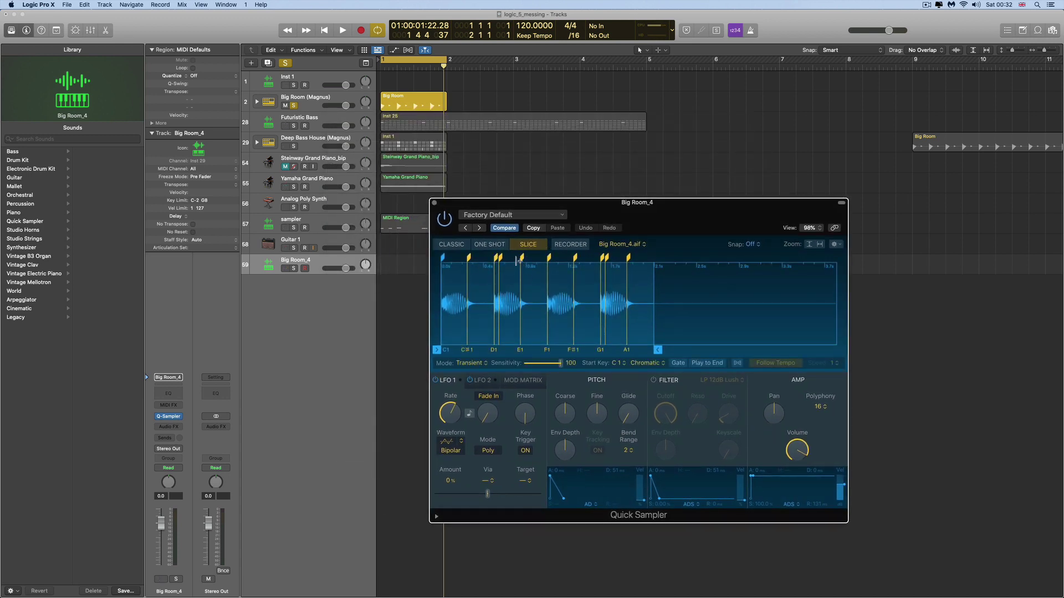
left_click(451, 245)
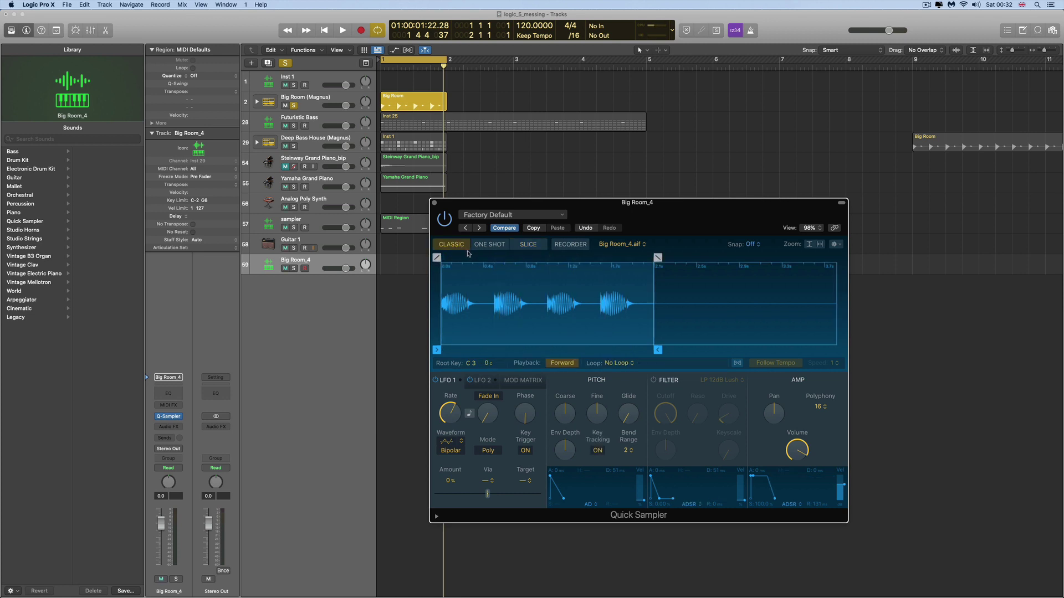
Audition the Big Room_4 sampler track in solo, closing its plug-in window and turning its solo off when done.
left_click(293, 268)
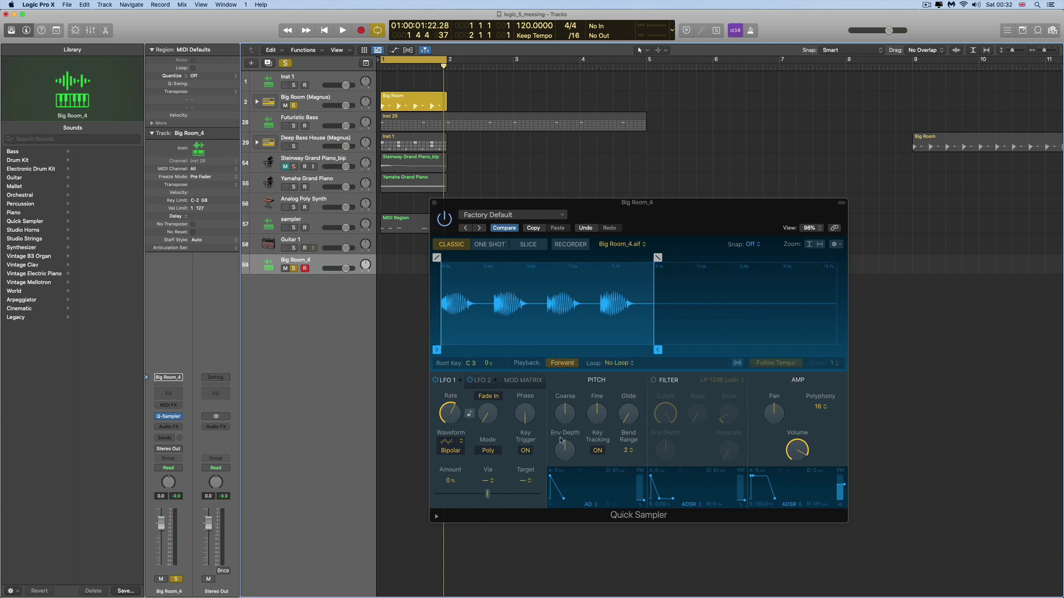
left_click(434, 204)
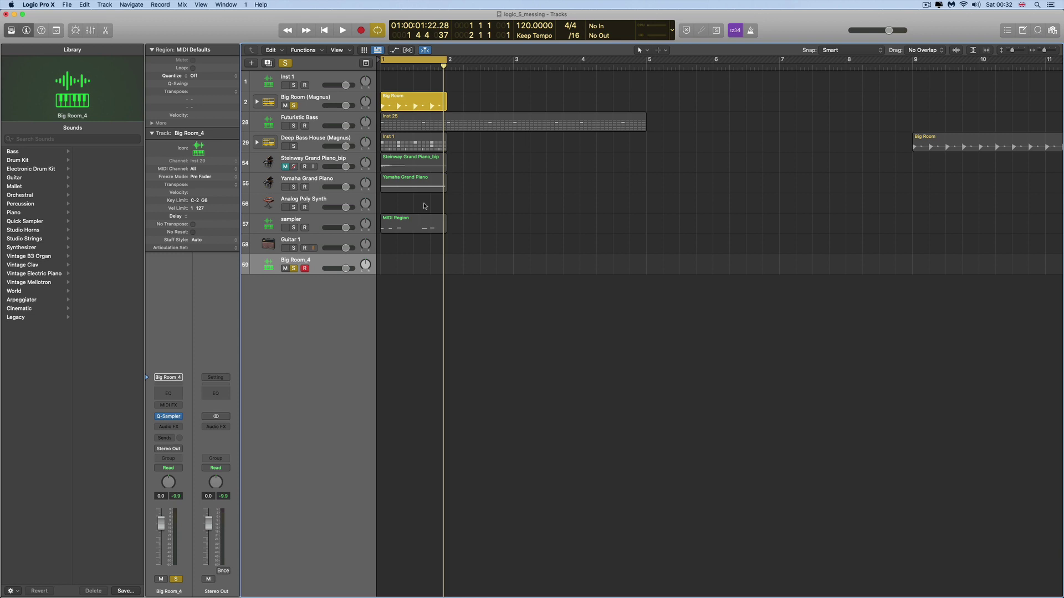
left_click(417, 140)
left_click(417, 100)
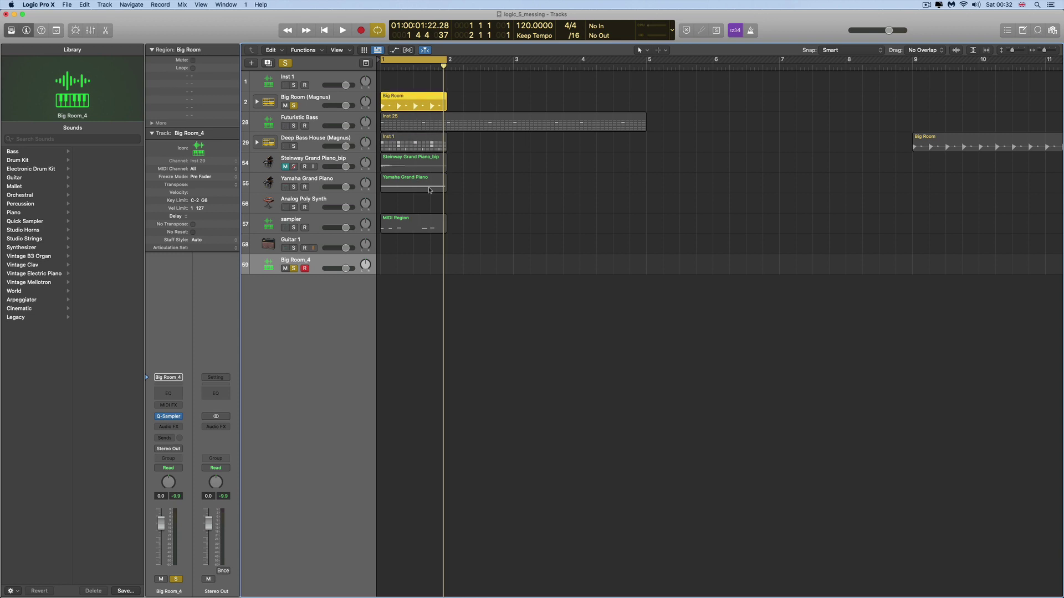
left_click(294, 269)
Select the Yamaha Grand Piano region and its track, and solo that track instead of Big Room.
left_click(414, 183)
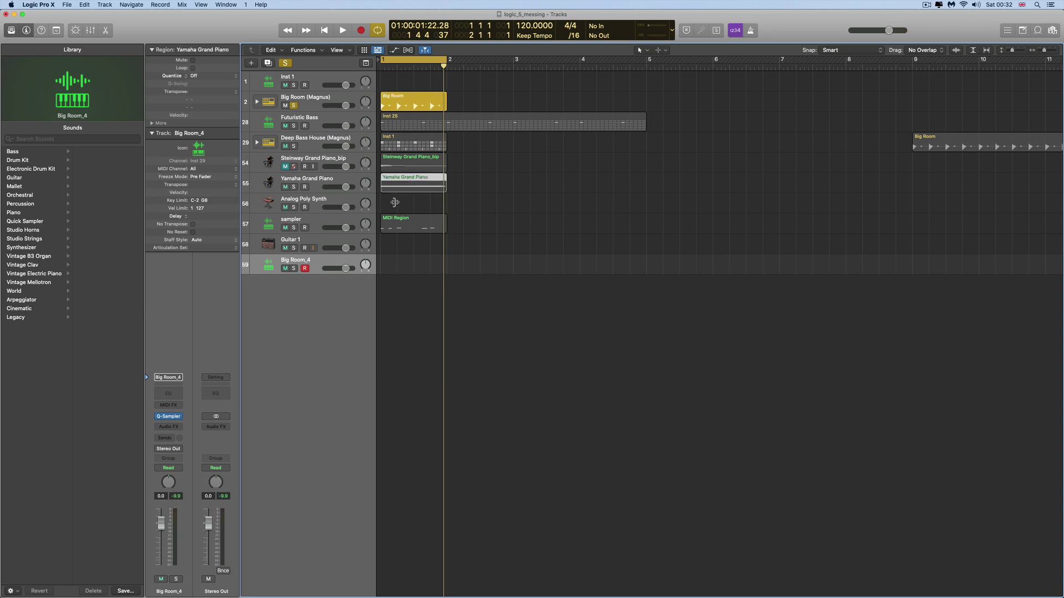
left_click(312, 180)
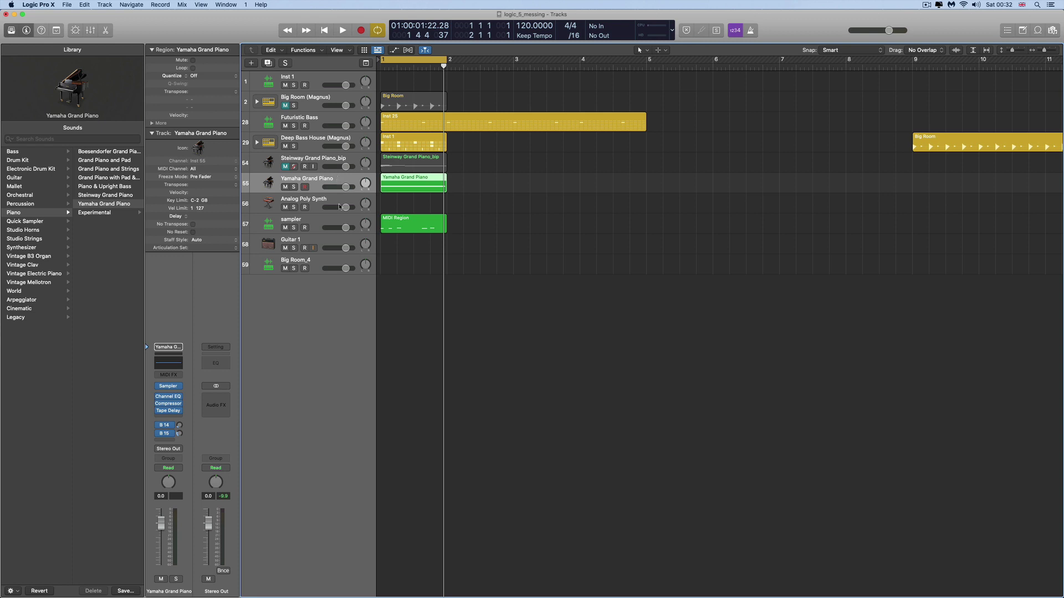
left_click(293, 187)
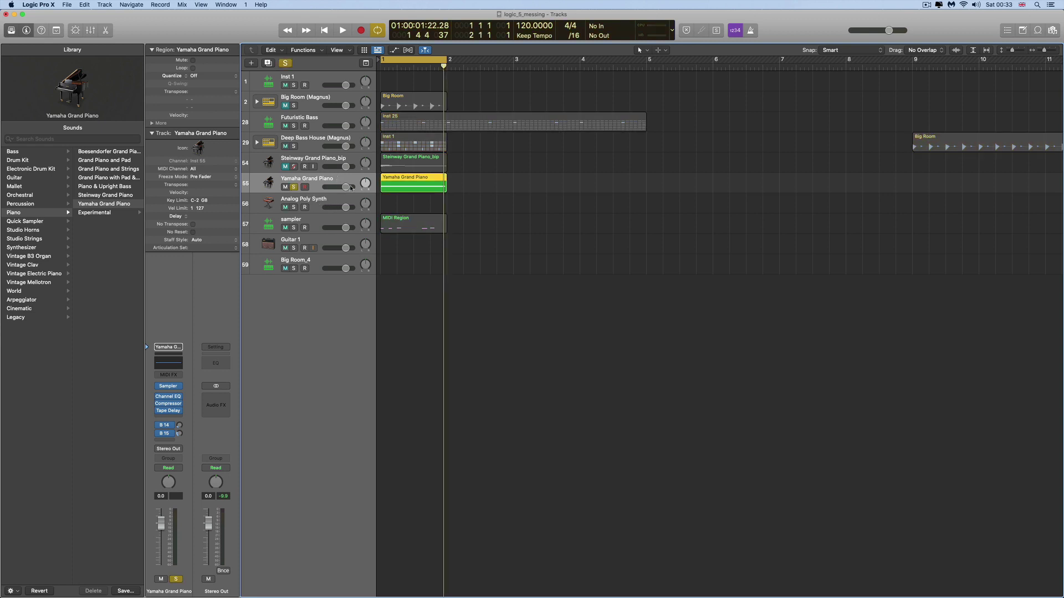
Open the Yamaha Grand Piano region's notes in the Piano Roll and play back the chord.
double_click(404, 184)
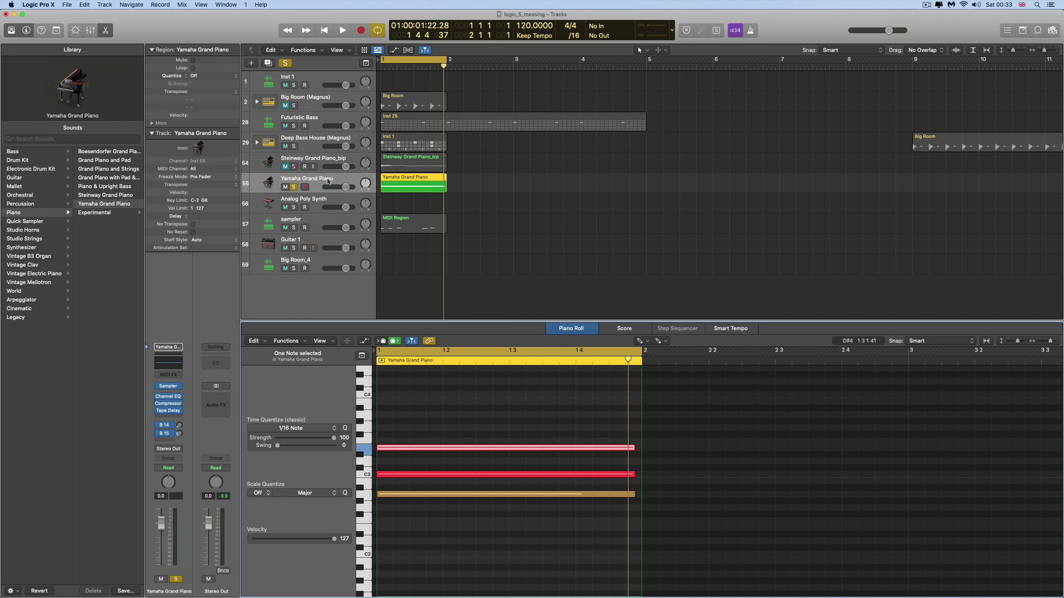
key("space")
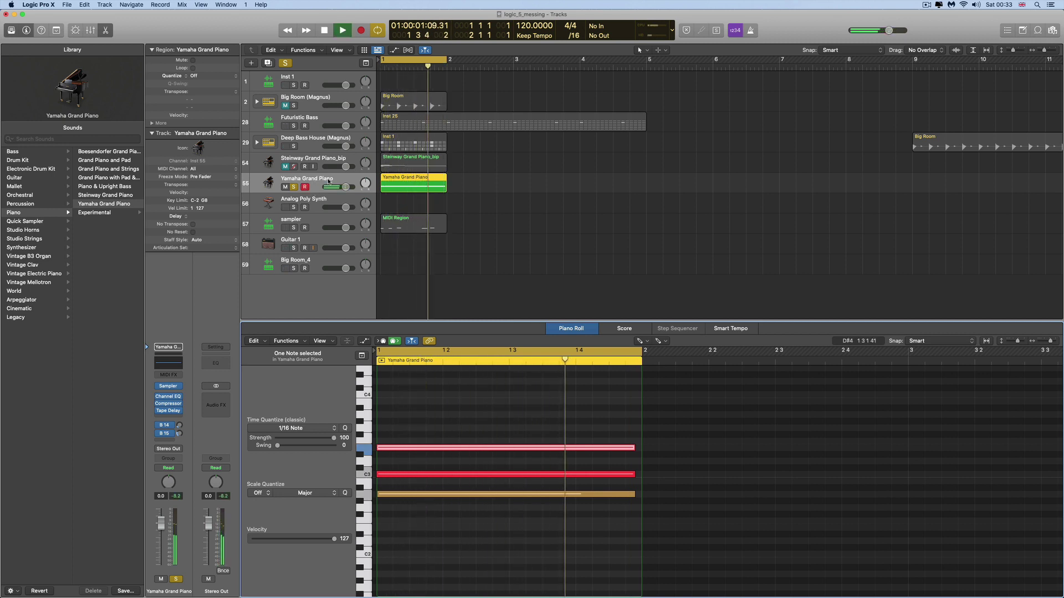
key("space")
key("space")
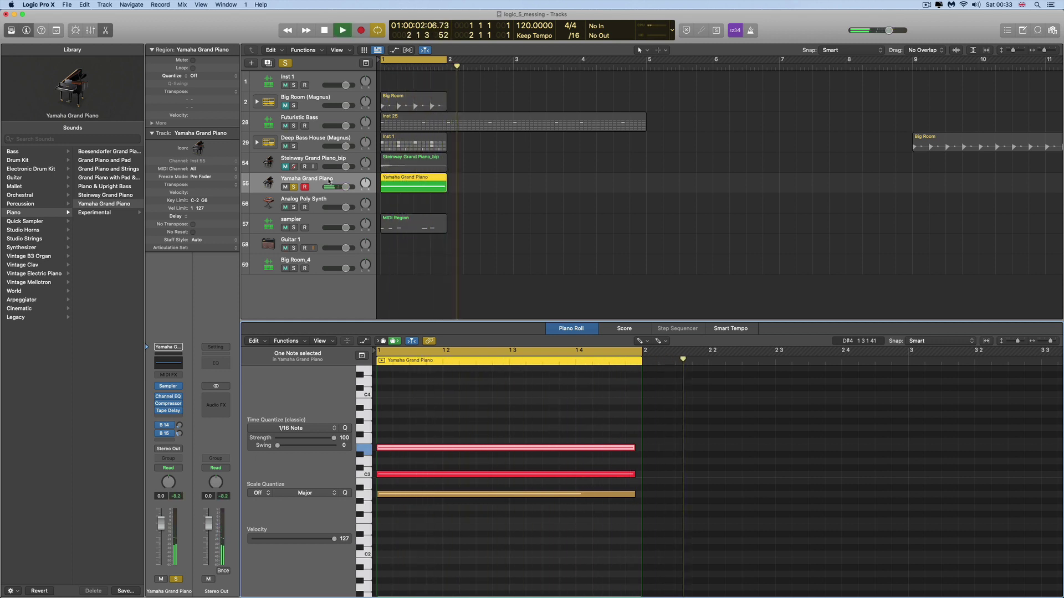
key("space")
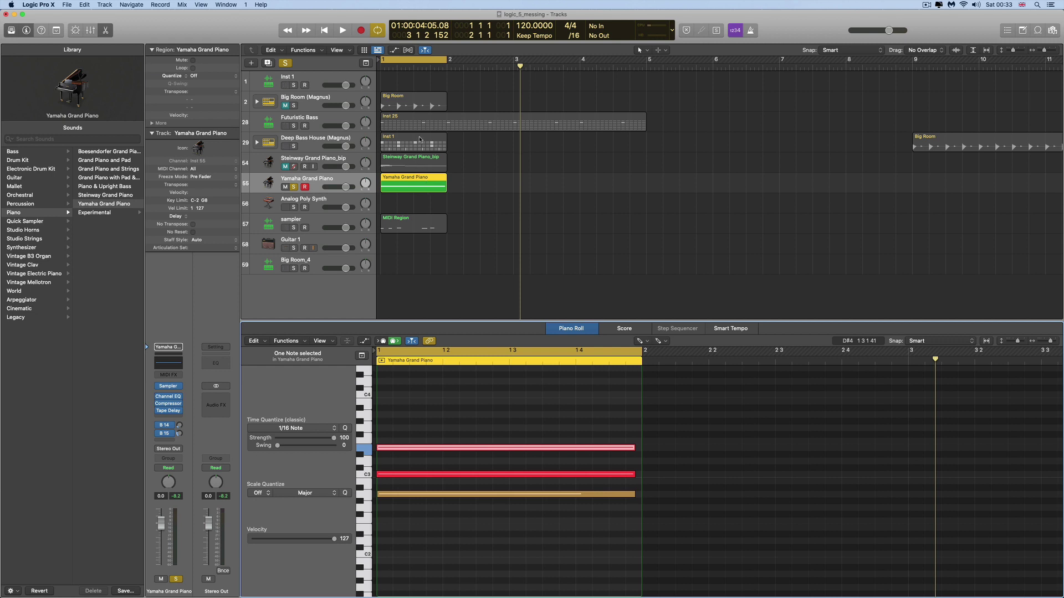
Add a marker at bar 1 and test cycled playback of the soloed Yamaha Grand Piano region.
double_click(426, 64)
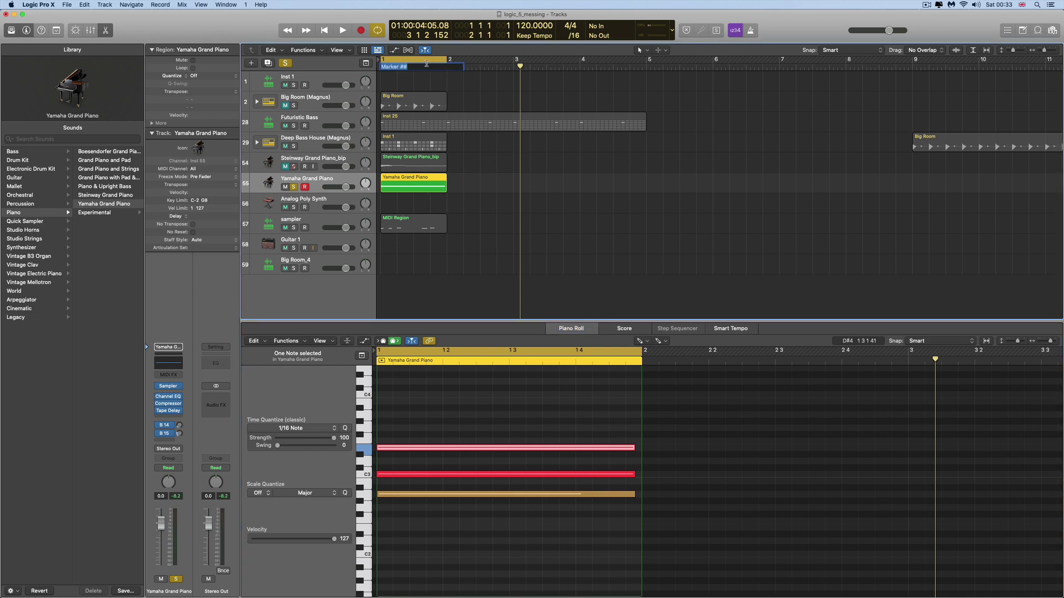
left_click(394, 58)
left_click(377, 33)
key("space")
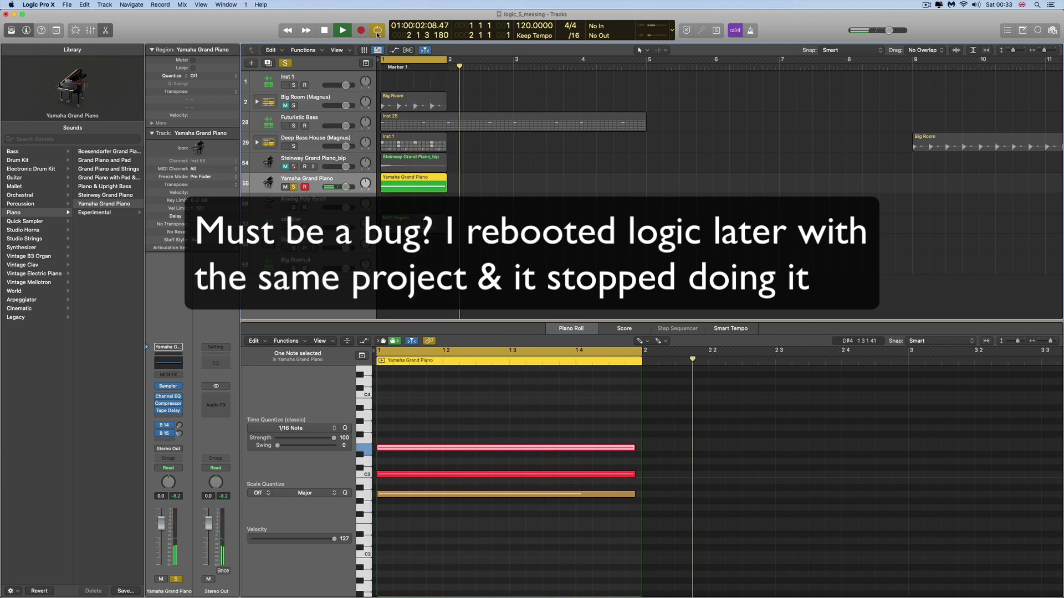
key("space")
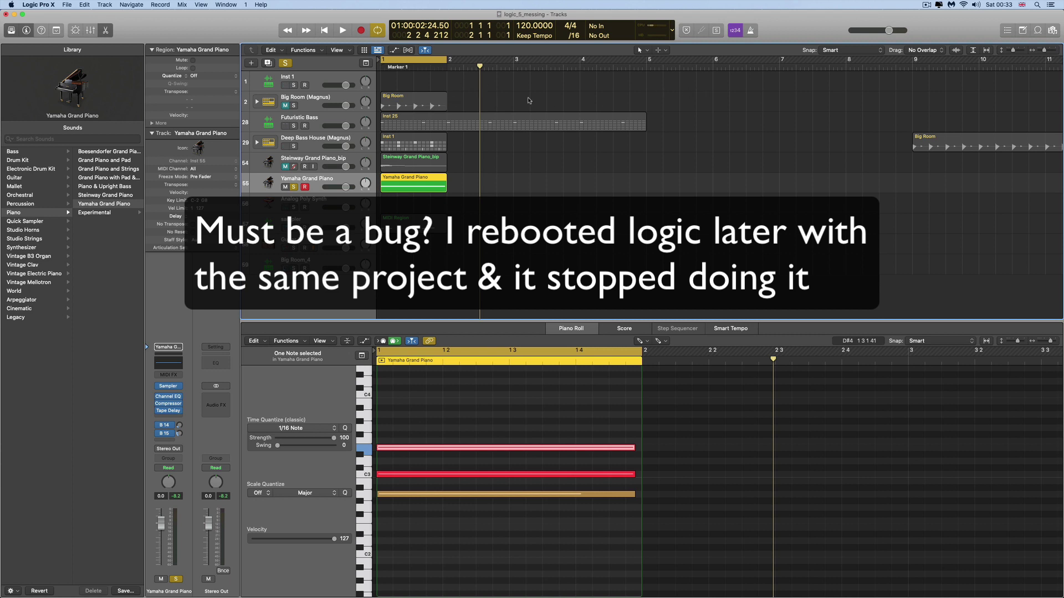
Turn off the Yamaha Grand Piano track's solo, mute all the other unmuted tracks instead, and play the piano region back.
left_click(294, 188)
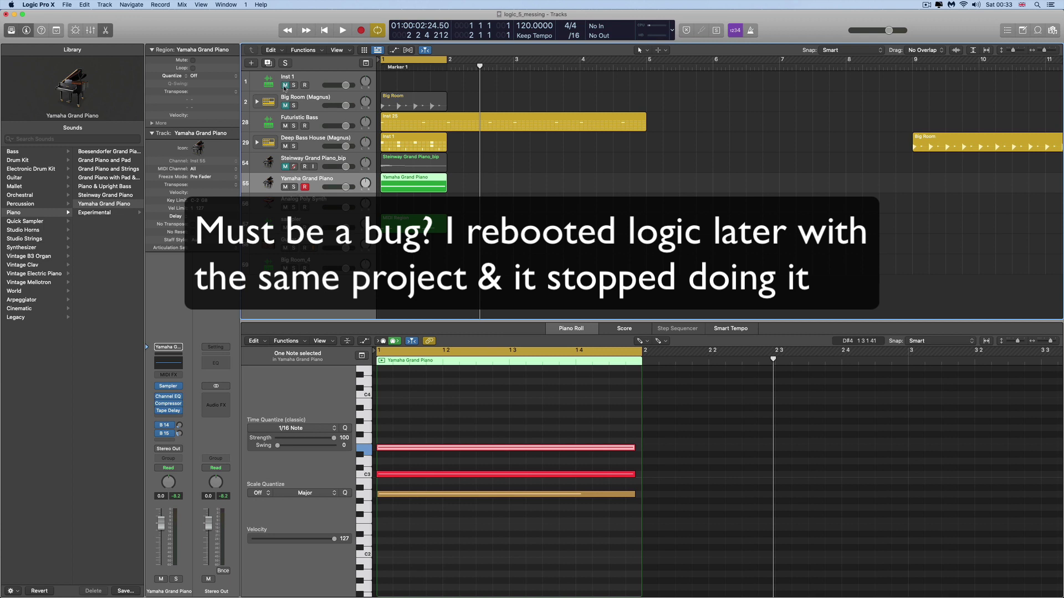
left_click(285, 126)
left_click(285, 146)
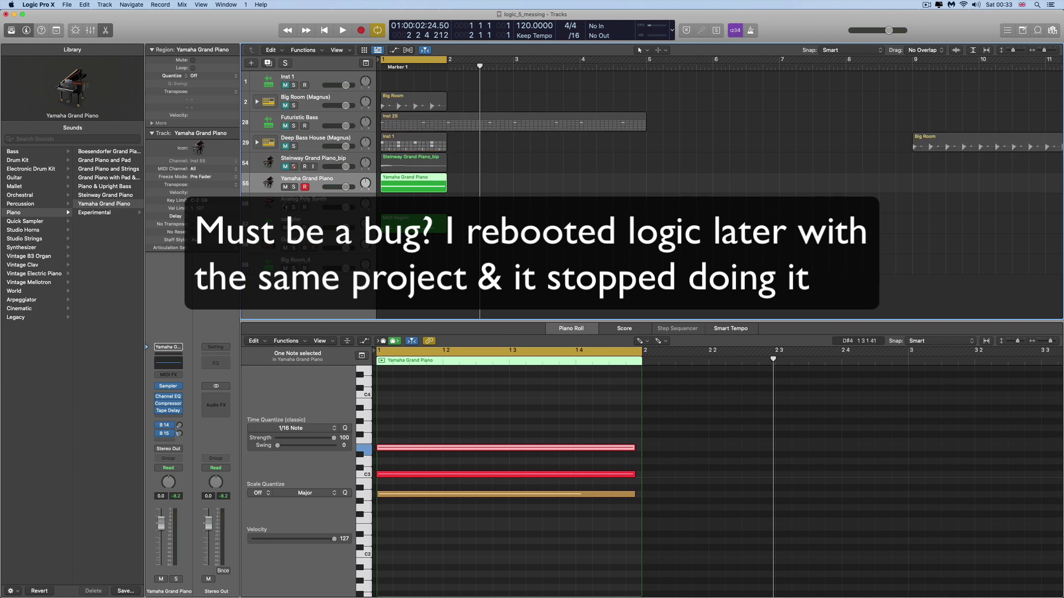
left_click_drag(283, 206, 283, 249)
key("space")
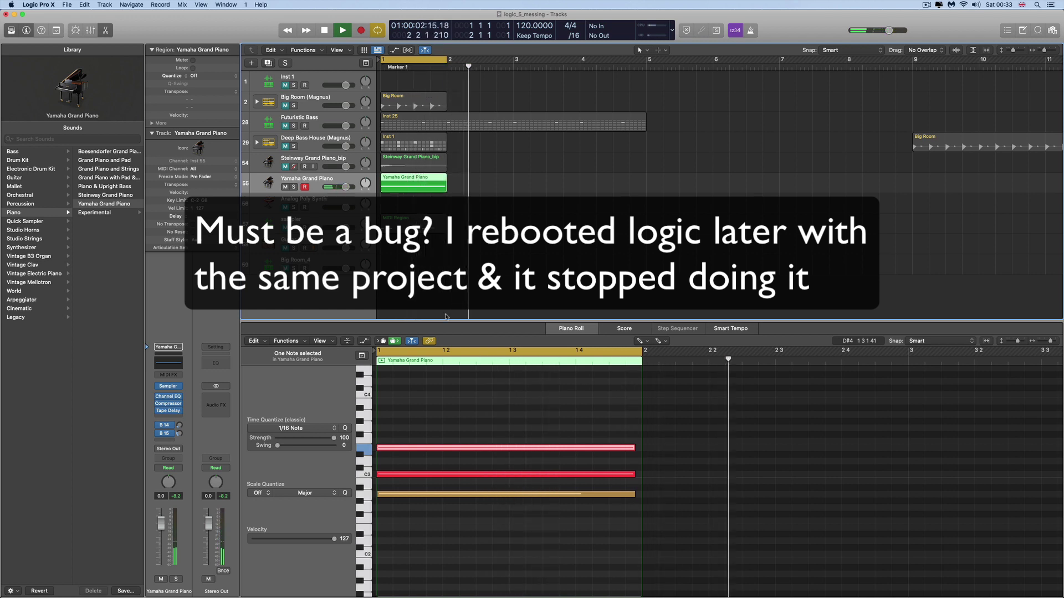
key("space")
Try extending the cycle range to 2 2 2 1 for a playback test, and return its end to bar 2.
left_click(641, 361)
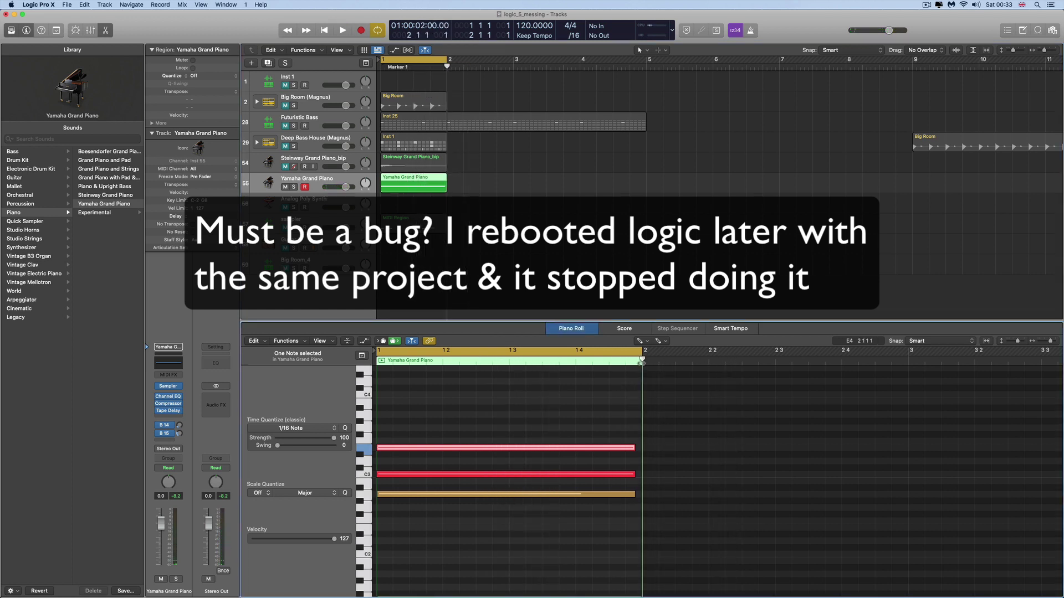
left_click_drag(454, 60, 464, 61)
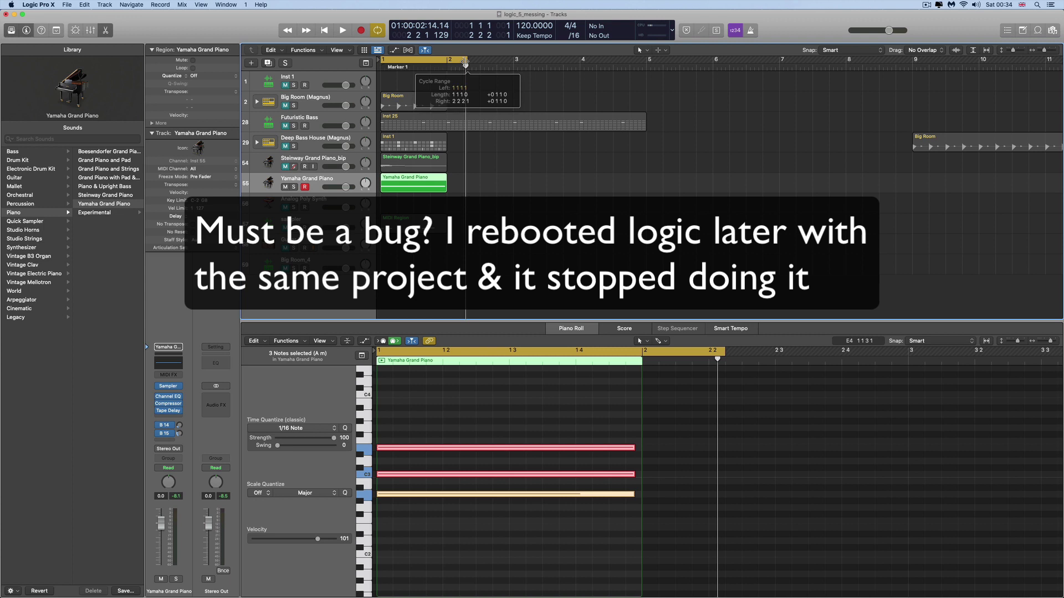
key("space")
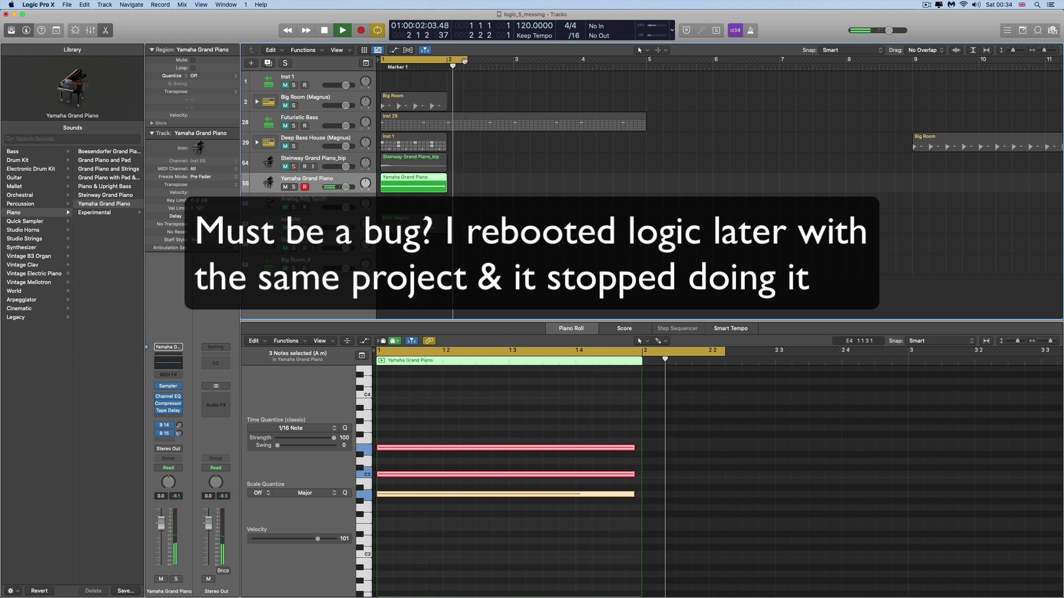
key("space")
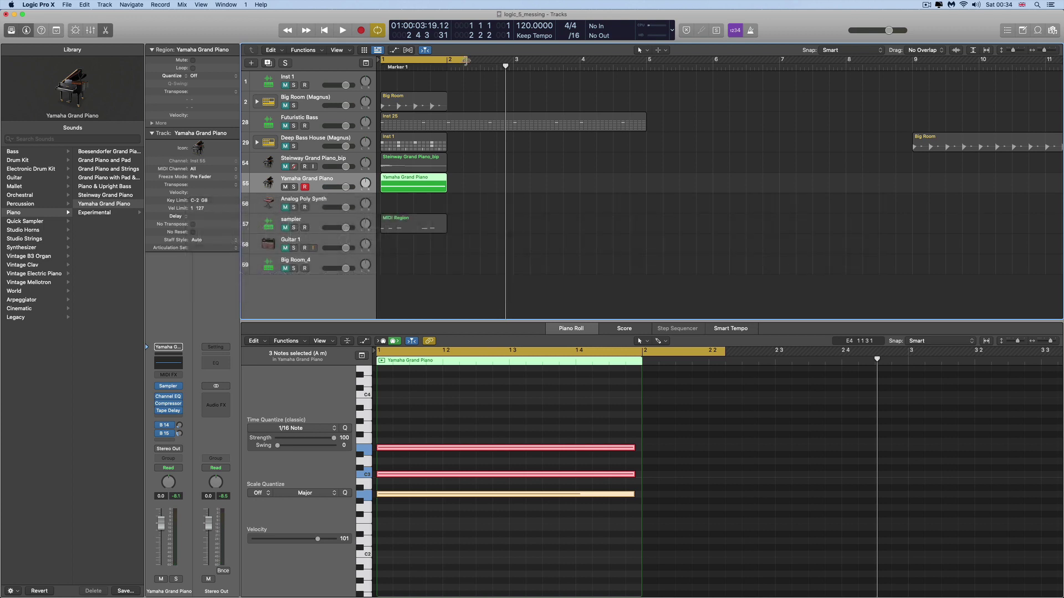
left_click_drag(465, 60, 447, 60)
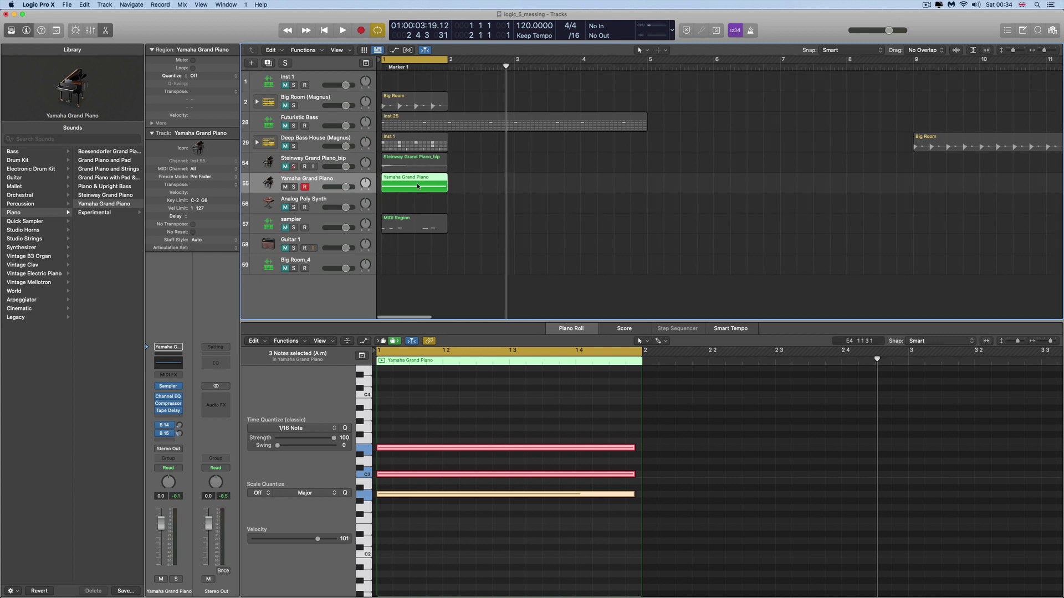
Replace the Big Room_4 track's sound with Quick Sampler (Original) using the Yamaha Grand Piano region, and solo that track.
left_click_drag(417, 179, 324, 287)
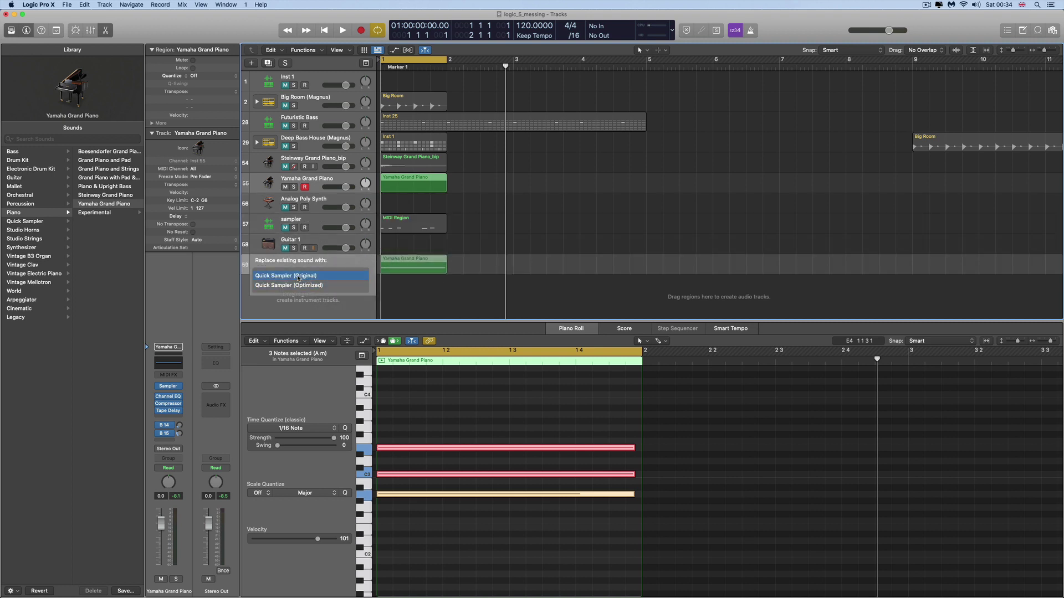
left_click_drag(297, 274, 297, 274)
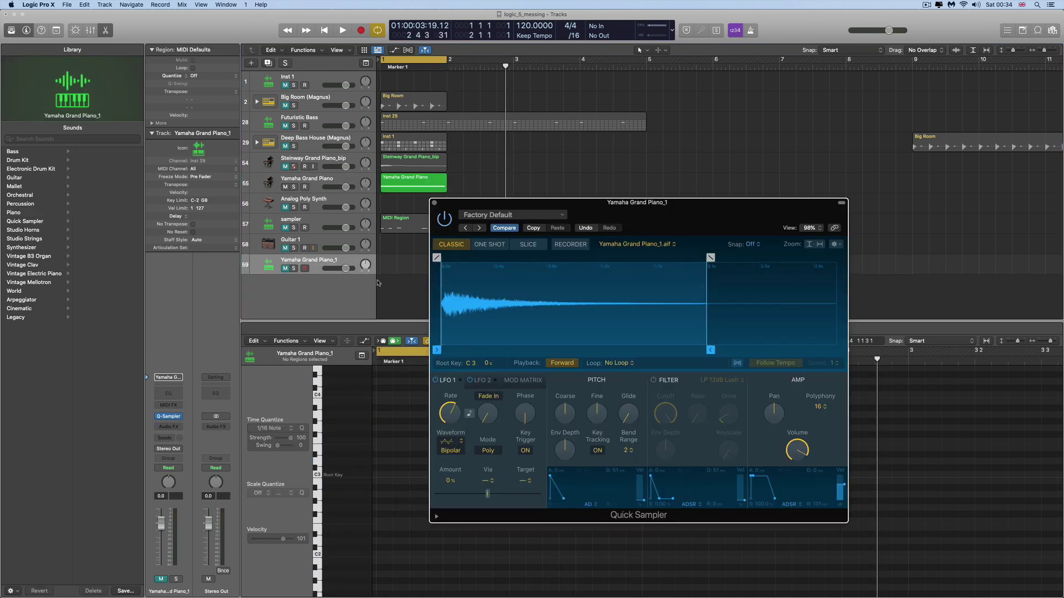
left_click(294, 269)
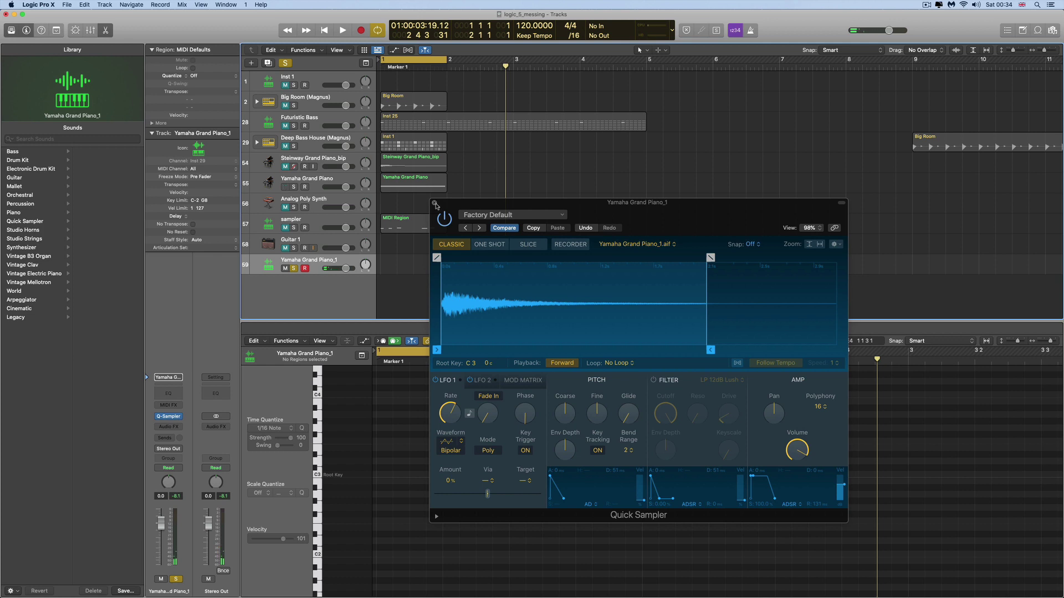
Turn on Flex for the piano sample in Quick Sampler, and delete the Yamaha Grand Piano_1 track.
left_click(738, 363)
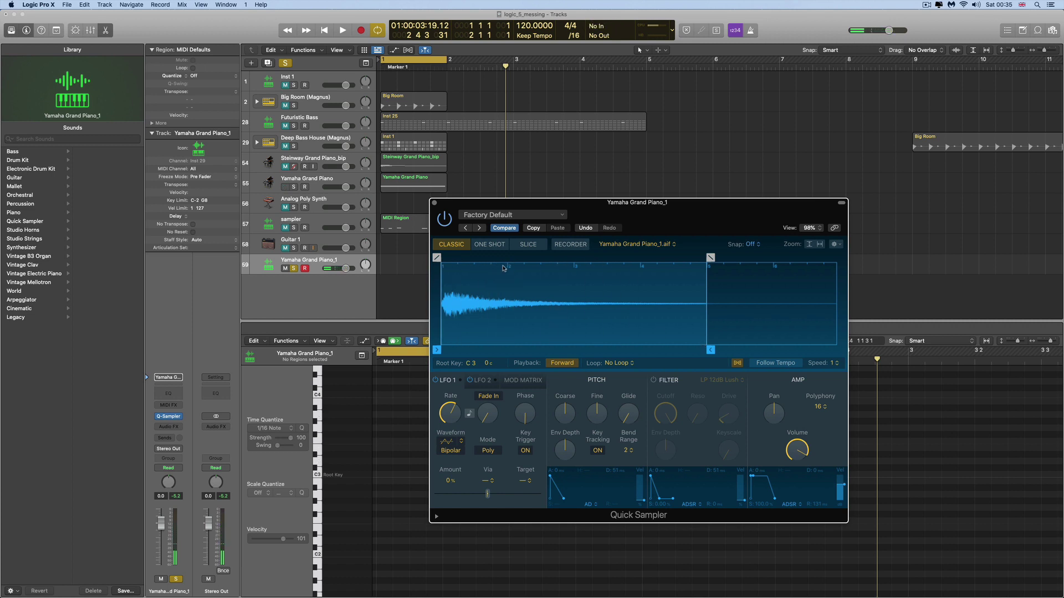
left_click(435, 203)
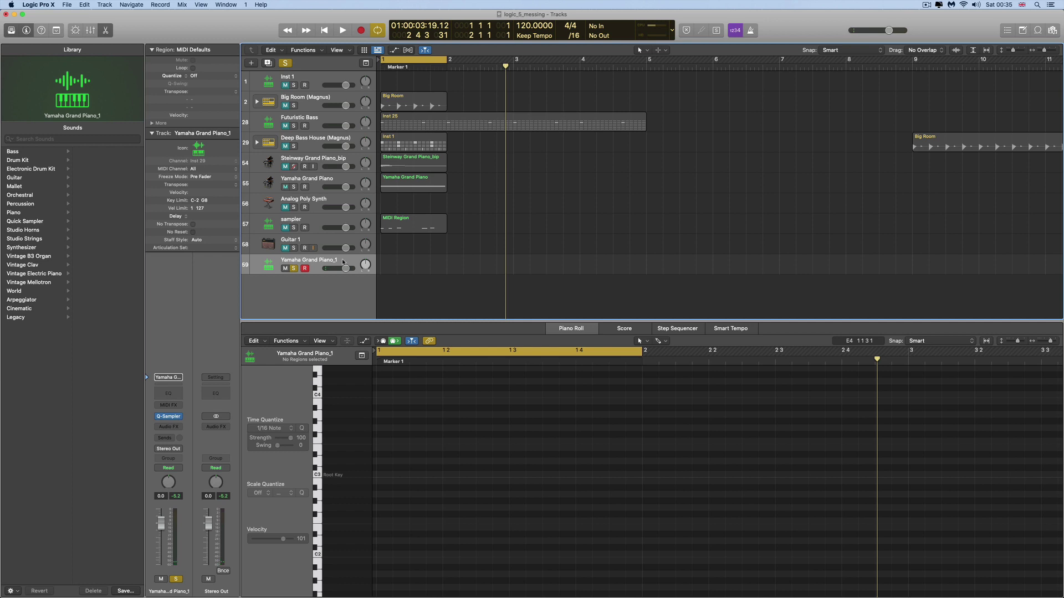
key("super+BackSpace")
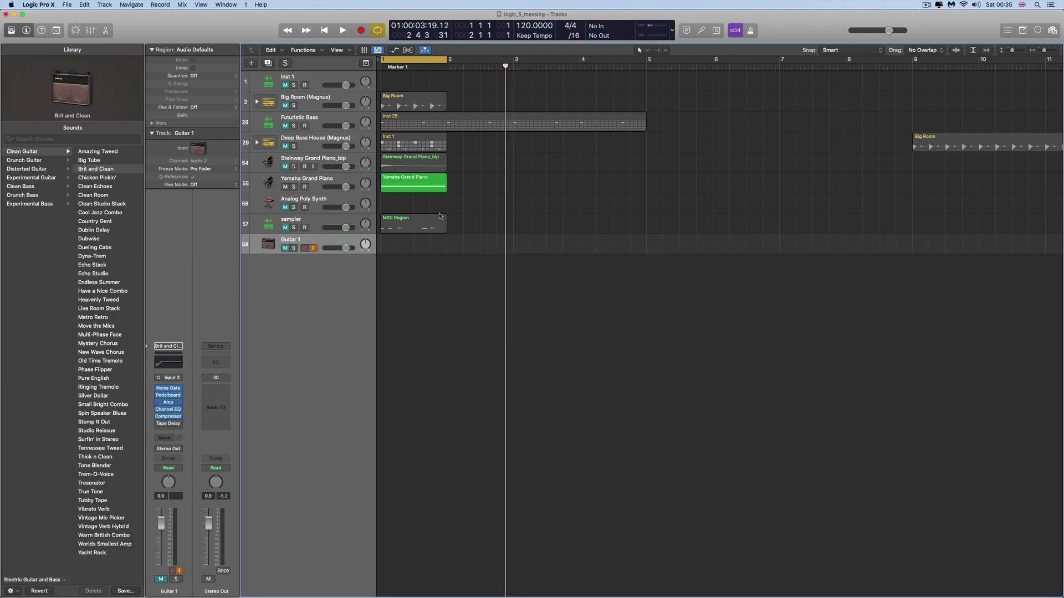
Search the sound library for "trance" and load the Lost in Trance sound on the Analog Poly Synth track, trying Classic Trance first.
left_click(324, 203)
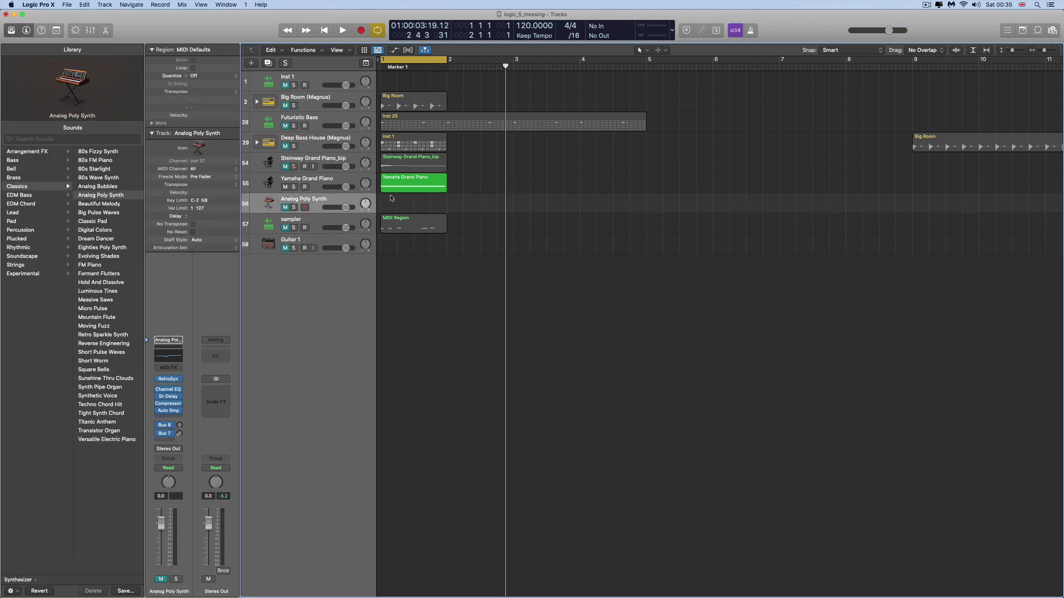
left_click(317, 80)
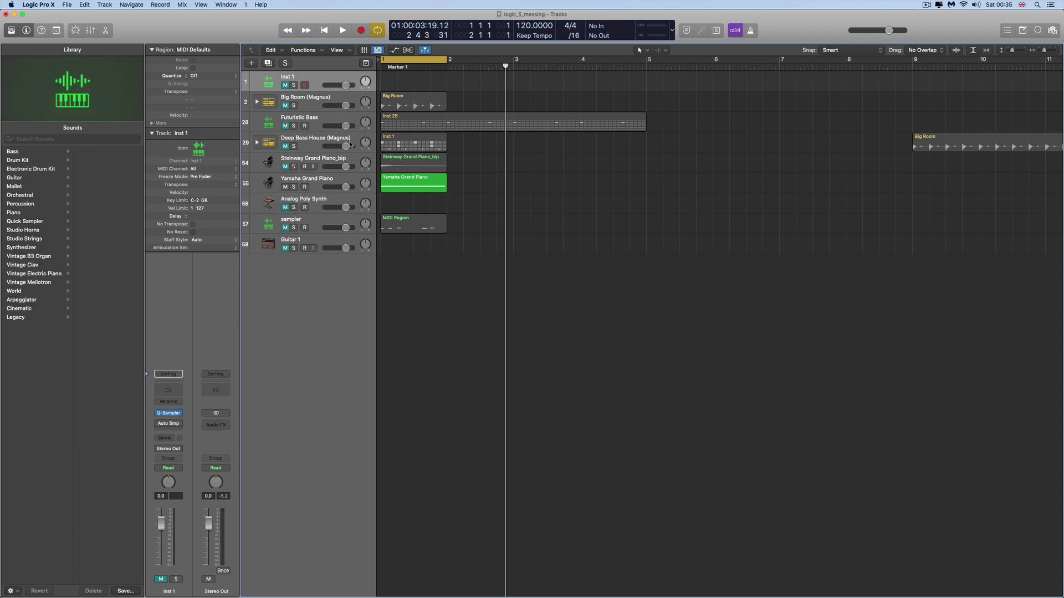
left_click(320, 201)
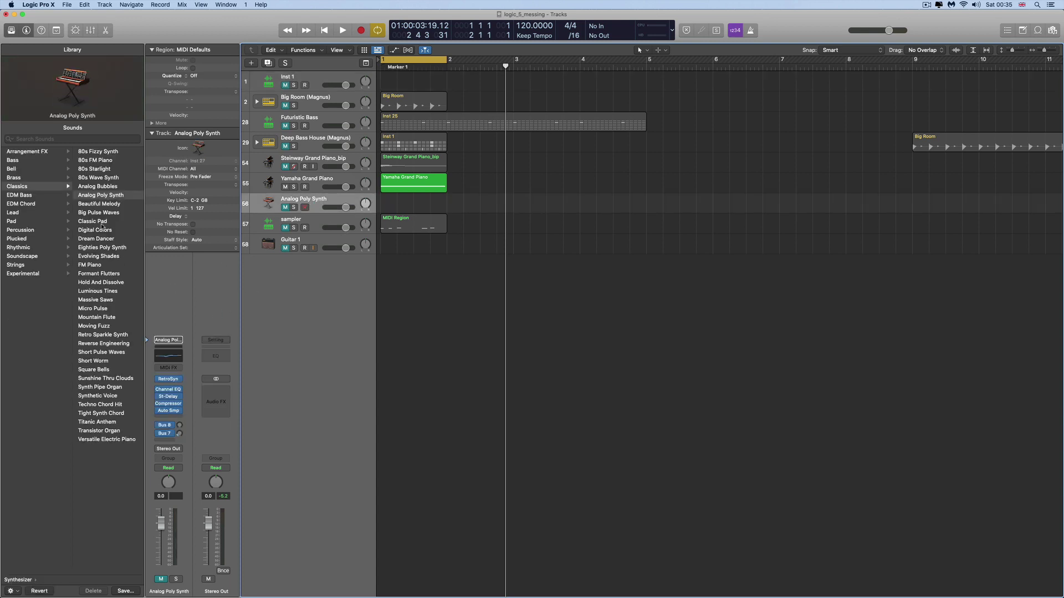
left_click(61, 137)
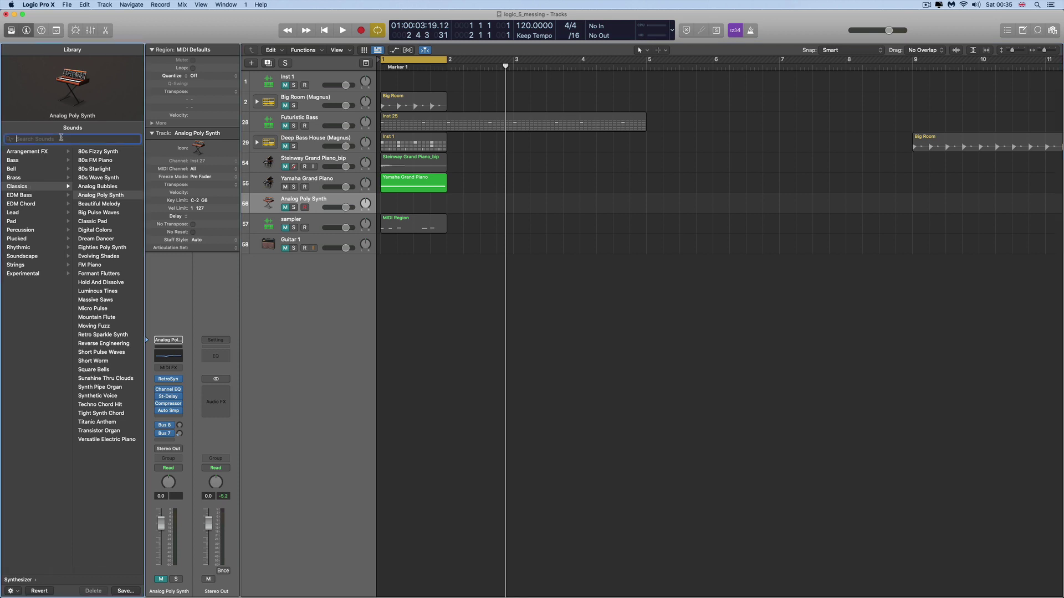
type("trance")
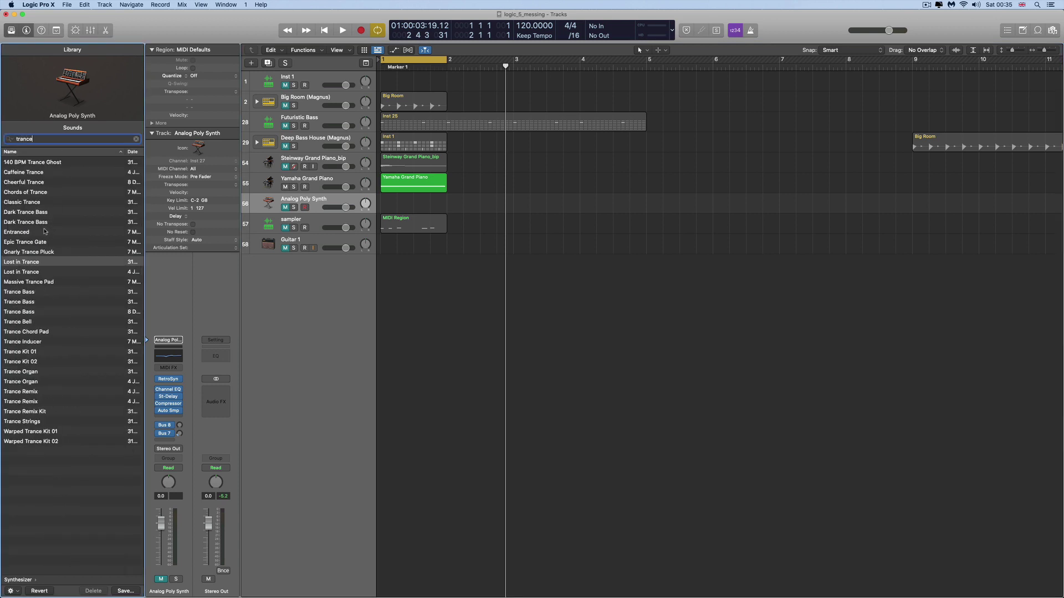
left_click(32, 203)
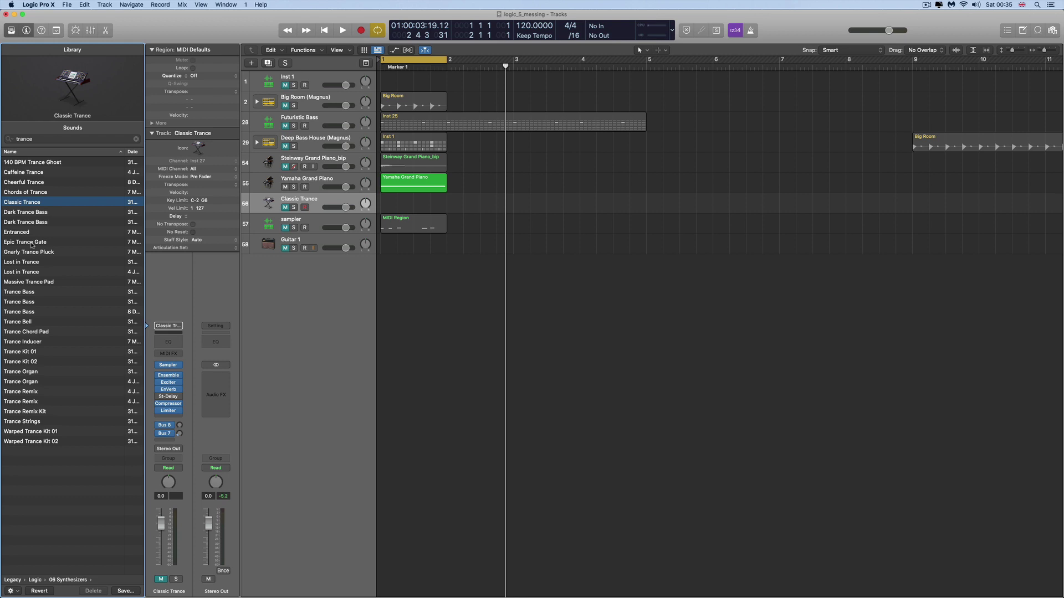
left_click(29, 262)
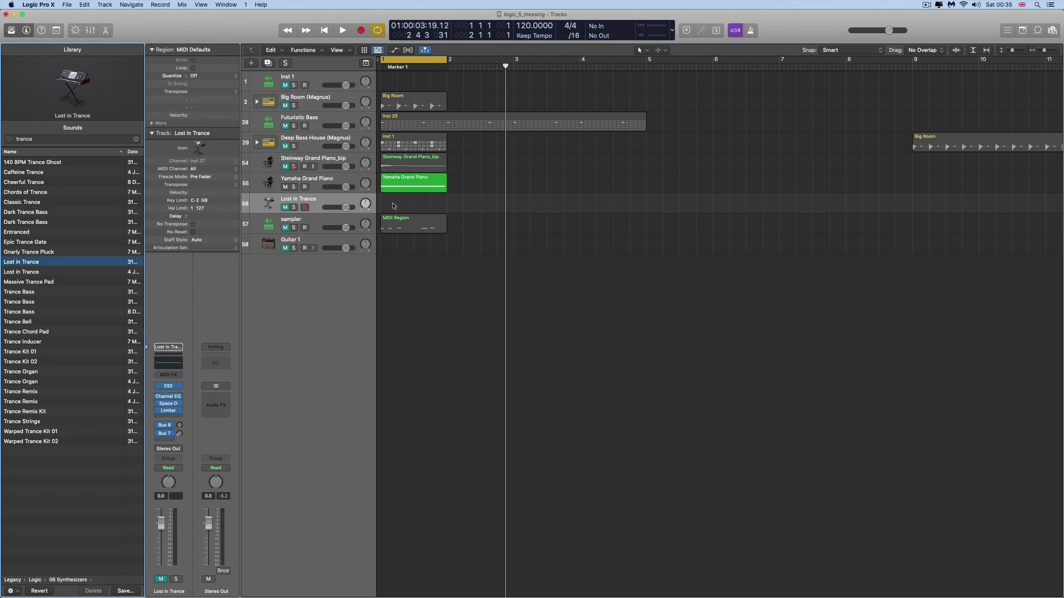
Create an empty one-bar MIDI region at bar 1 on the Lost in Trance track with the Pencil tool.
scroll(393, 206, "right", 1)
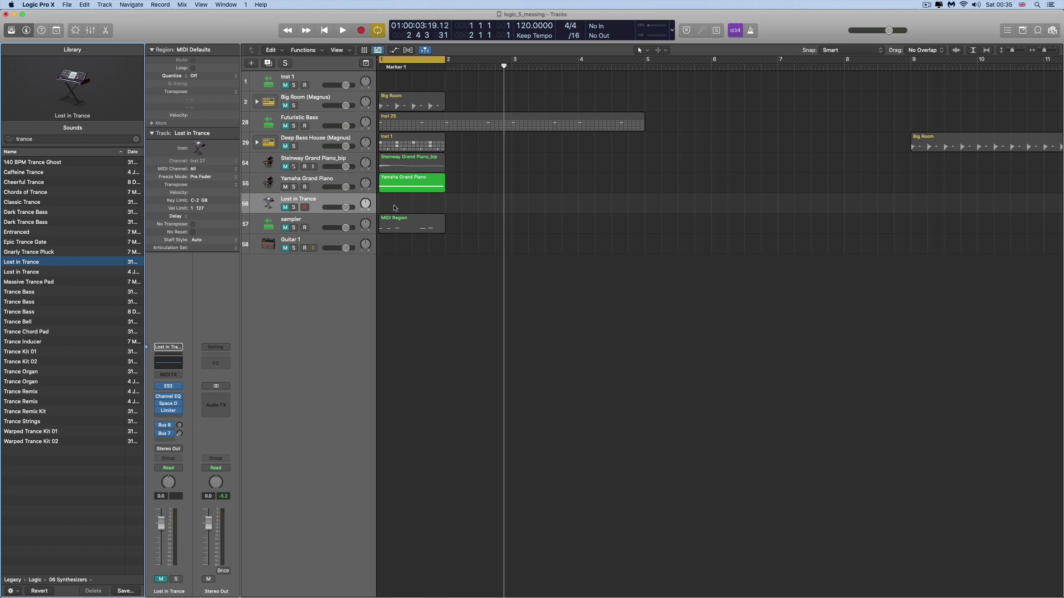
key("t")
key("2")
left_click(390, 207)
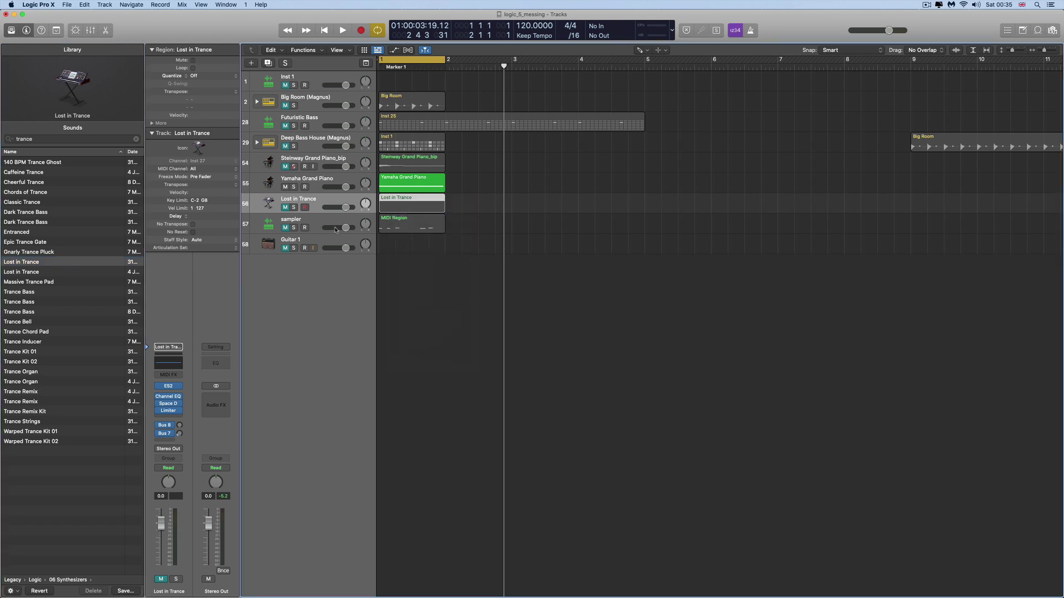
Insert an Arpeggiator MIDI effect on the Lost in Trance track and move its window clear of the regions.
left_click(168, 374)
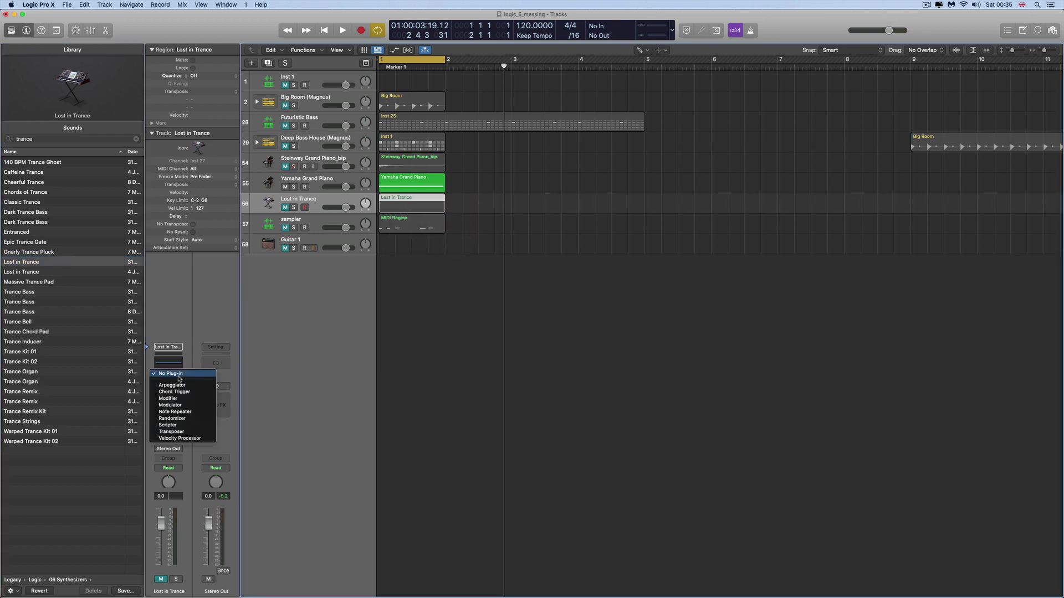
left_click(180, 386)
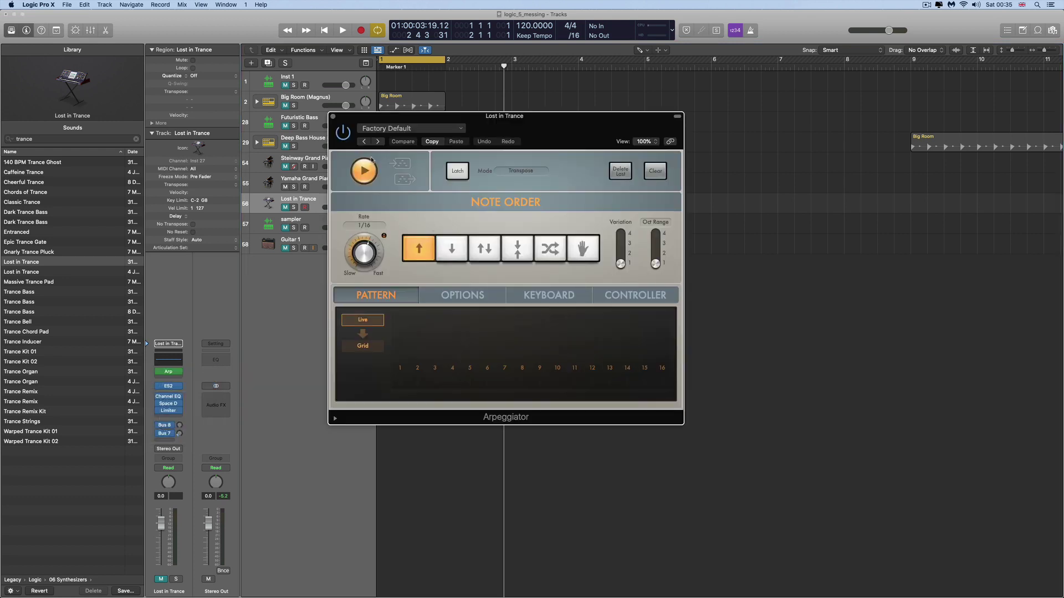
left_click_drag(510, 129, 867, 171)
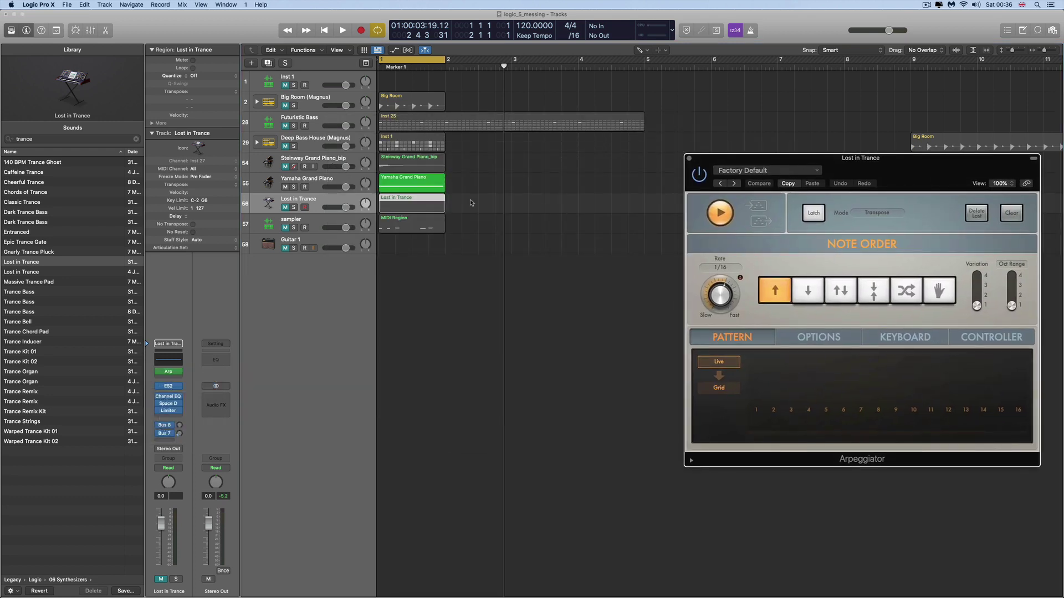
Solo the Lost in Trance track and draw a C3 note spanning its whole one-bar region in the Piano Roll.
left_click(294, 208)
double_click(411, 209)
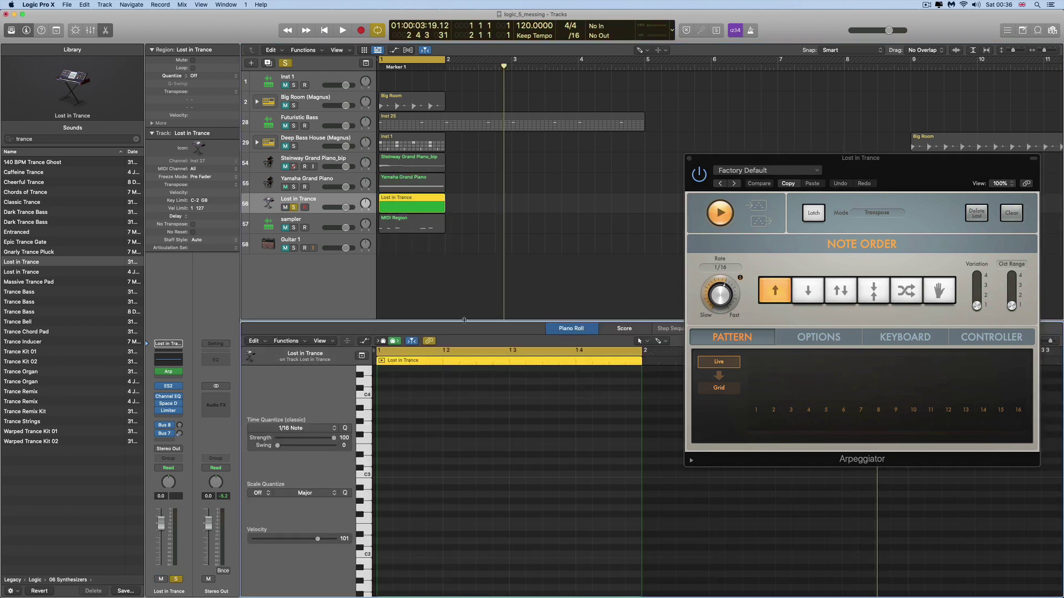
key("t")
left_click(448, 462)
left_click(383, 477)
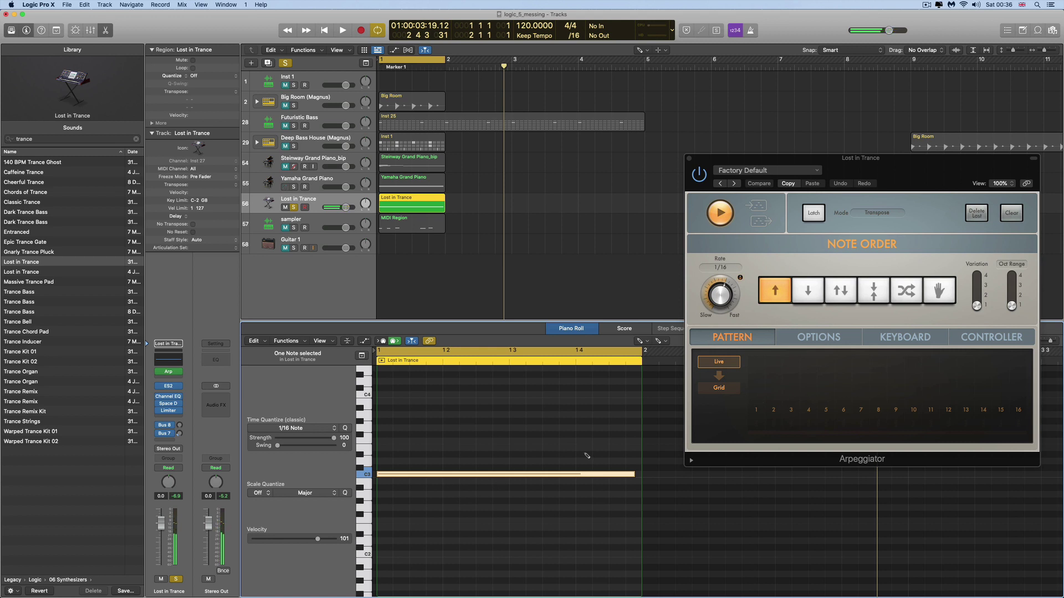
left_click_drag(638, 475, 642, 475)
Lower the Lost in Trance track's volume to -5.8 dB and play back the arpeggiated note.
left_click_drag(349, 211, 336, 211)
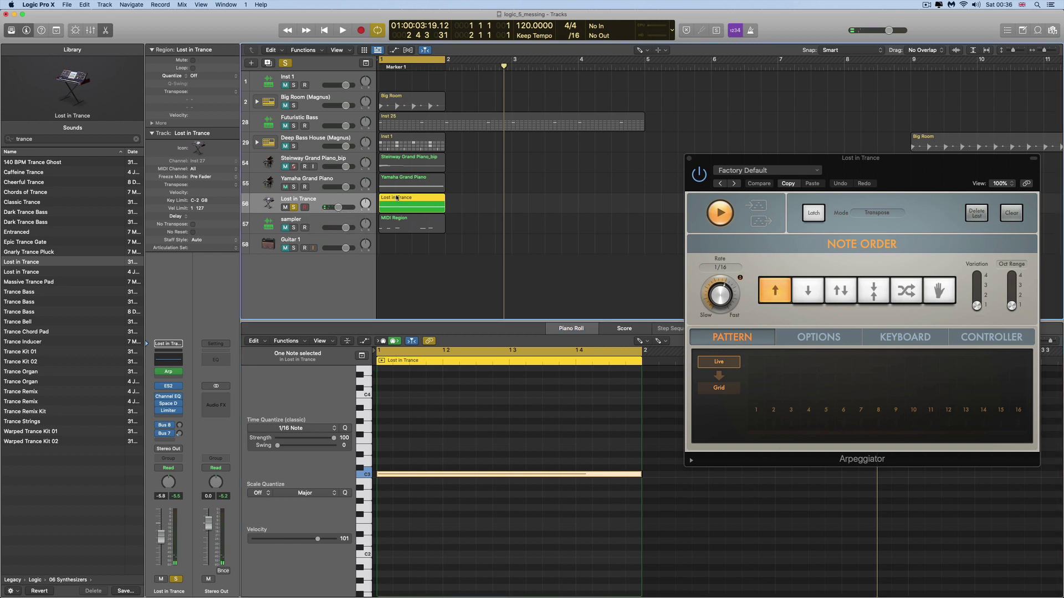
key("space")
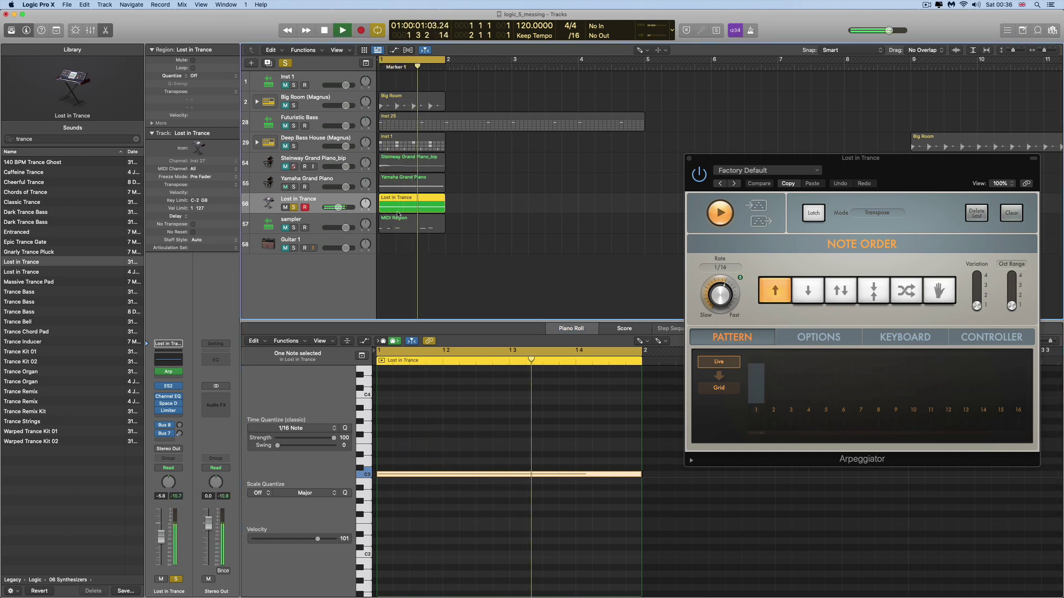
key("space")
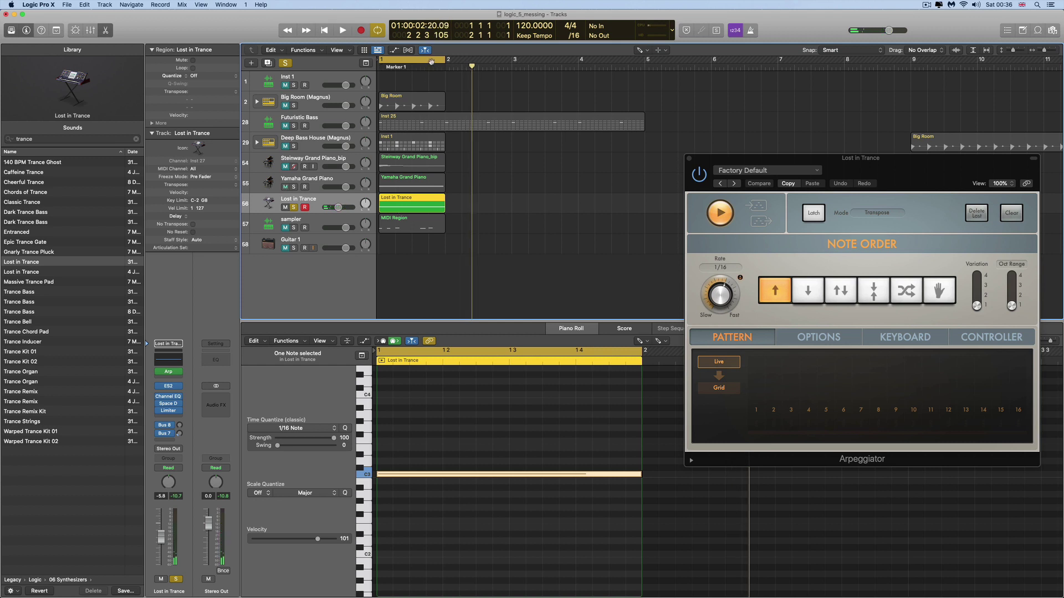
Move the cycle range to bar 5, play from there, and return the cycle range to bar 1.
right_click(381, 36)
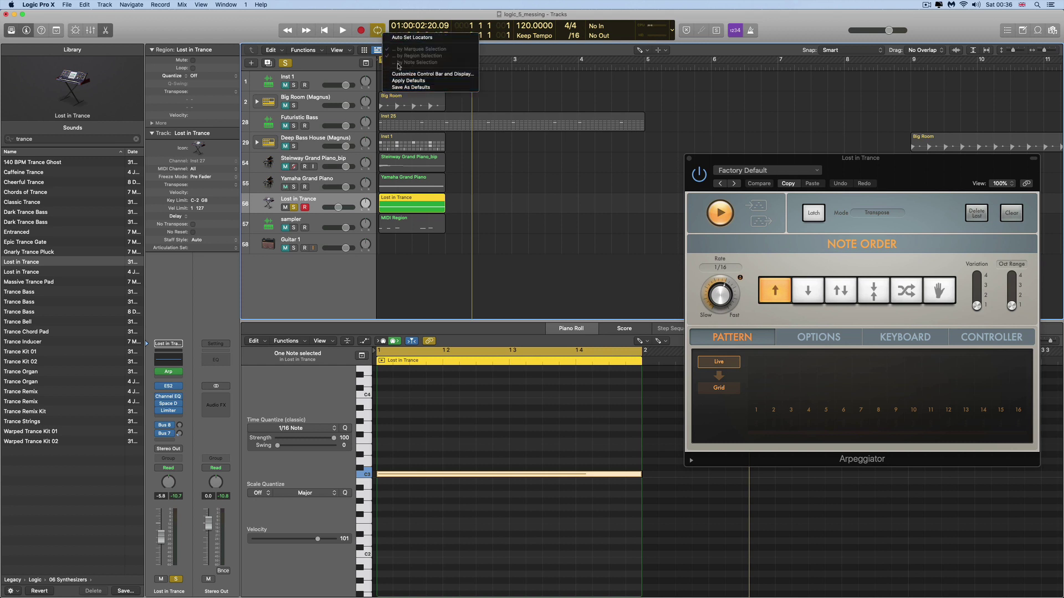
left_click(375, 19)
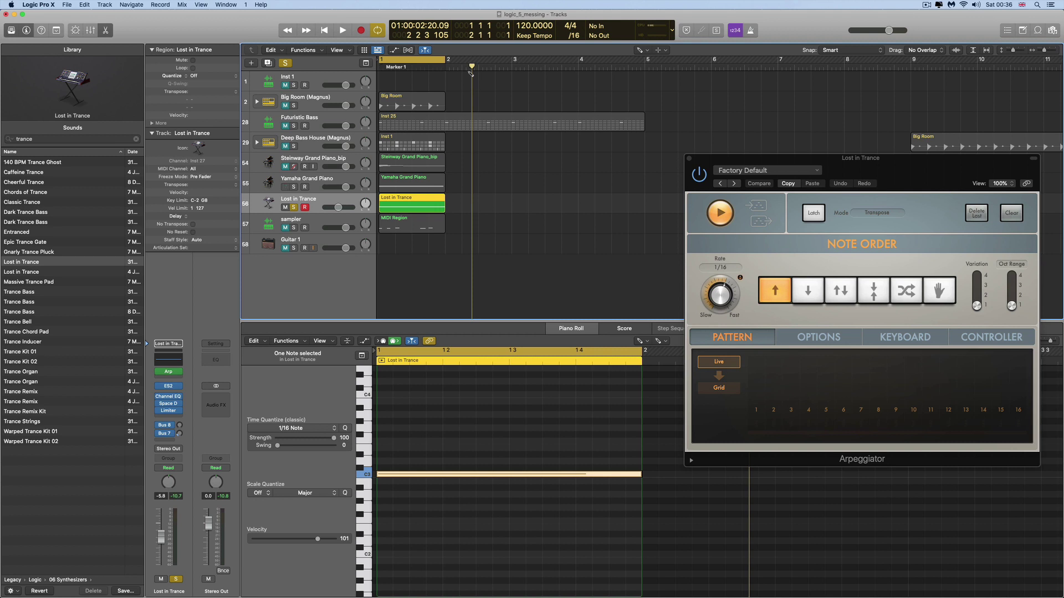
left_click_drag(432, 61, 716, 88)
key("space")
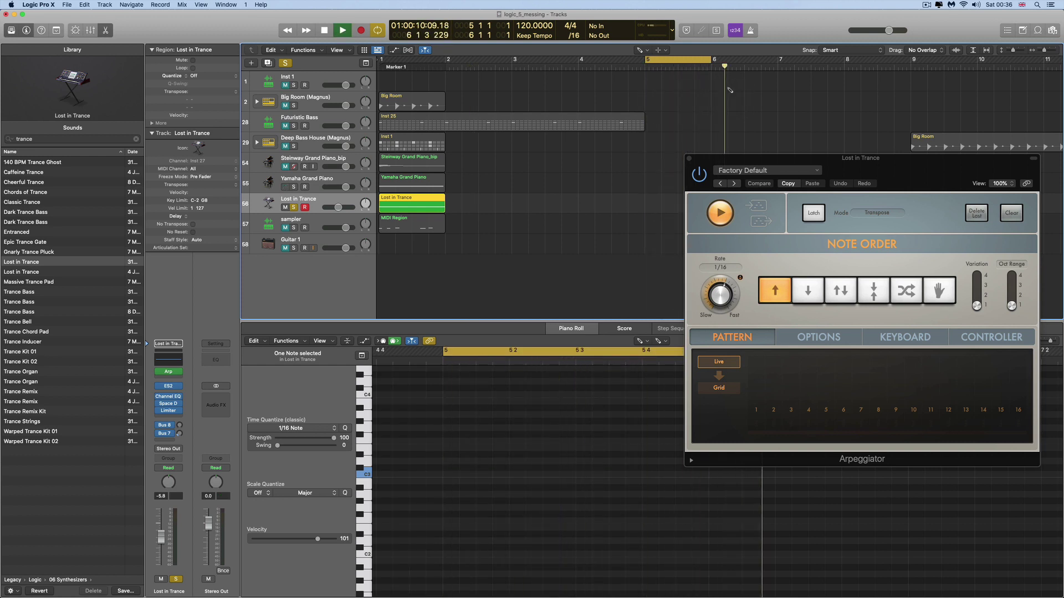
key("t")
key("t")
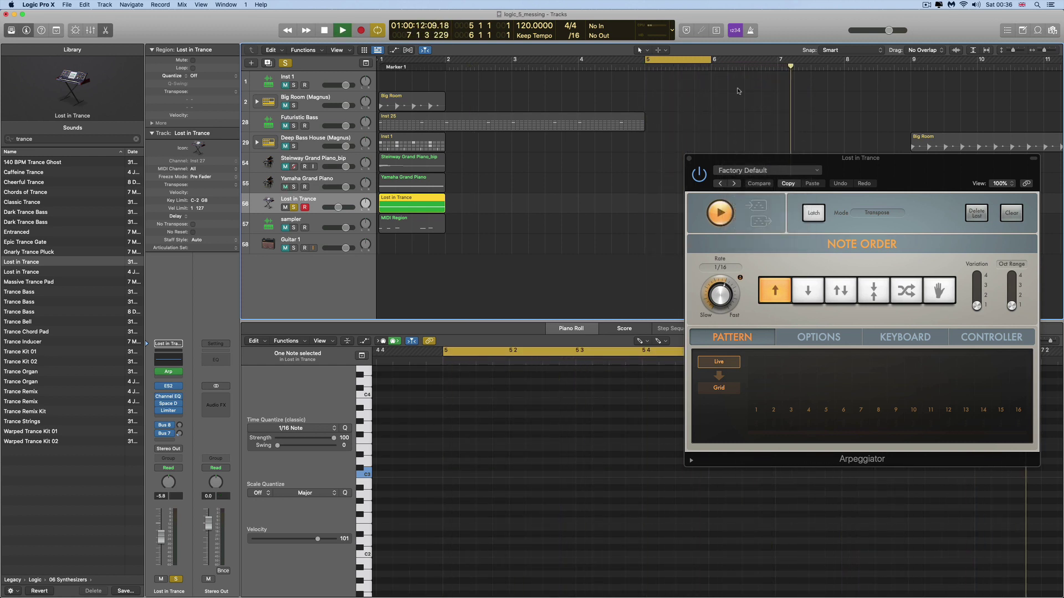
key("space")
left_click_drag(668, 60, 404, 67)
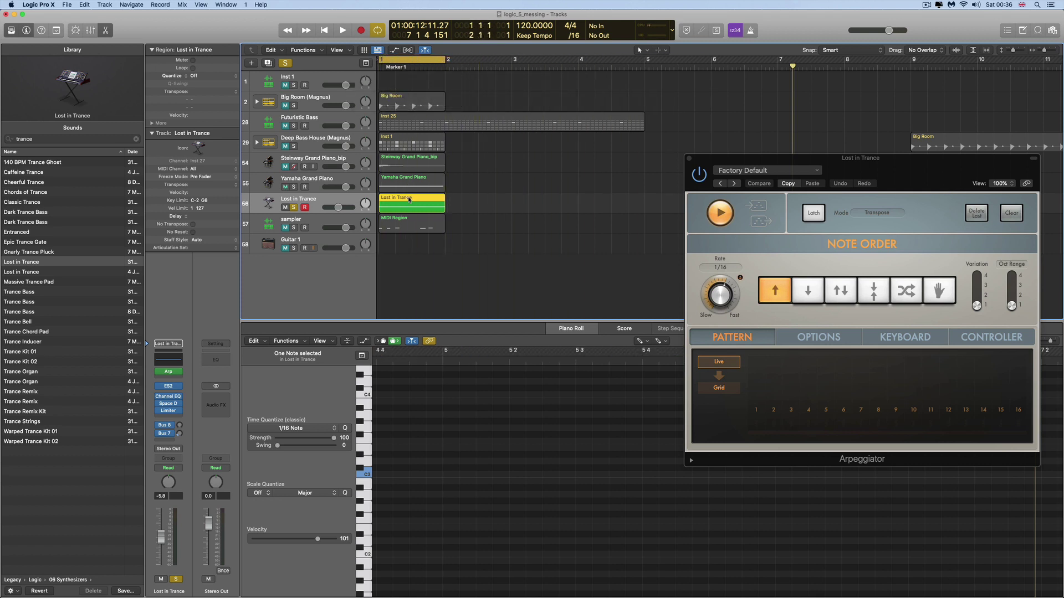
Play the region, set the Arpeggiator's octave range and variation to 2, and lower the Lost in Trance track's volume to -8.8 dB.
key("space")
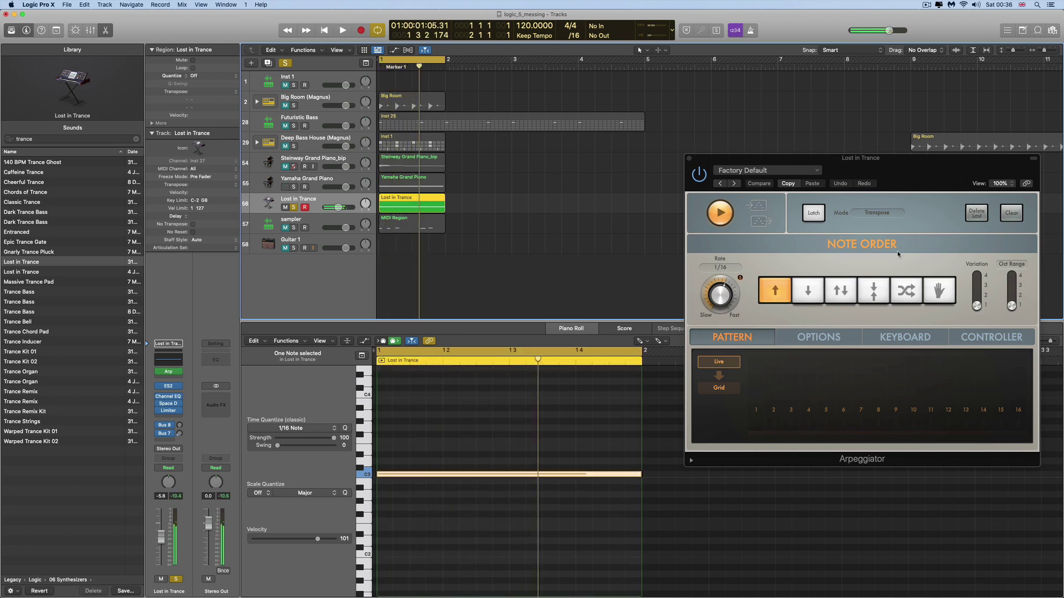
left_click(1011, 295)
left_click(976, 295)
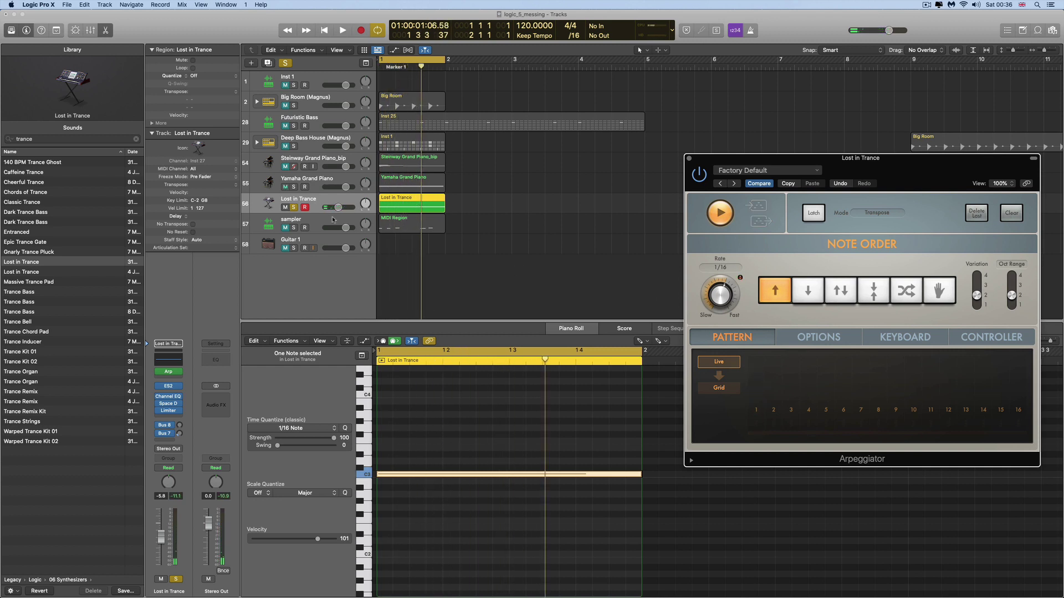
left_click_drag(338, 208, 336, 208)
Convert the Lost in Trance region into a new Quick Sampler (Original) track and close the Arpeggiator window.
left_click_drag(403, 204, 356, 272)
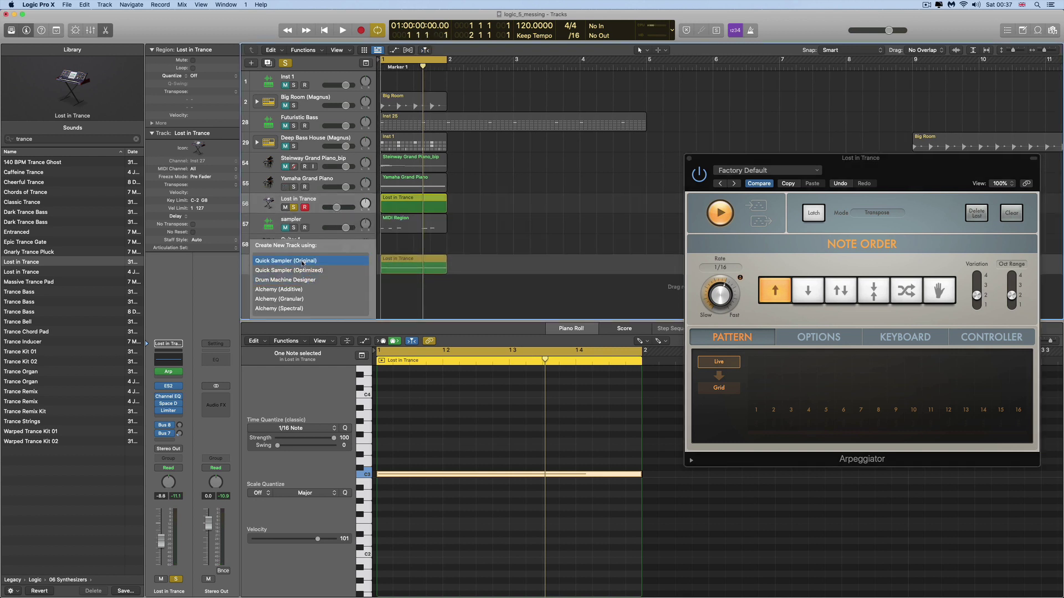
key("Escape")
key("space")
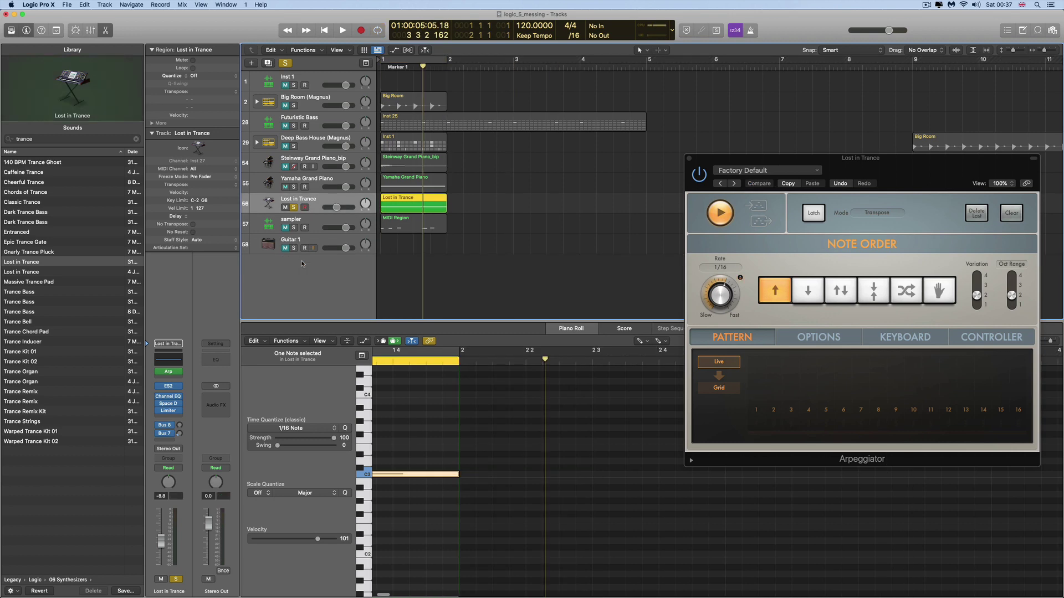
left_click_drag(429, 114, 630, 230)
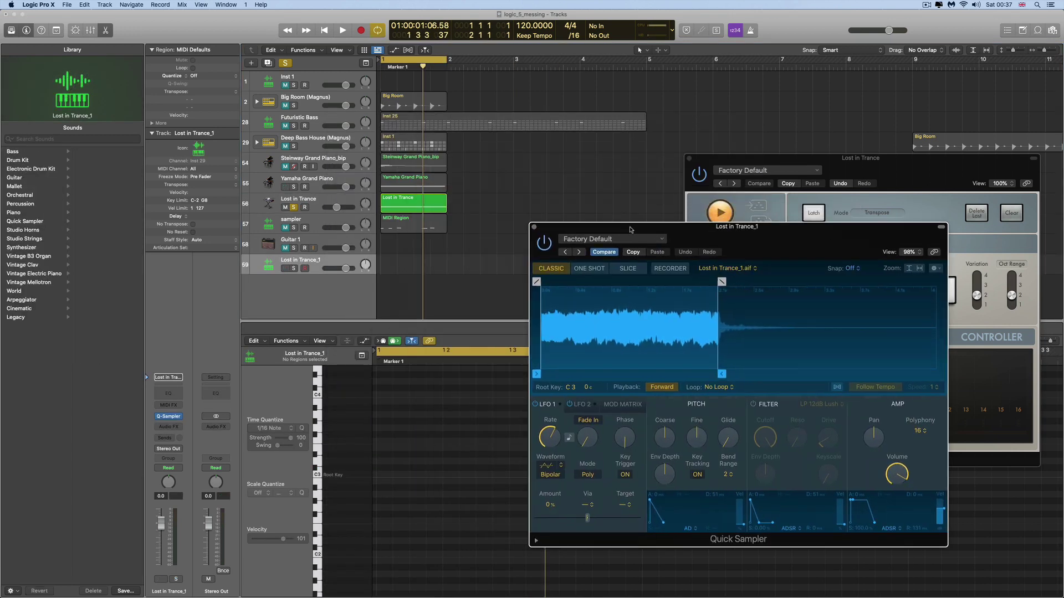
left_click(689, 158)
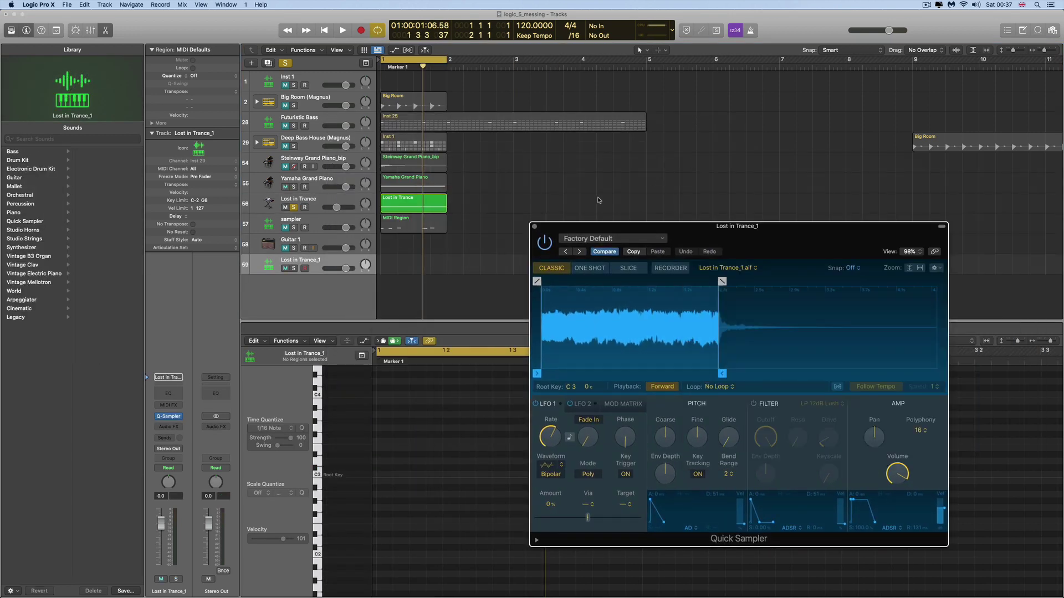
Solo and record-enable the new Quick Sampler track to try it out, and delete the track again.
left_click(304, 269)
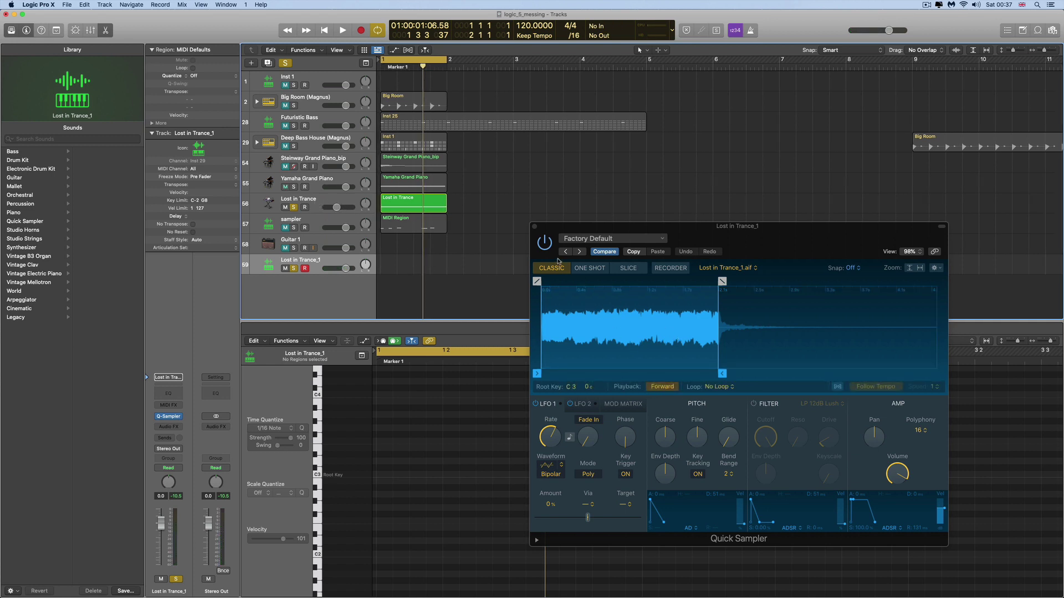
left_click(534, 227)
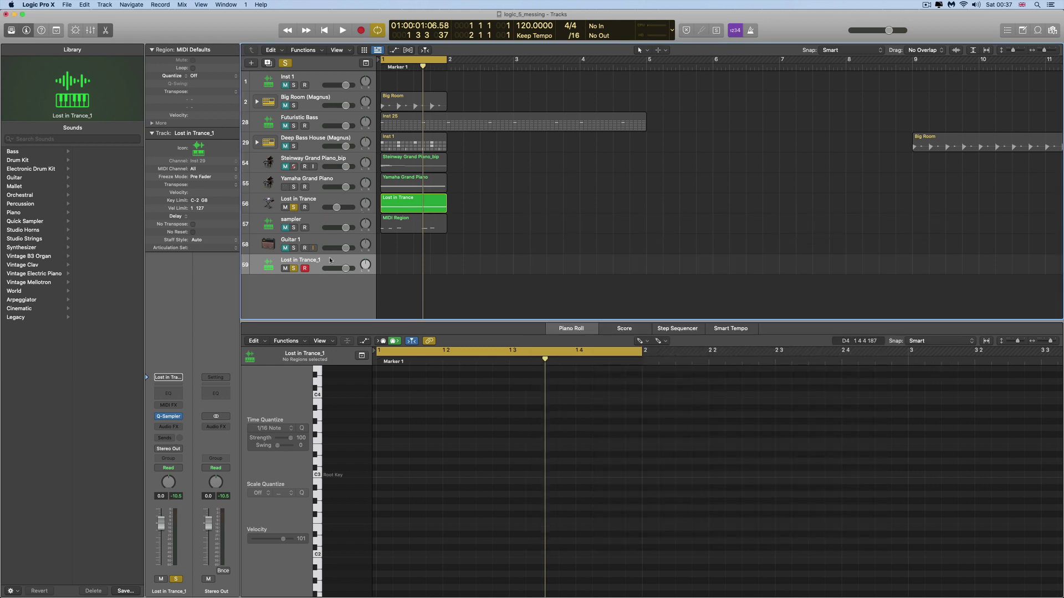
key("super+BackSpace")
Hide the Piano Roll and move the Lost in Trance region to bar 3 on its track.
key("e")
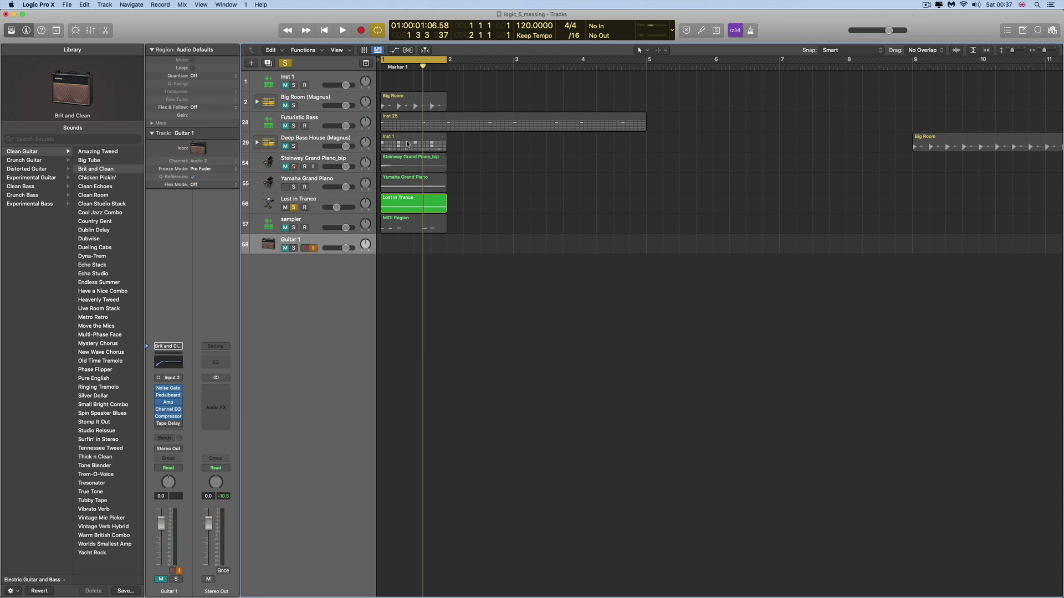
scroll(411, 207, "down", 1)
left_click(318, 202)
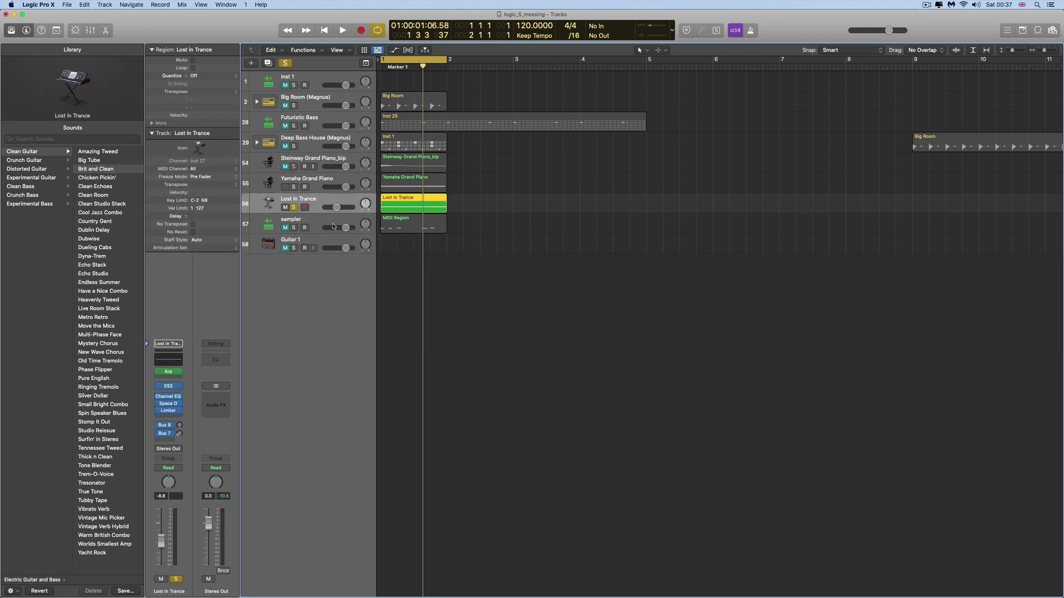
left_click(182, 371)
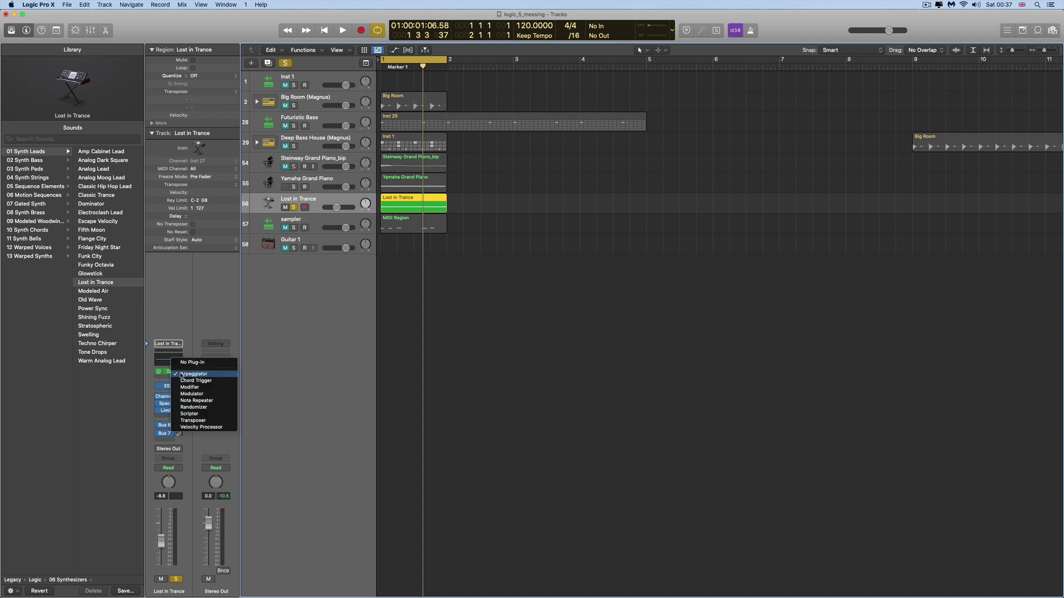
left_click(292, 318)
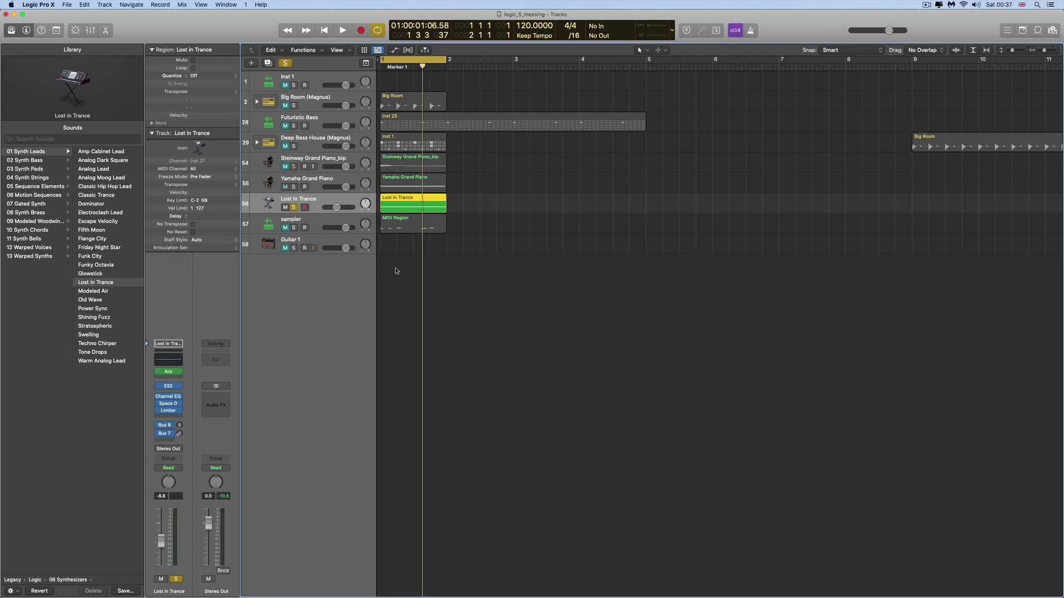
scroll(395, 271, "left", 1)
left_click_drag(392, 207, 495, 213)
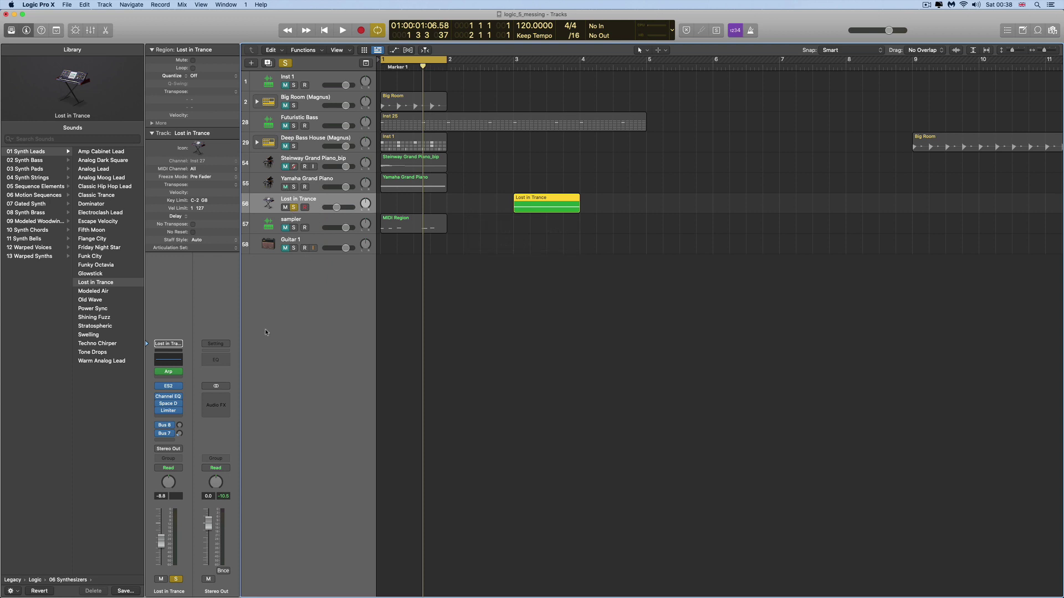
Remove the Arpeggiator from the Lost in Trance track and check its Bus 7 send and stereo output channel strips.
left_click(179, 371)
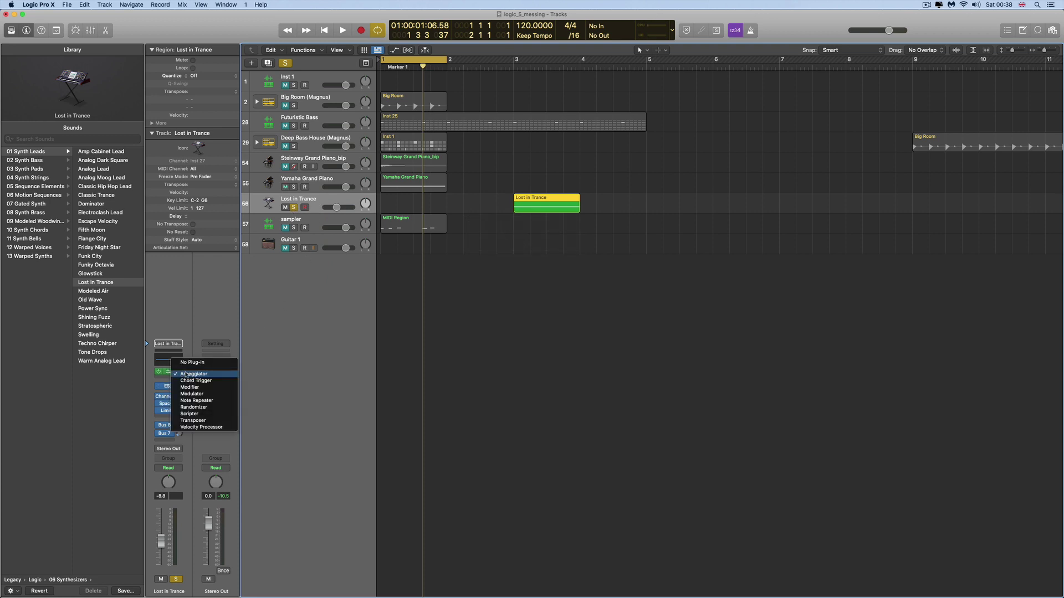
left_click(166, 352)
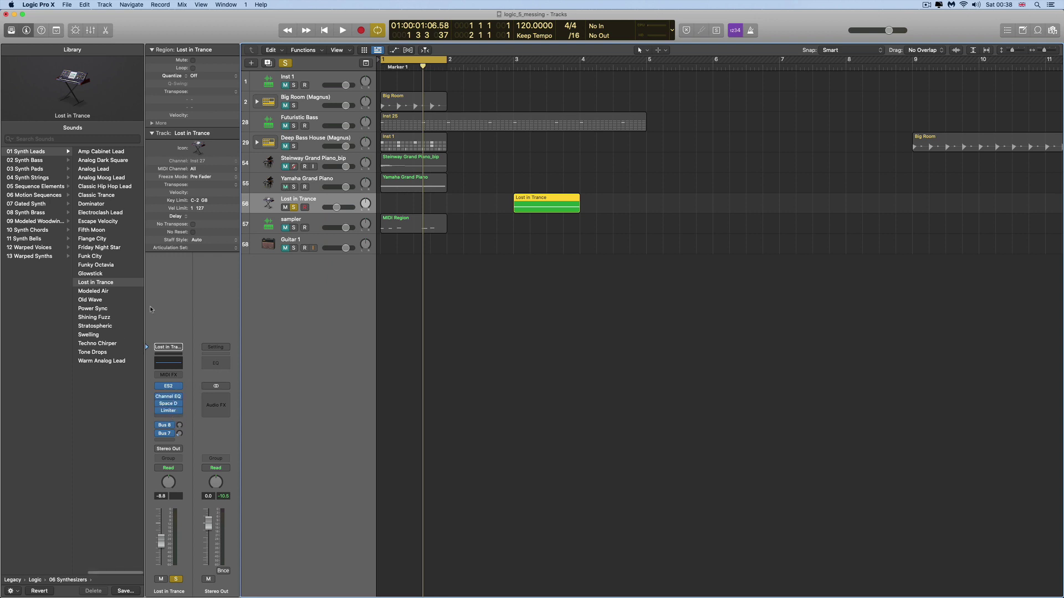
mouse_move(168, 386)
mouse_move(170, 437)
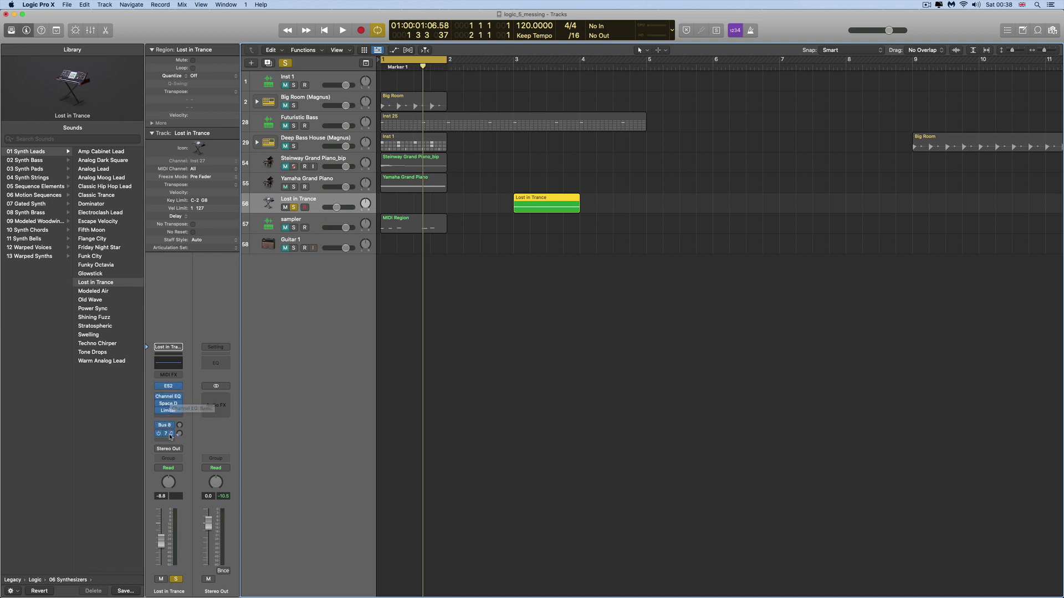
left_click(178, 434)
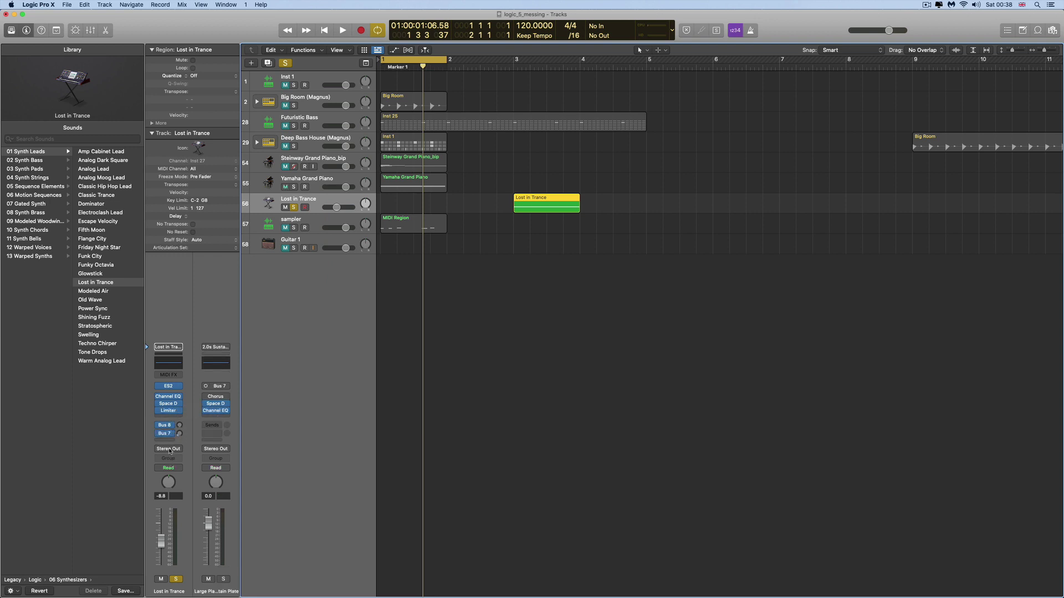
left_click(170, 449)
left_click(188, 437)
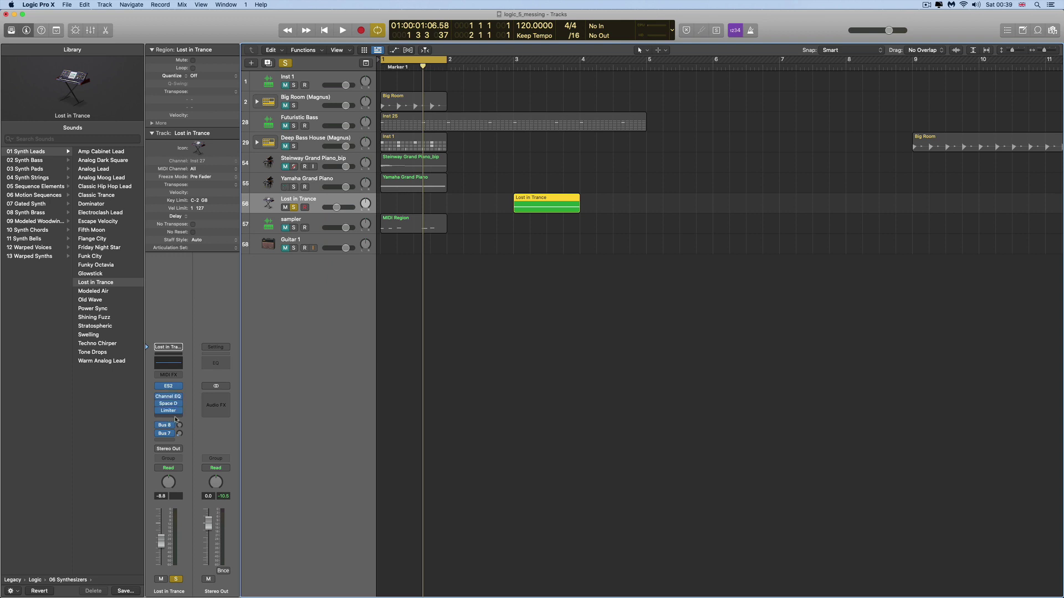
Insert a stereo Auto Sampler plug-in after the Limiter on the Lost in Trance track and move its window below the tracks.
left_click(175, 418)
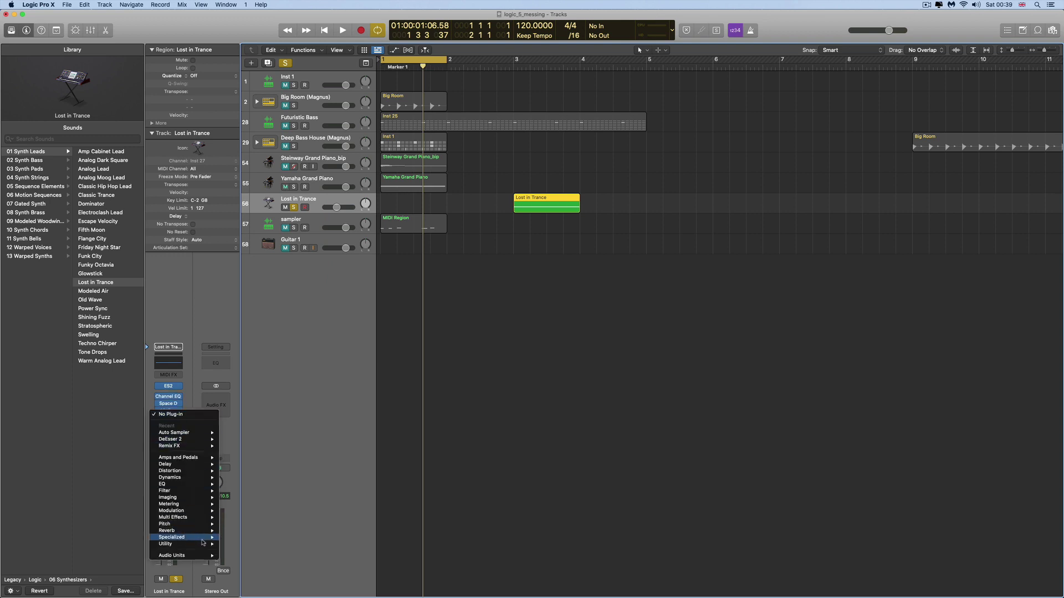
mouse_move(205, 544)
mouse_move(261, 545)
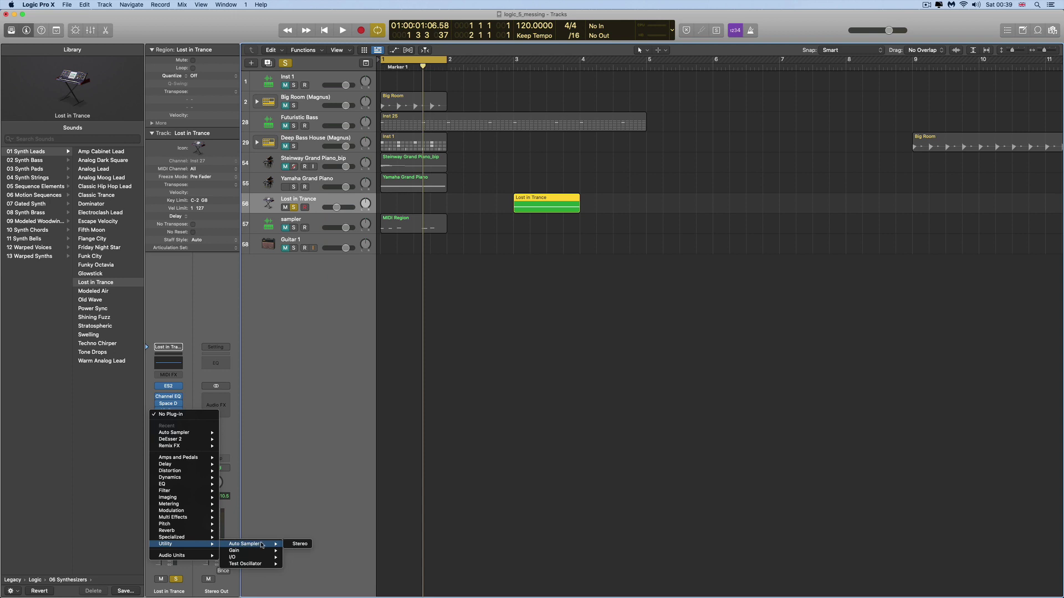
left_click(302, 544)
left_click_drag(511, 123, 487, 270)
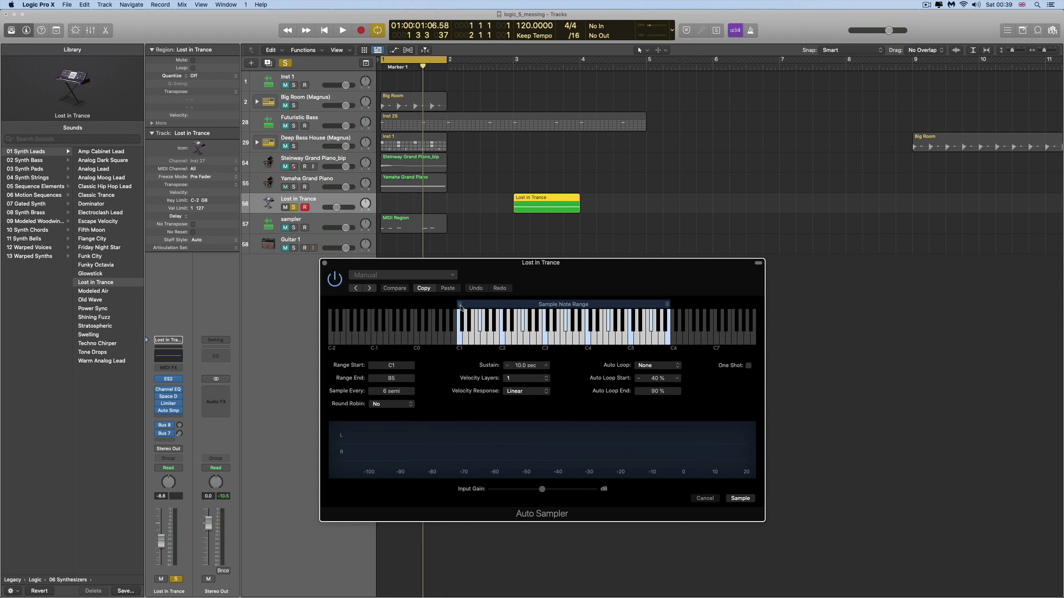
Set the Auto Sampler's note range from C2 to C4, keeping 6-semitone sampling intervals and 1 velocity layer.
left_click_drag(460, 311, 507, 313)
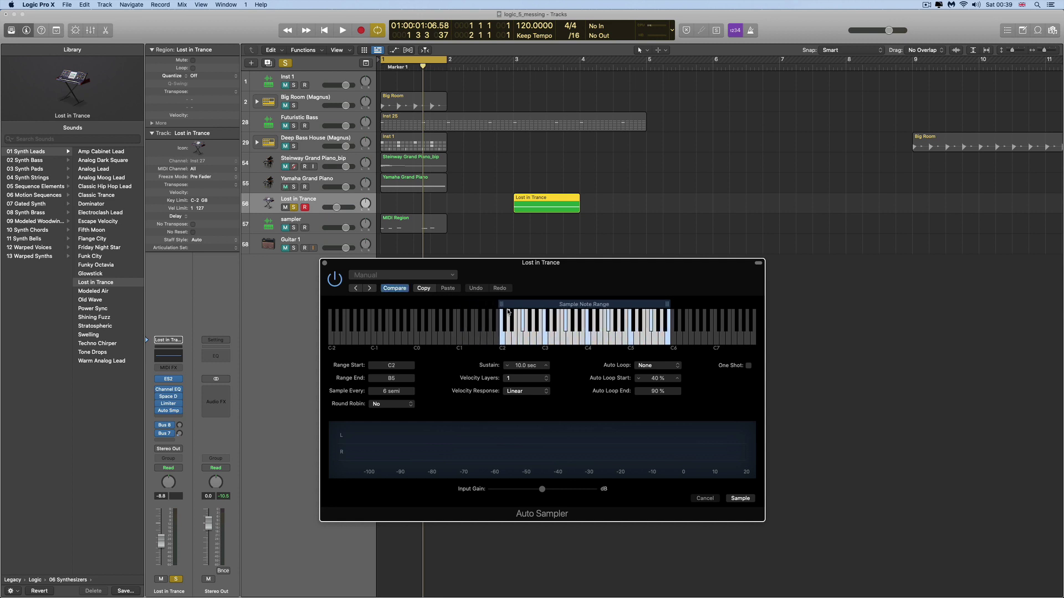
left_click_drag(668, 309, 585, 317)
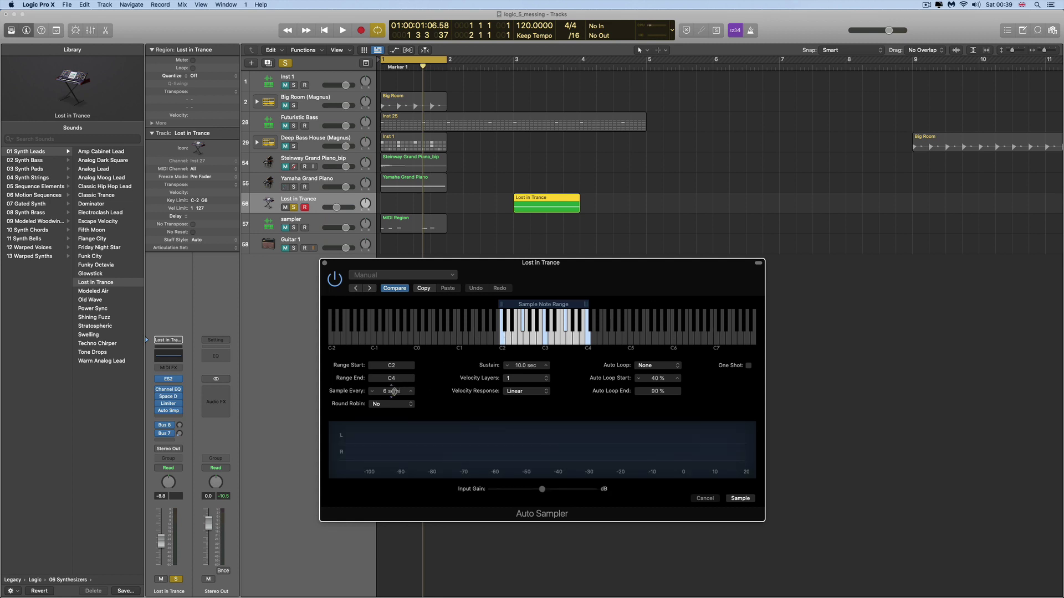
mouse_move(394, 391)
left_mouse_down()
mouse_move(394, 407)
mouse_move(391, 377)
left_mouse_up()
left_click(545, 379)
left_click(569, 378)
left_click_drag(570, 269, 575, 265)
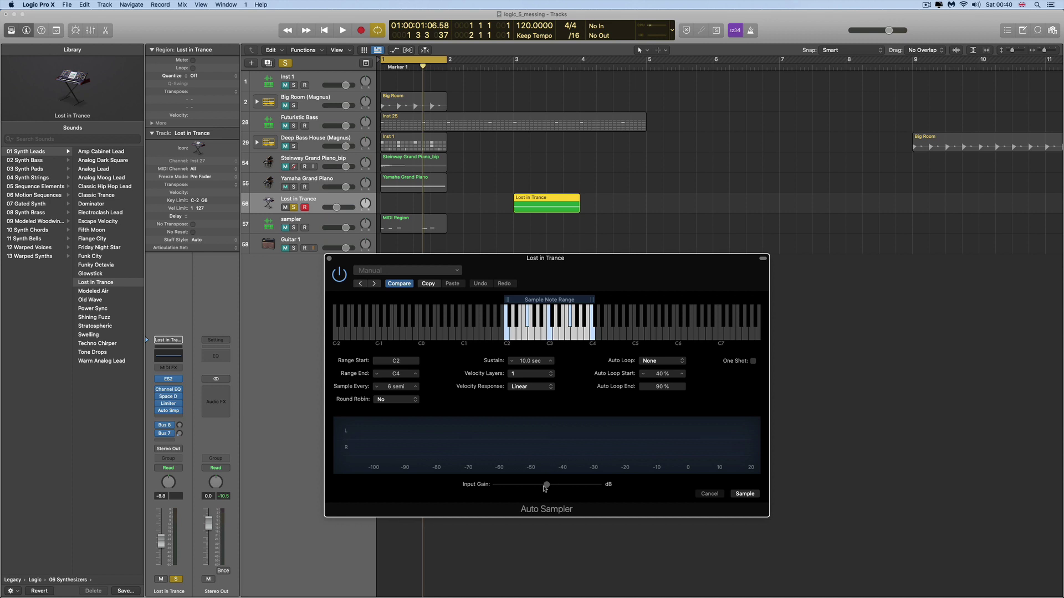
Auto-sample the synth at -5 dB input gain as trance_synth.exs in the Auto Sampled folder, replacing the existing file, and close the plug-in.
left_click_drag(545, 488, 535, 488)
left_click(745, 494)
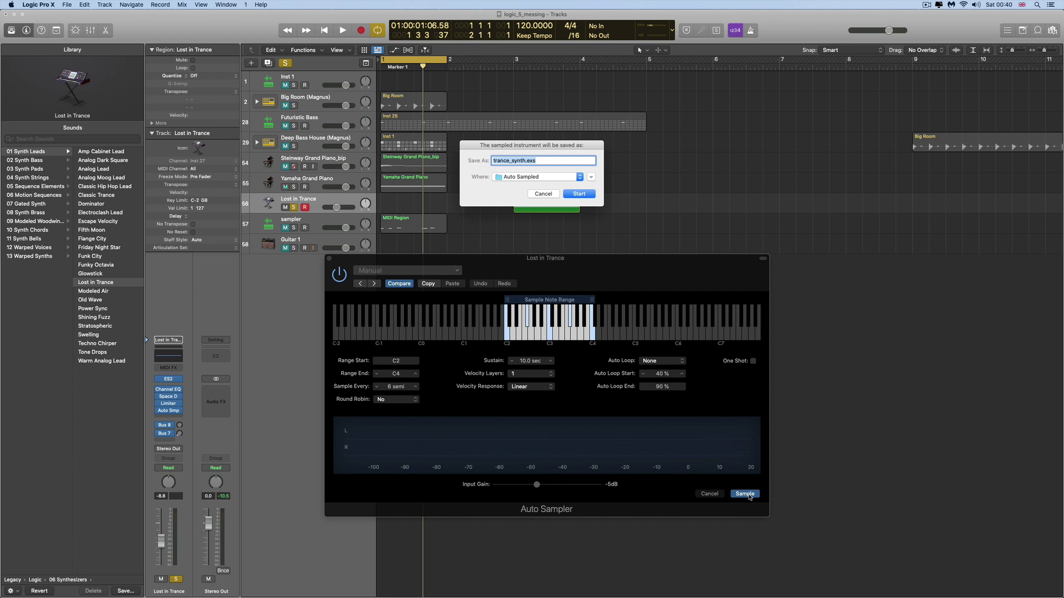
left_click(526, 161)
left_click(579, 195)
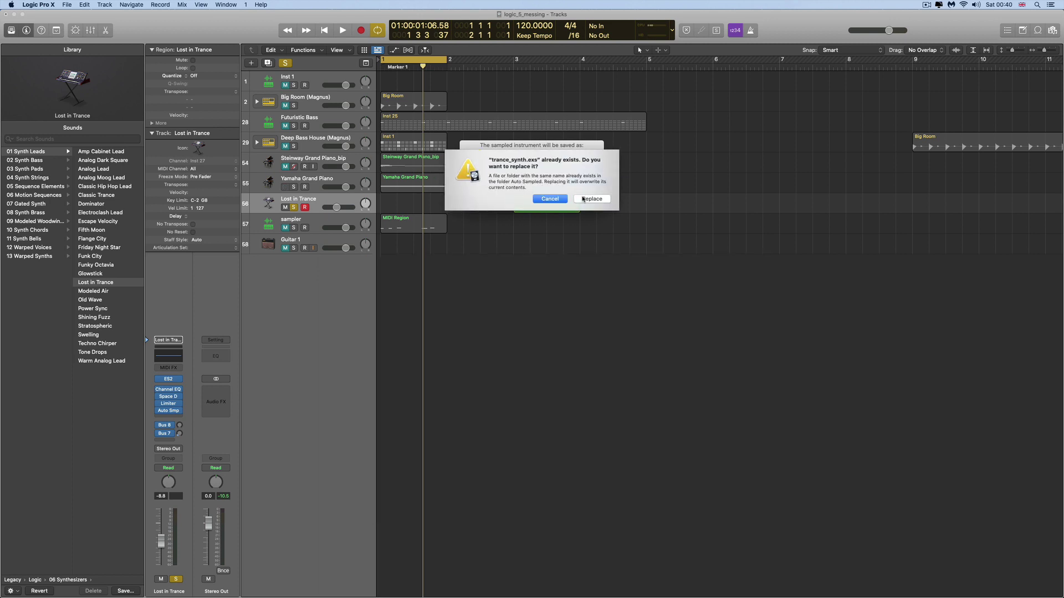
key("Escape")
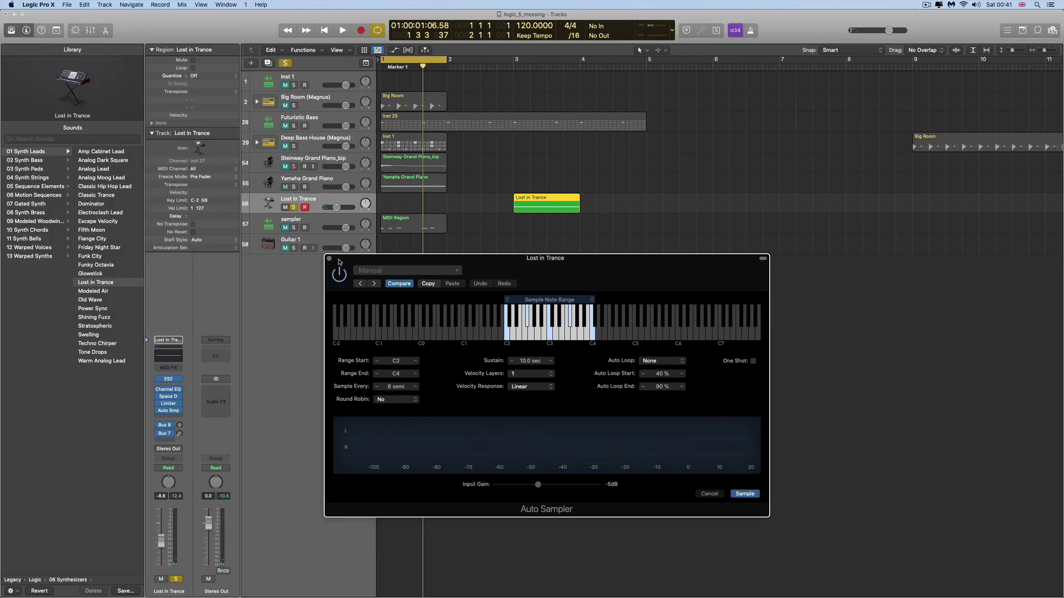
left_click(329, 259)
Create one new software instrument track with an empty channel strip below the Guitar 1 track.
left_click(329, 247)
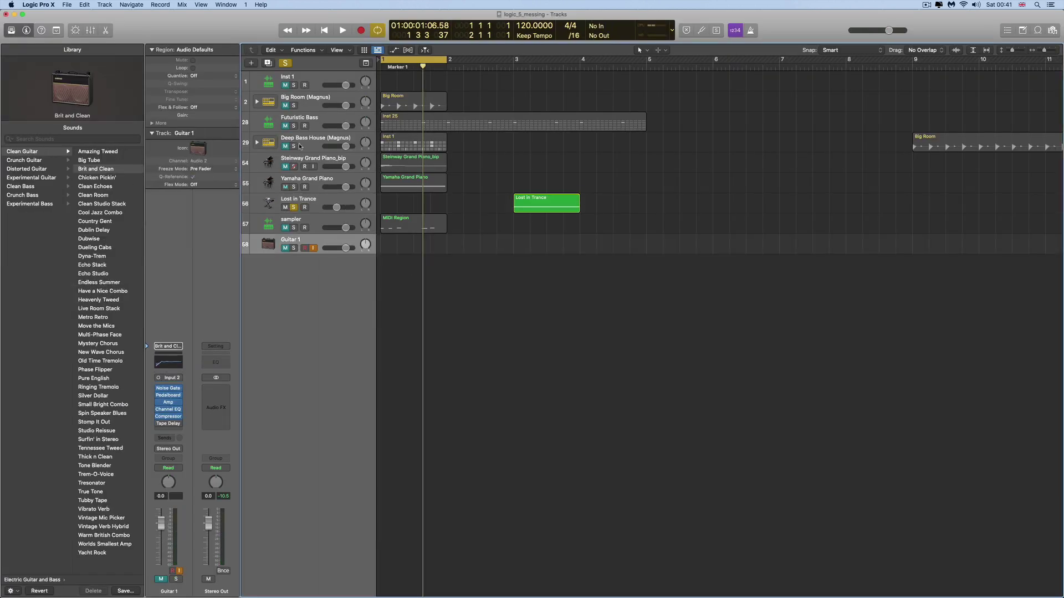
left_click(251, 62)
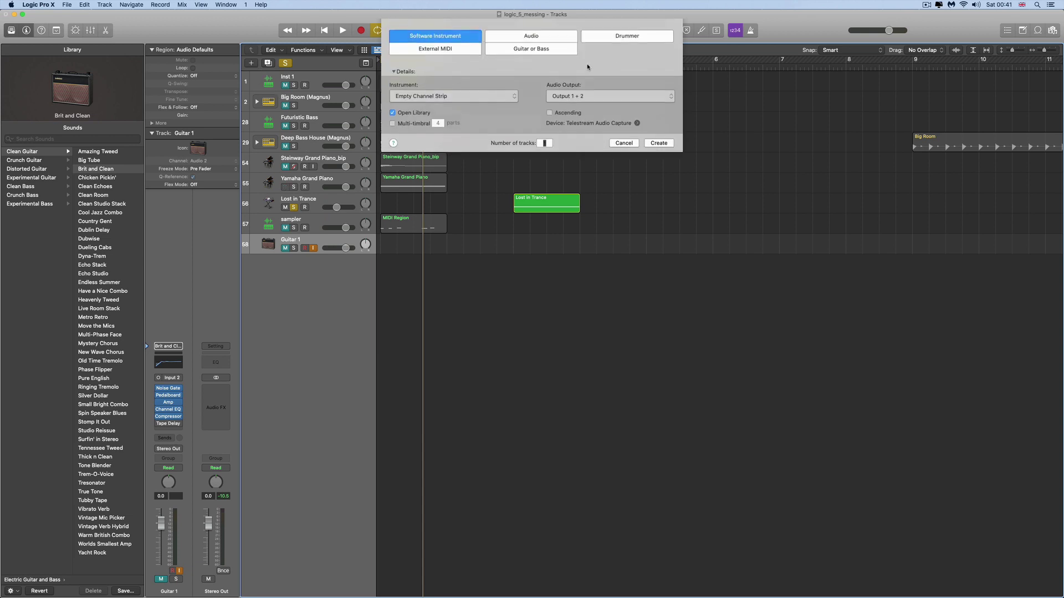
left_click(657, 146)
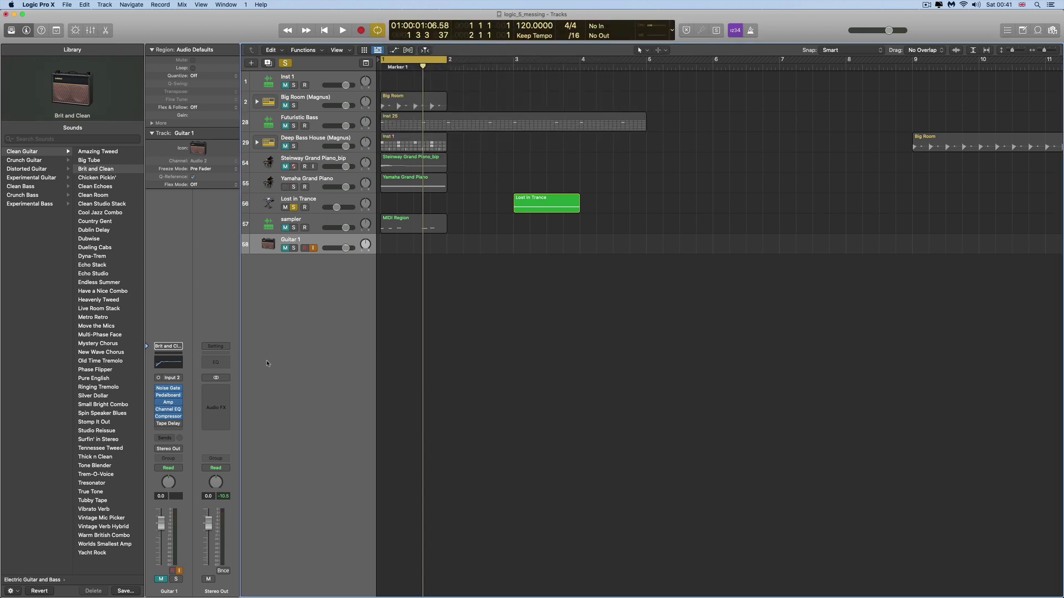
Insert the Sampler (Multi-Sample) instrument on the new software instrument track and move its window to show all the controls.
left_click(178, 417)
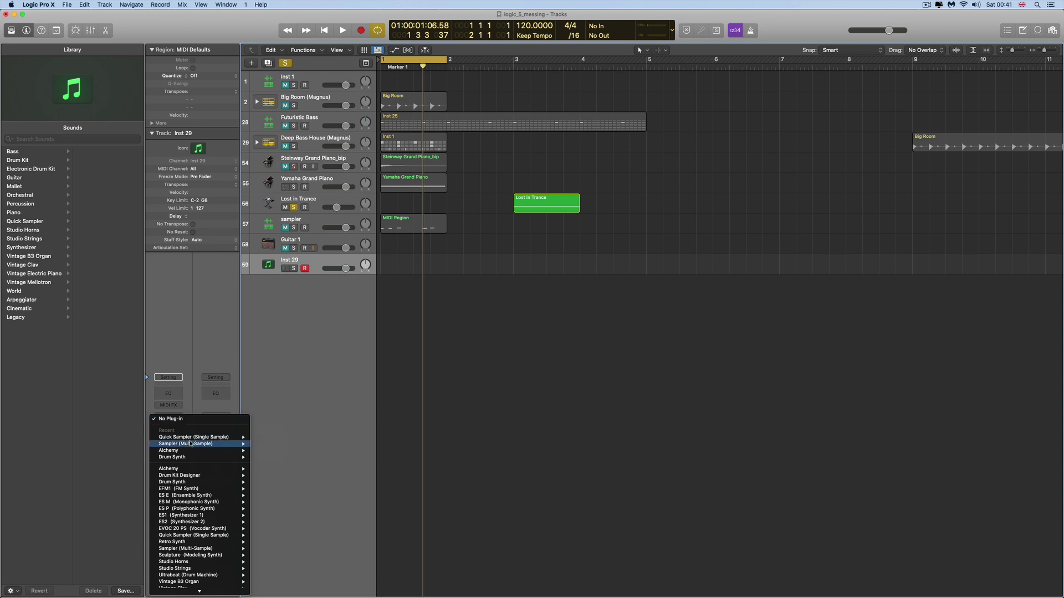
mouse_move(192, 443)
left_click(274, 451)
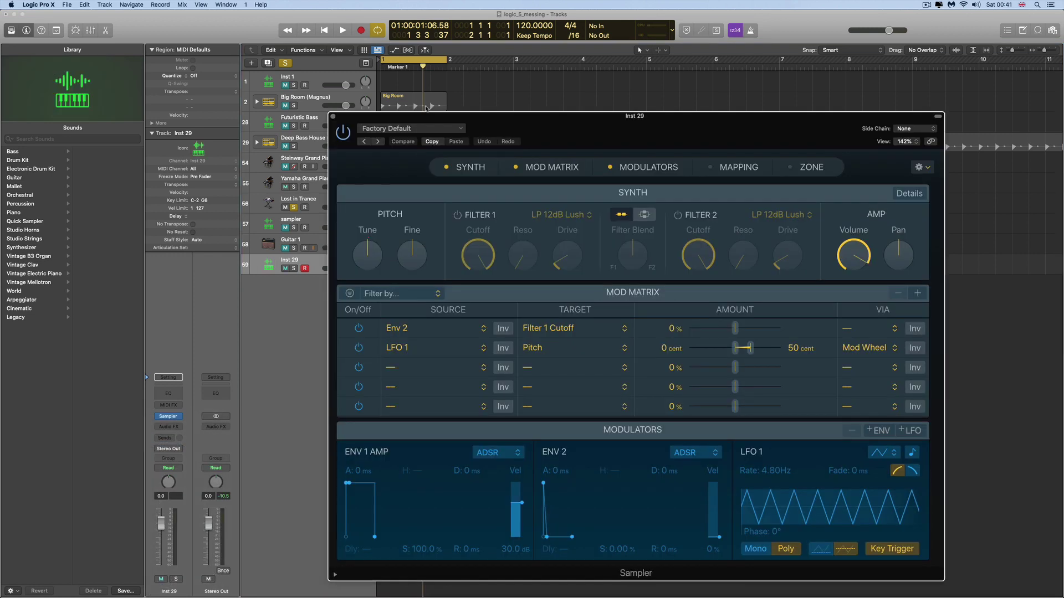
left_click_drag(426, 115, 315, 63)
Load the trance_synth setting from the Auto Sampled presets into the Sampler.
left_click(302, 76)
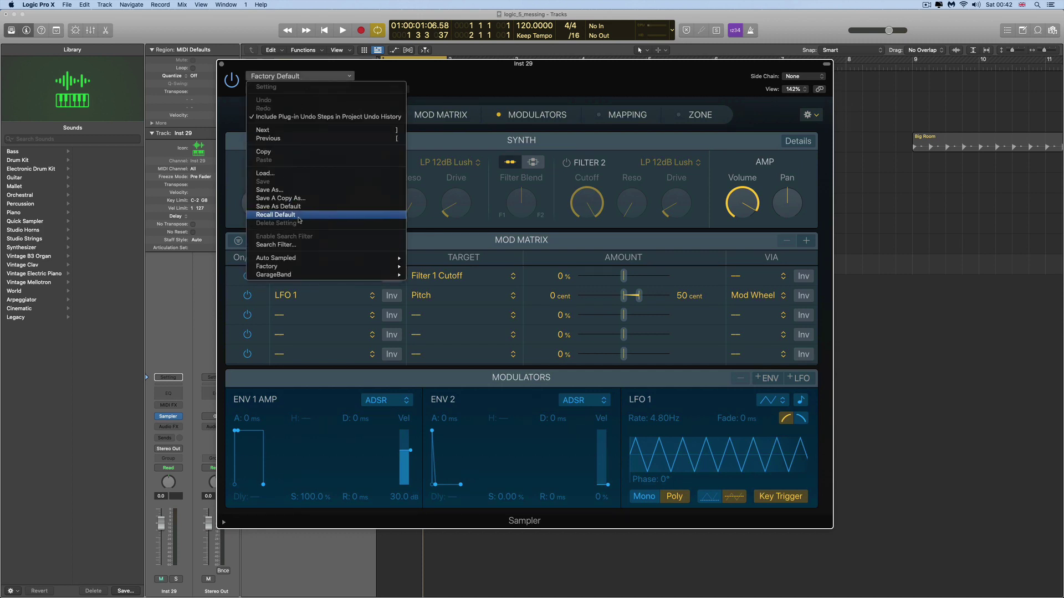
mouse_move(293, 258)
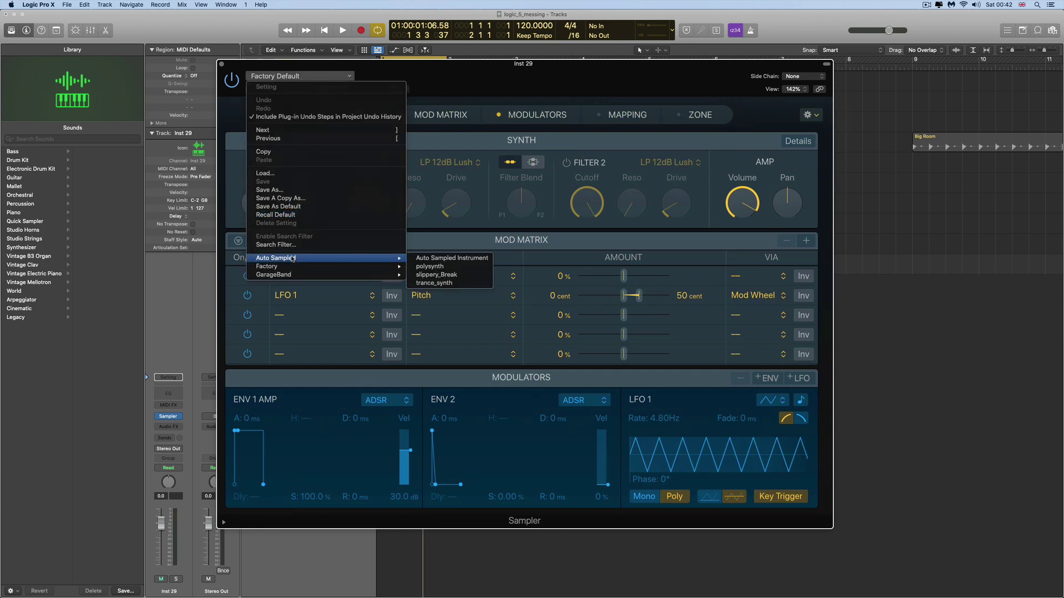
left_click(450, 283)
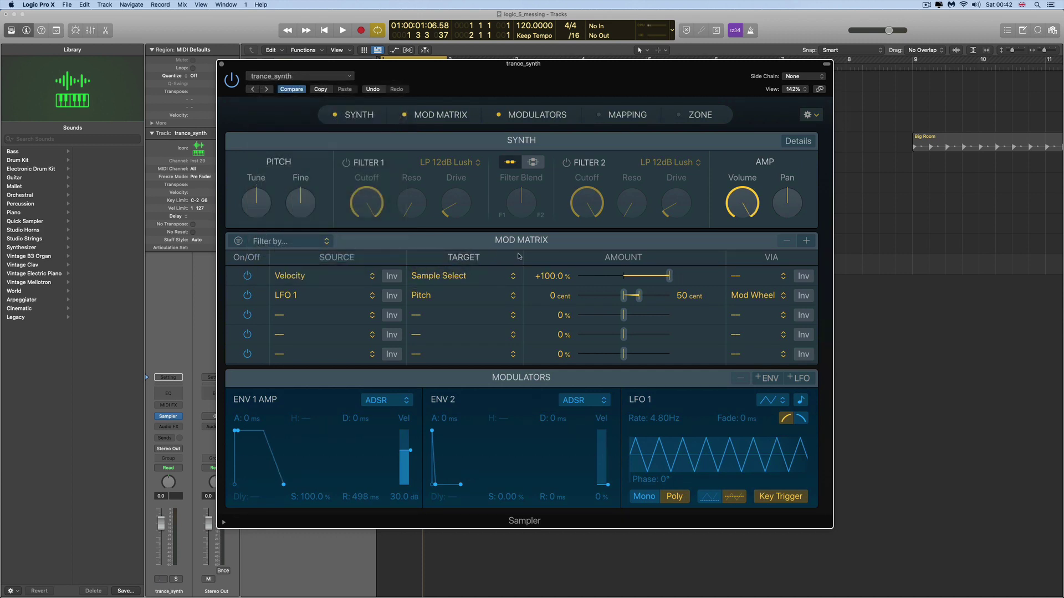
Show the Sampler's key mapping and examine the key ranges of the C2 and F#2 zones.
left_click(627, 115)
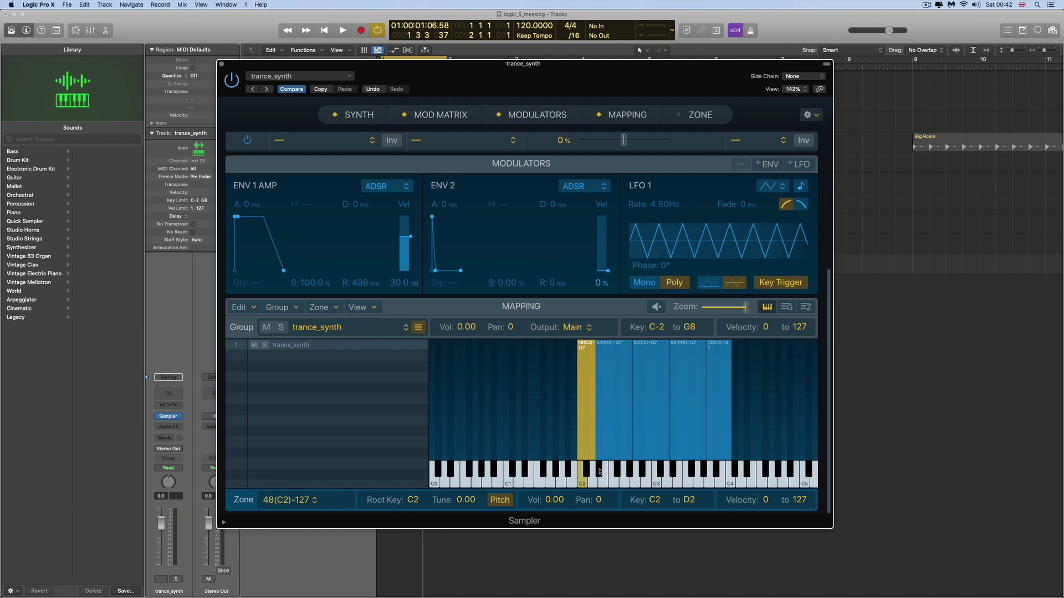
left_click(611, 428)
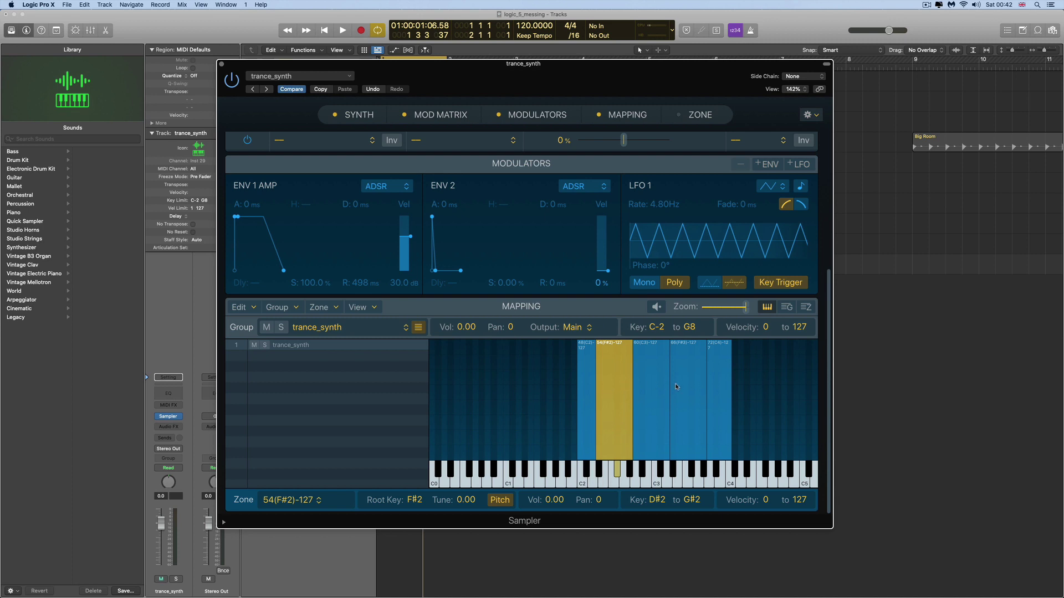
left_click(588, 382)
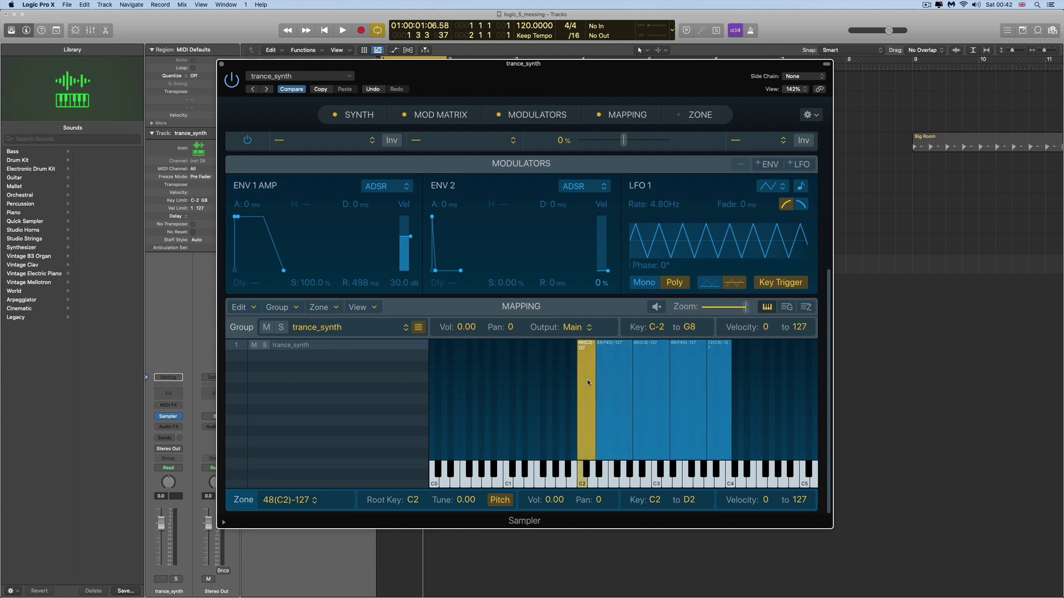
left_click(599, 380)
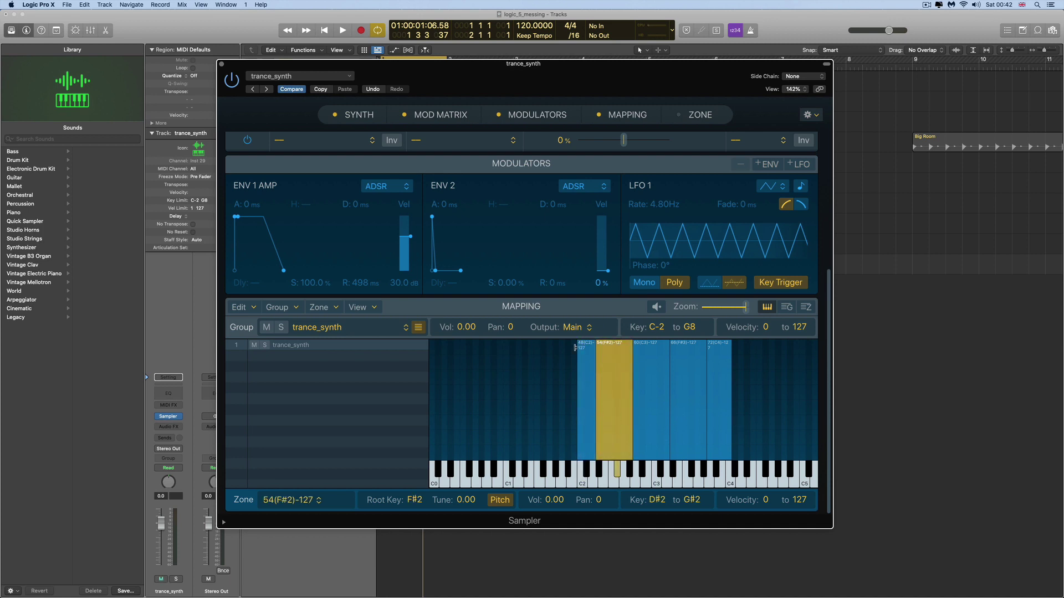
Show the zone waveform view and examine the recorded sample of each mapped zone from C2 to C4.
left_click(699, 115)
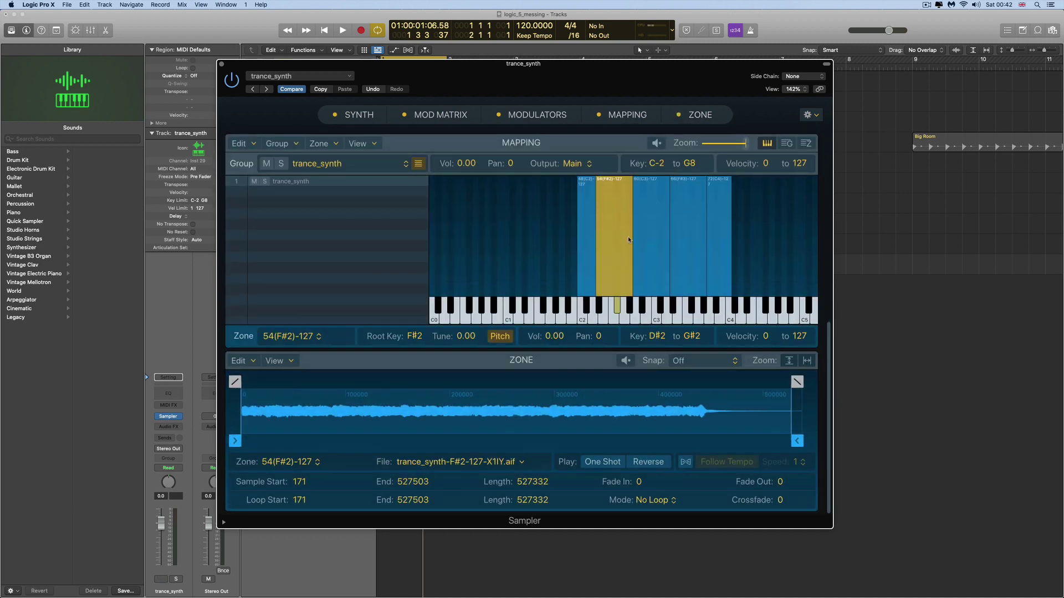
left_click(588, 276)
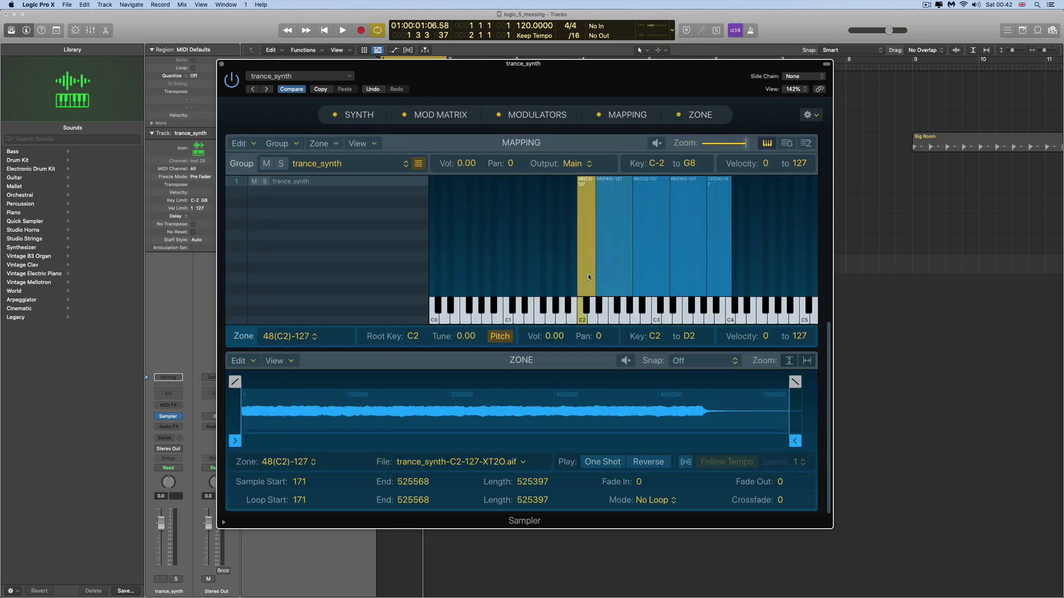
left_click(620, 268)
left_click(649, 267)
left_click(689, 264)
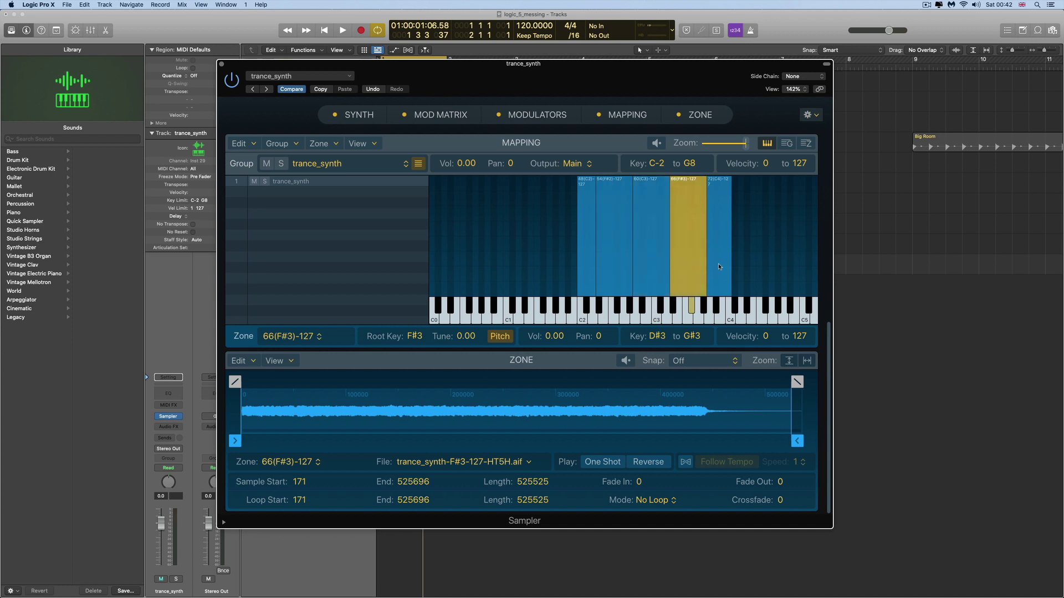
left_click(718, 264)
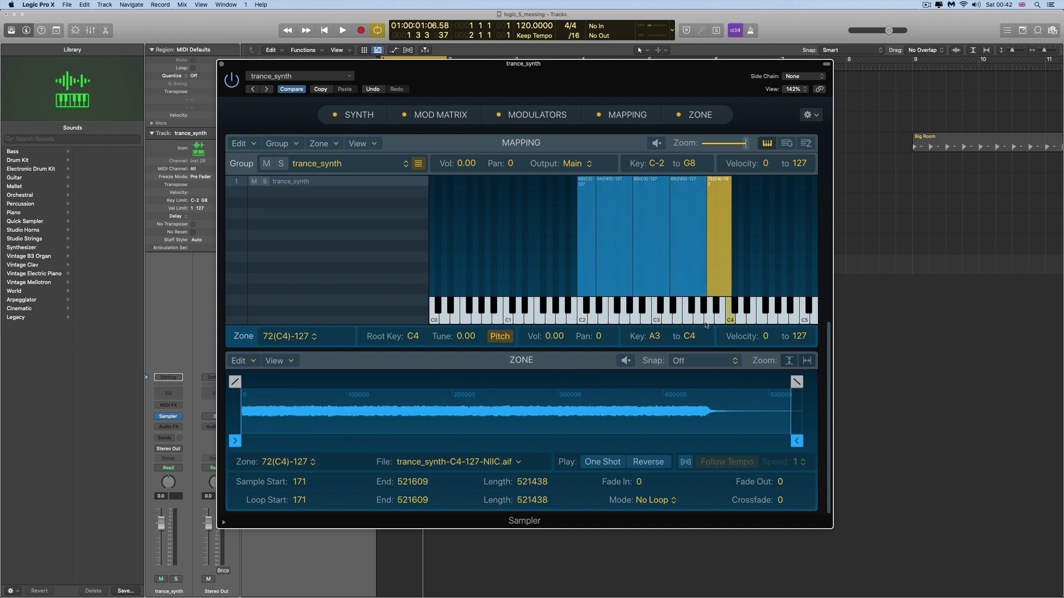
left_click(656, 314)
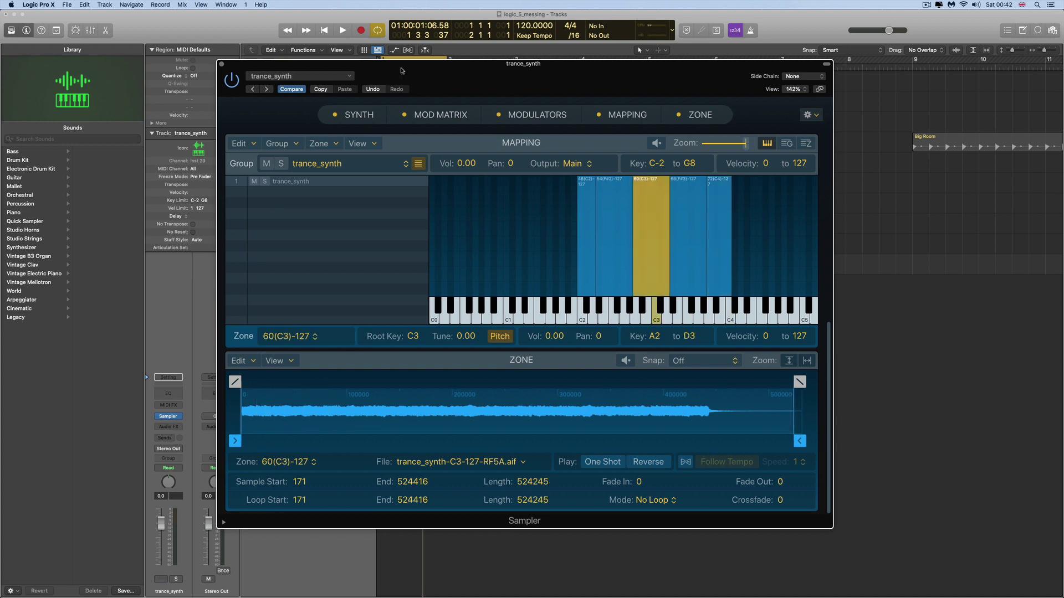
Move the Sampler window aside, solo the trance_synth track for playing the sampled instrument, and close the window.
left_click_drag(402, 68, 681, 168)
left_click(294, 269)
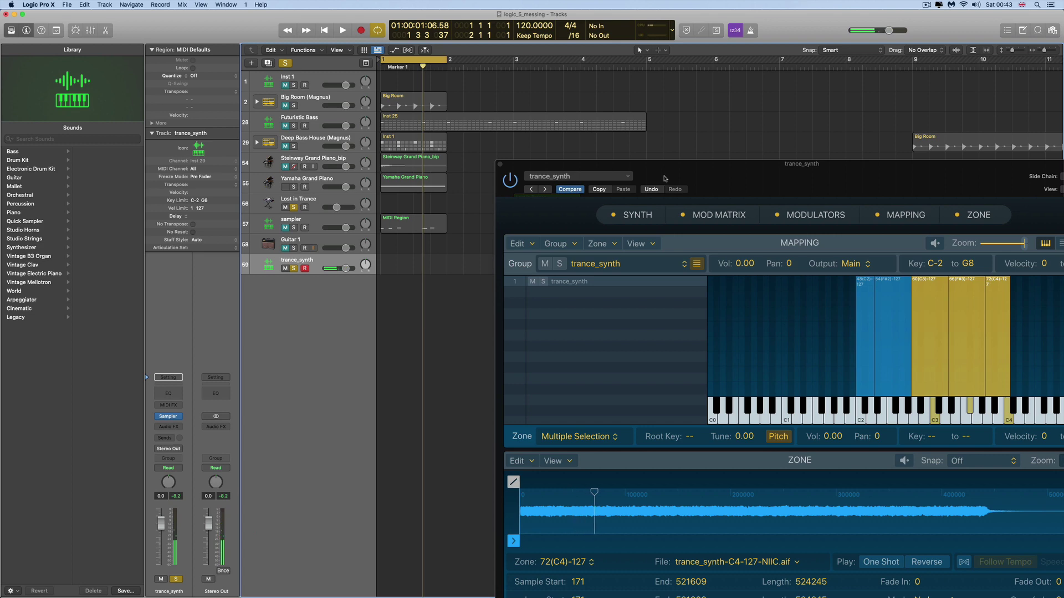
left_click_drag(514, 176, 396, 159)
left_click(381, 147)
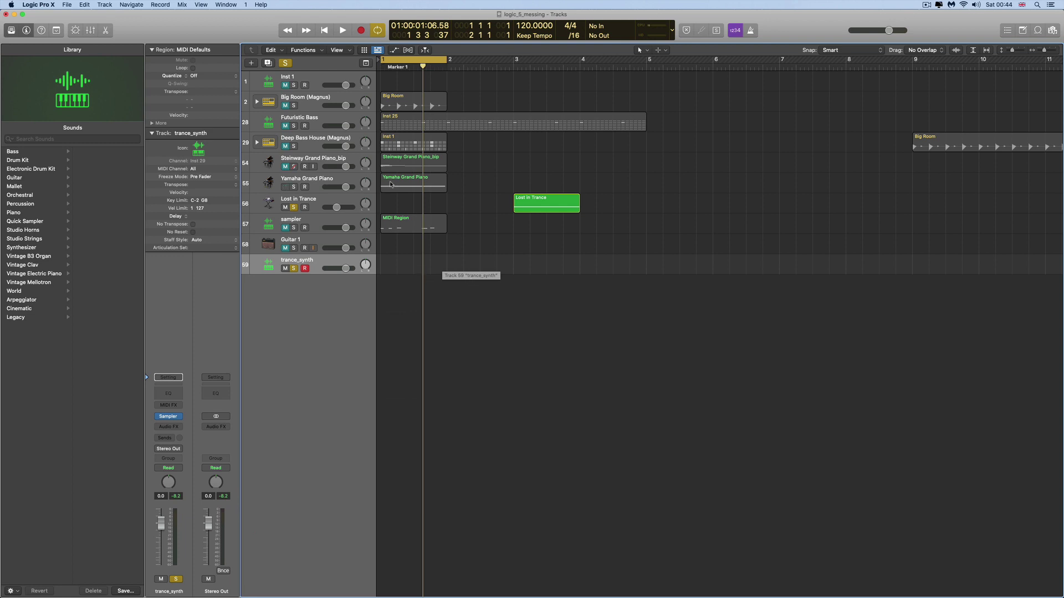
Delete the trance_synth track at the end of the track list.
left_click(309, 143)
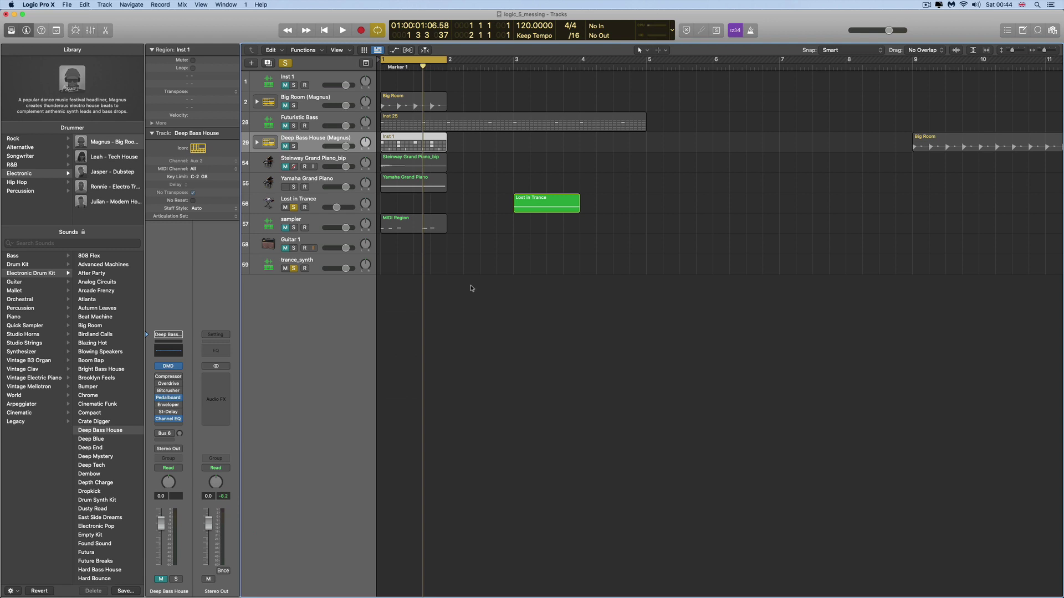
left_click(324, 262)
key("super+BackSpace")
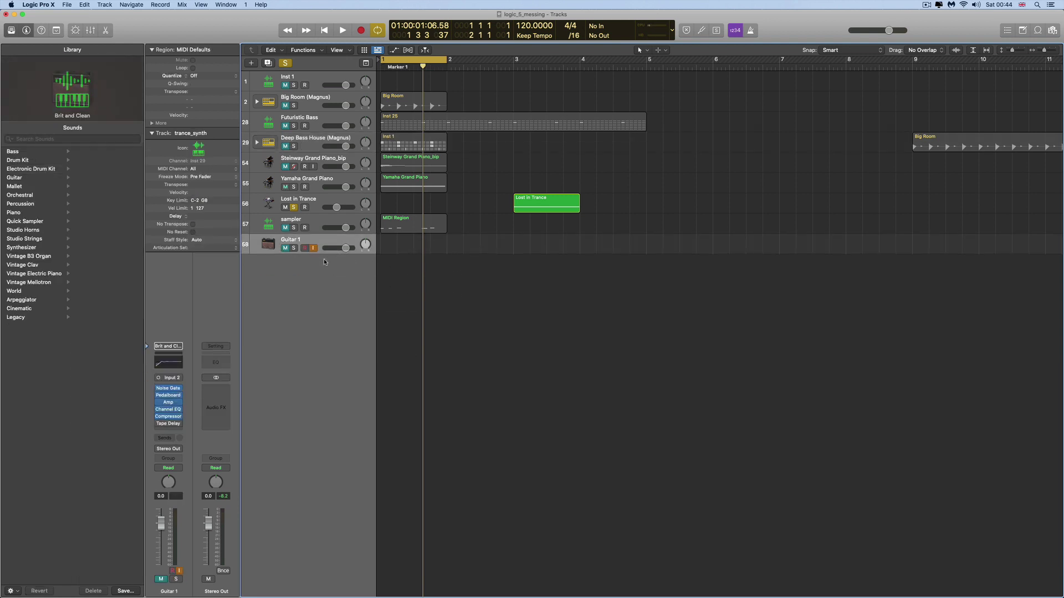
Open the loop browser, filter the Apple Loops to the All Drums instrument category, and clear the search text.
left_click(1041, 34)
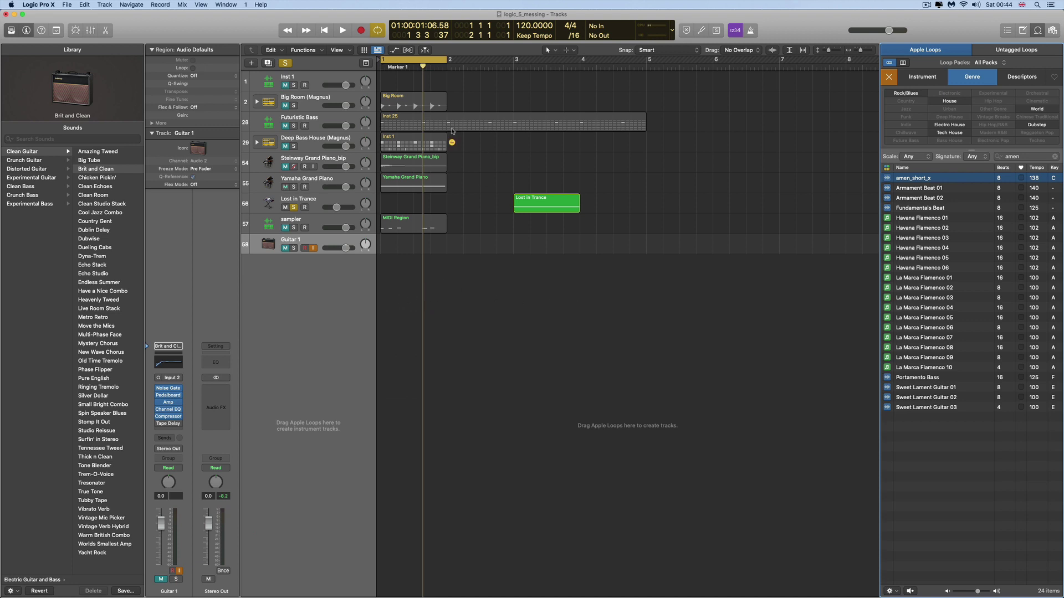
left_click(419, 81)
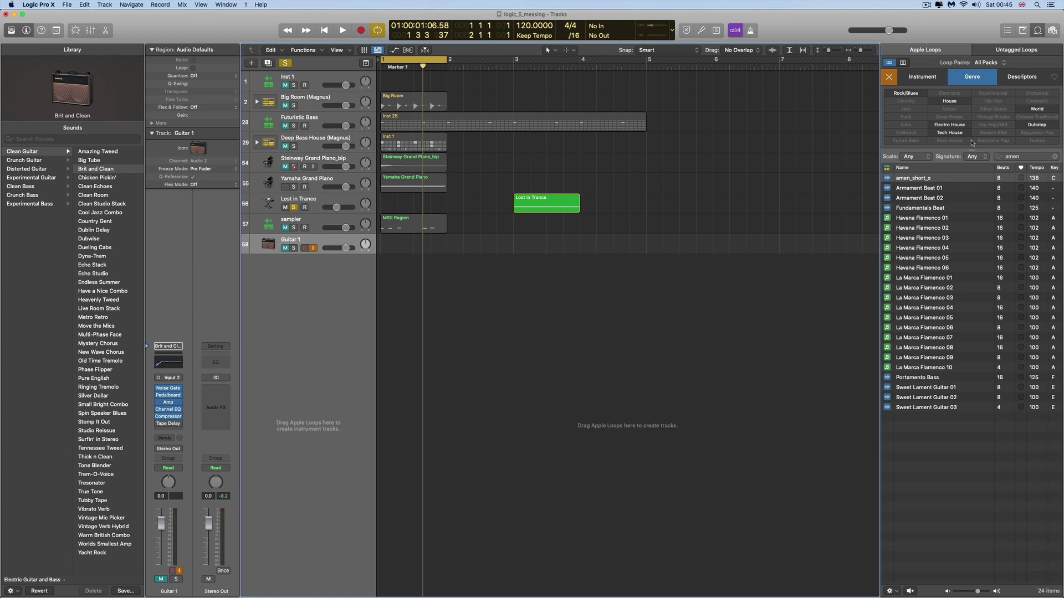
left_click(922, 76)
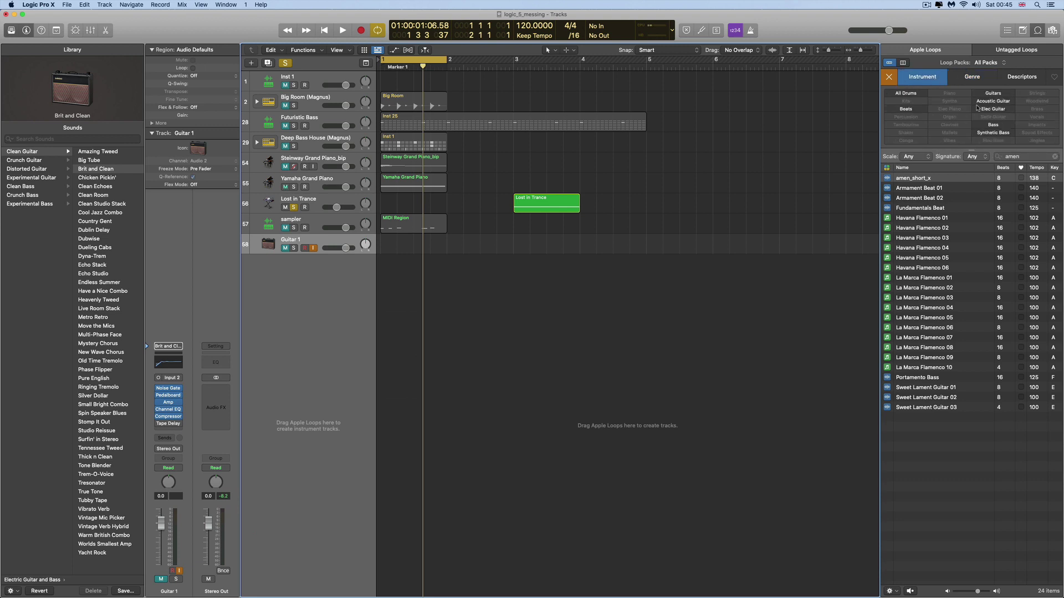
left_click(914, 93)
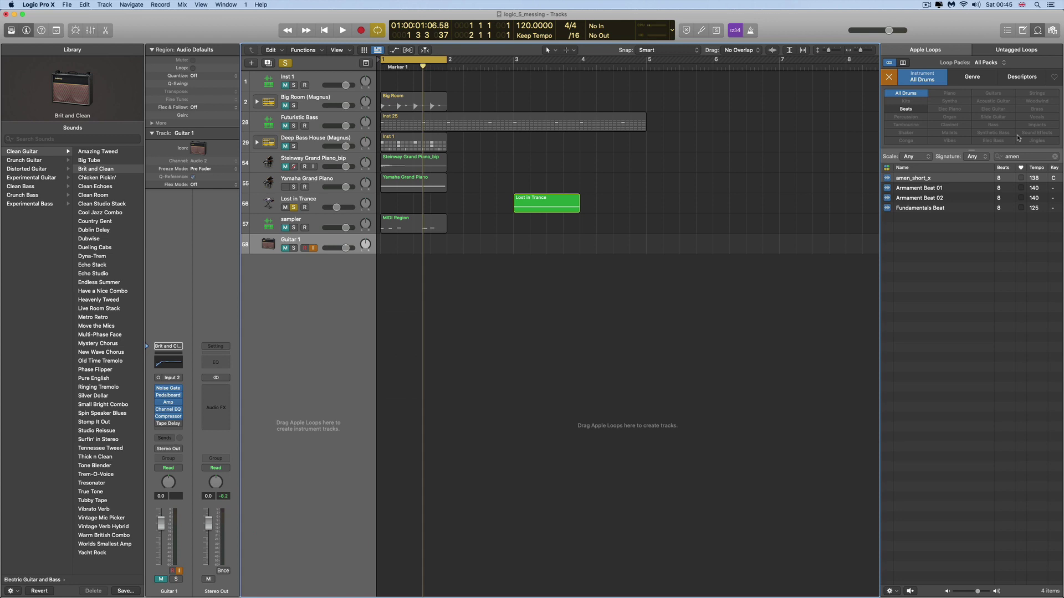
left_click(1055, 157)
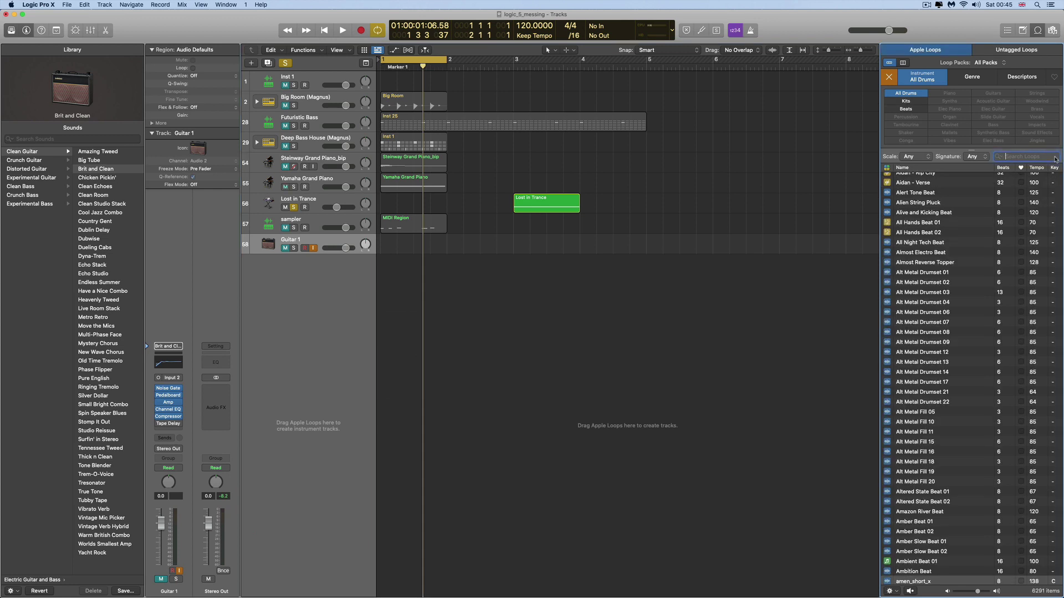
left_click(908, 109)
left_click(972, 77)
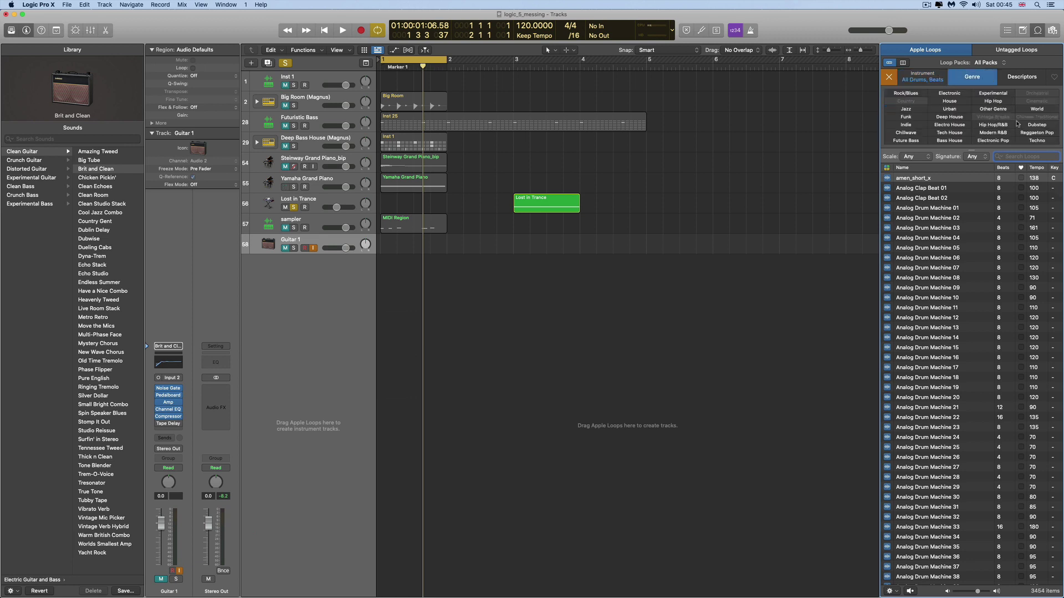
left_click(923, 77)
left_click(920, 109)
Filter the drum loops to the Vintage Breaks genre and preview Squeaky Funk Break and Tamborine Funk Break.
left_click(961, 78)
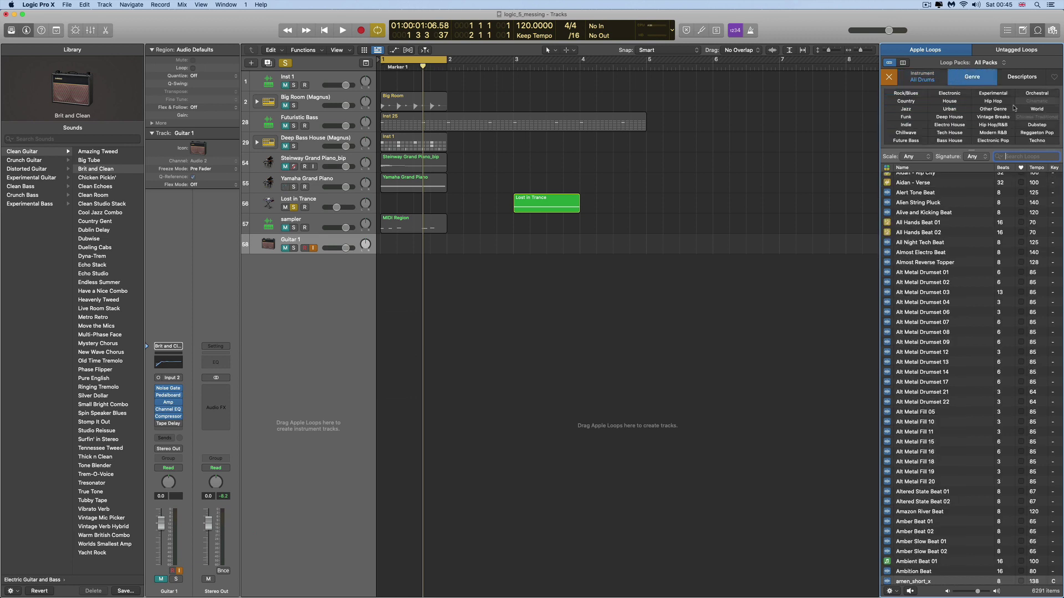
left_click(995, 118)
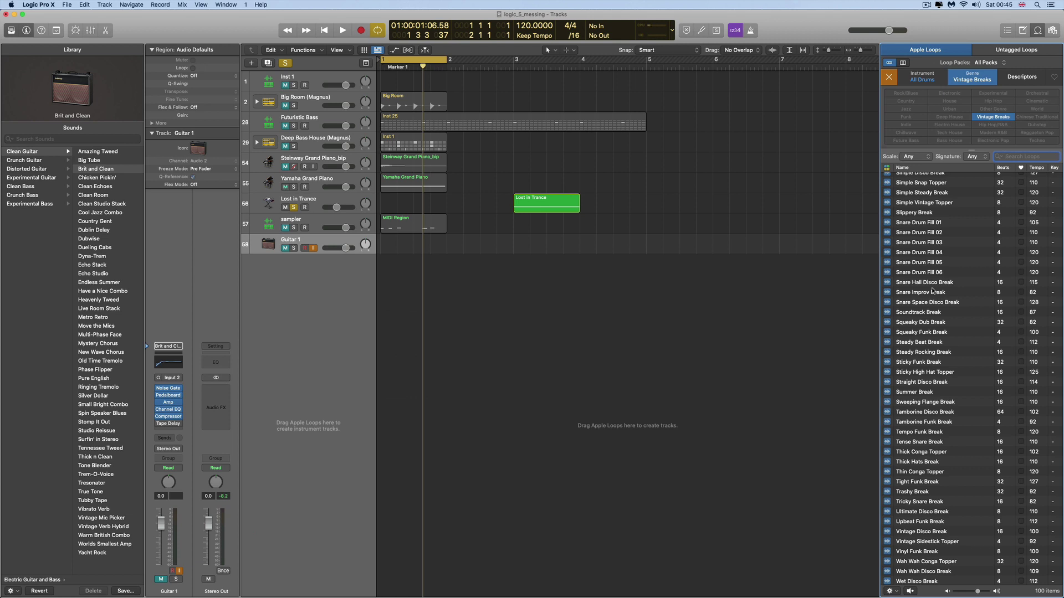
left_click(930, 334)
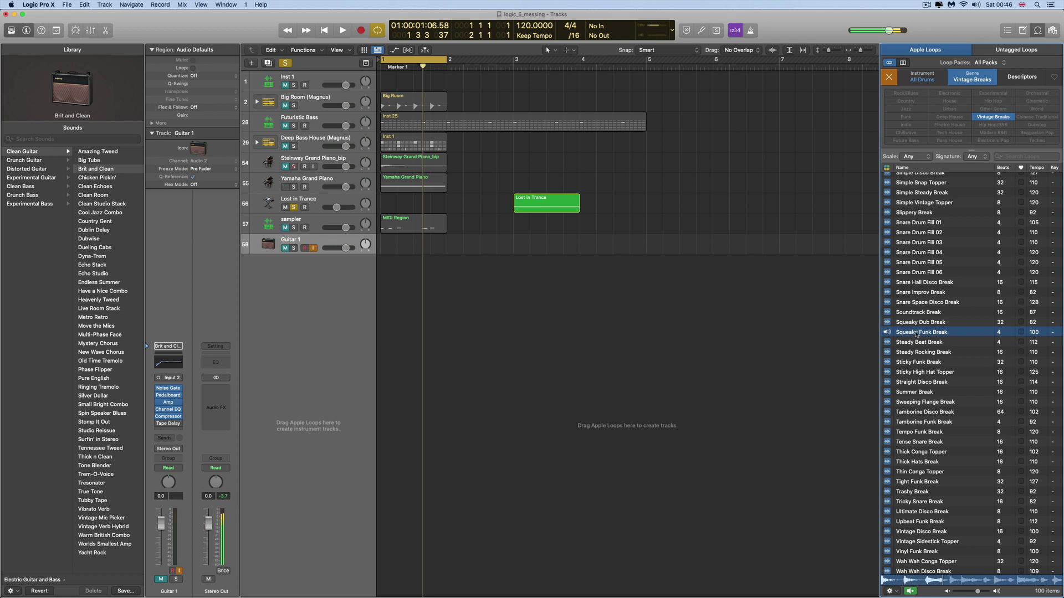
left_click(888, 332)
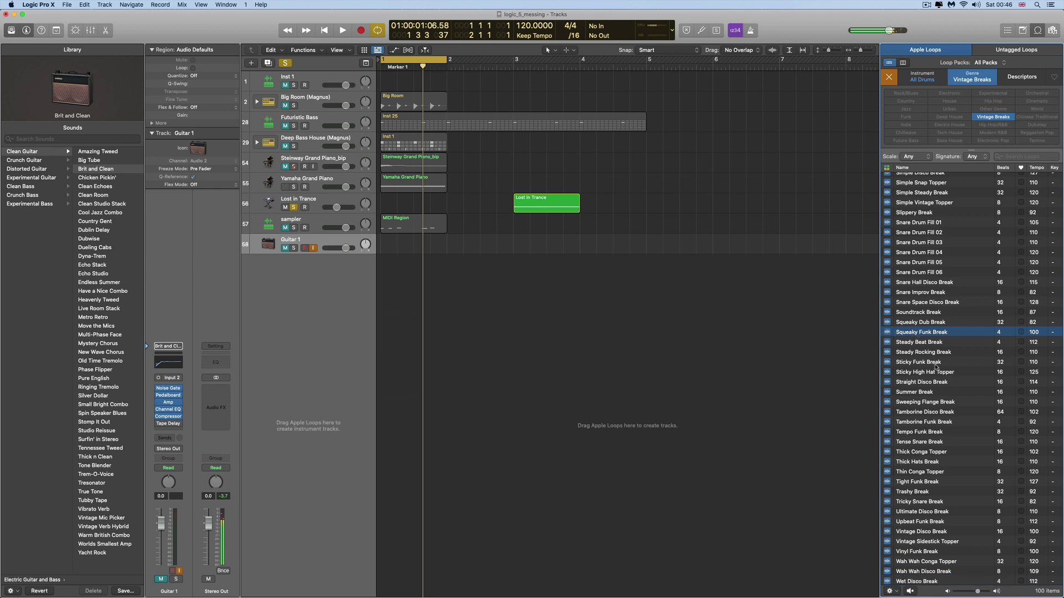
left_click(889, 423)
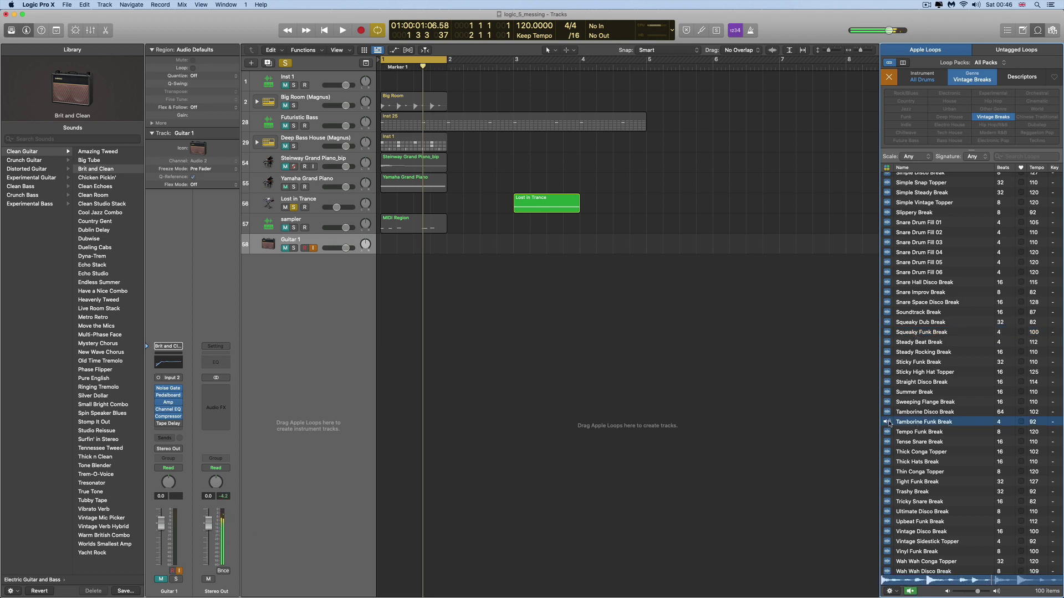
left_click(889, 423)
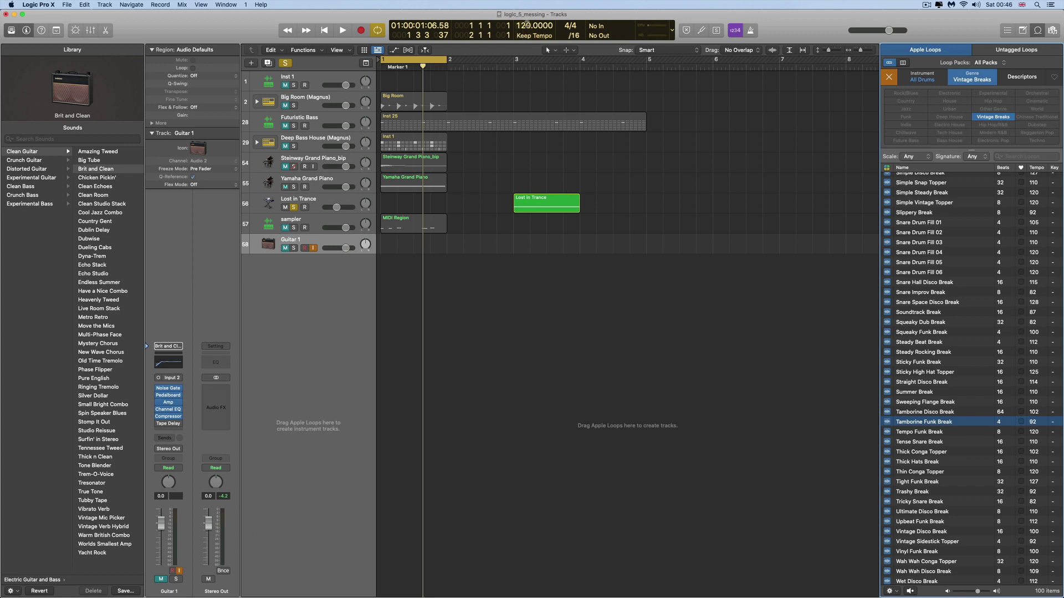
Create a new Drum Machine Designer track from the Tamborine Funk Break loop and select its first pad, Kick 1.
scroll(913, 416, "up", 1)
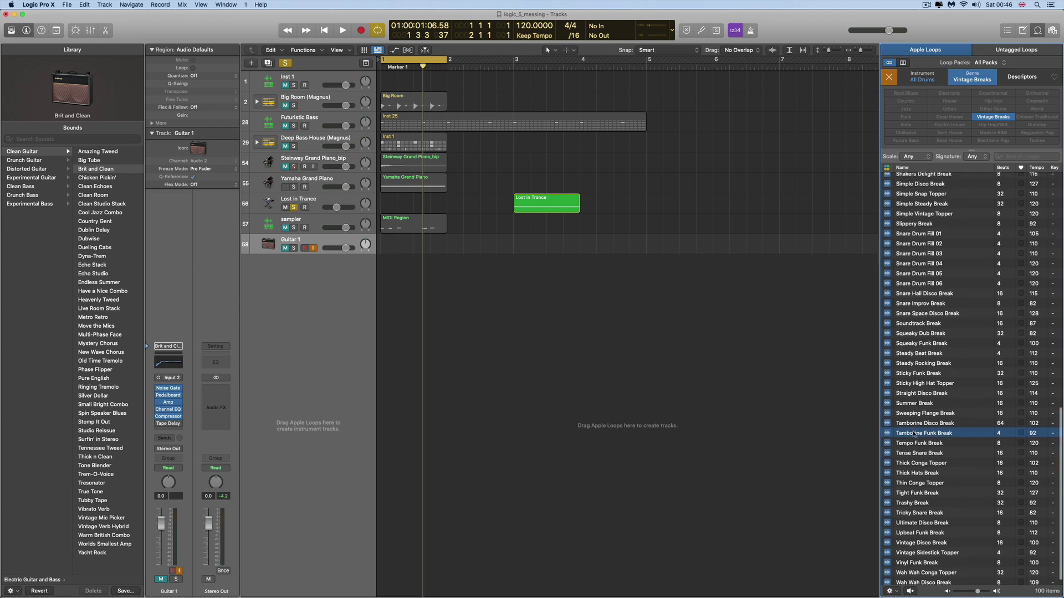
left_click_drag(914, 434, 338, 283)
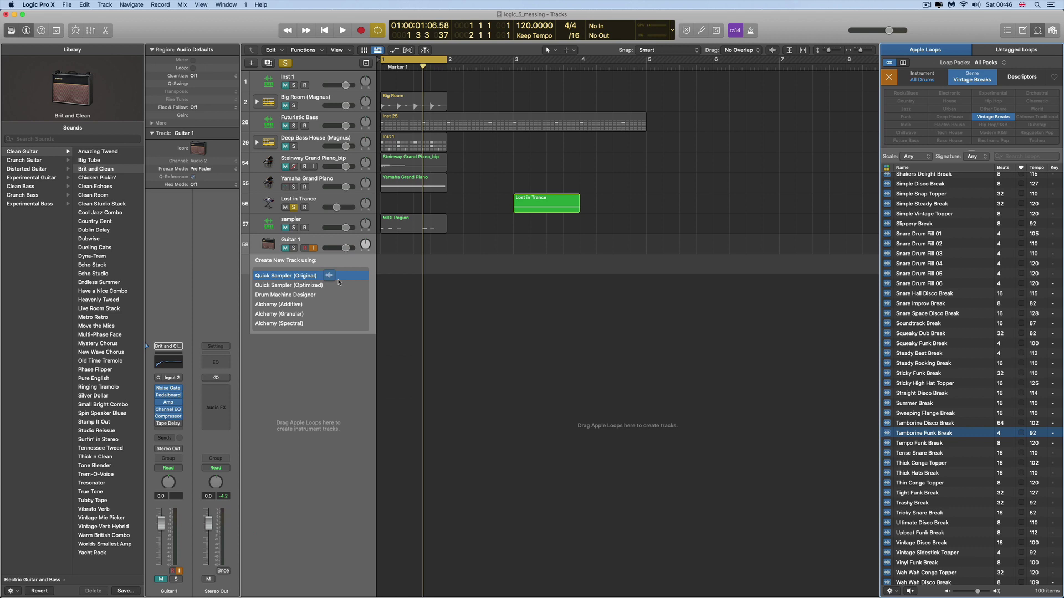
left_click_drag(338, 283, 314, 297)
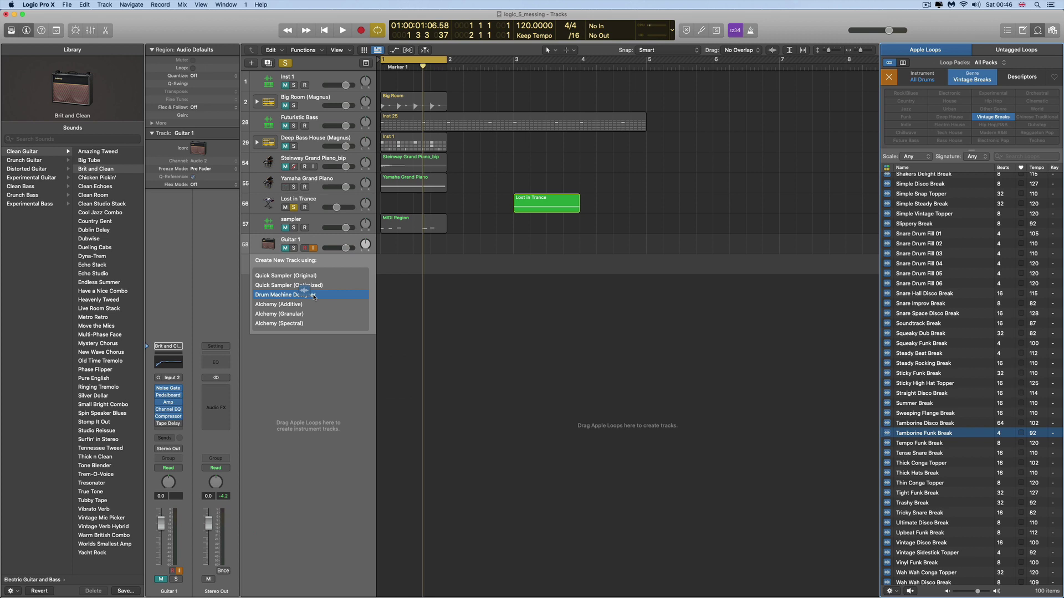
mouse_move(314, 297)
left_mouse_down()
mouse_move(308, 281)
mouse_move(361, 282)
mouse_move(311, 282)
mouse_move(305, 297)
left_mouse_up()
left_click_drag(306, 299, 307, 300)
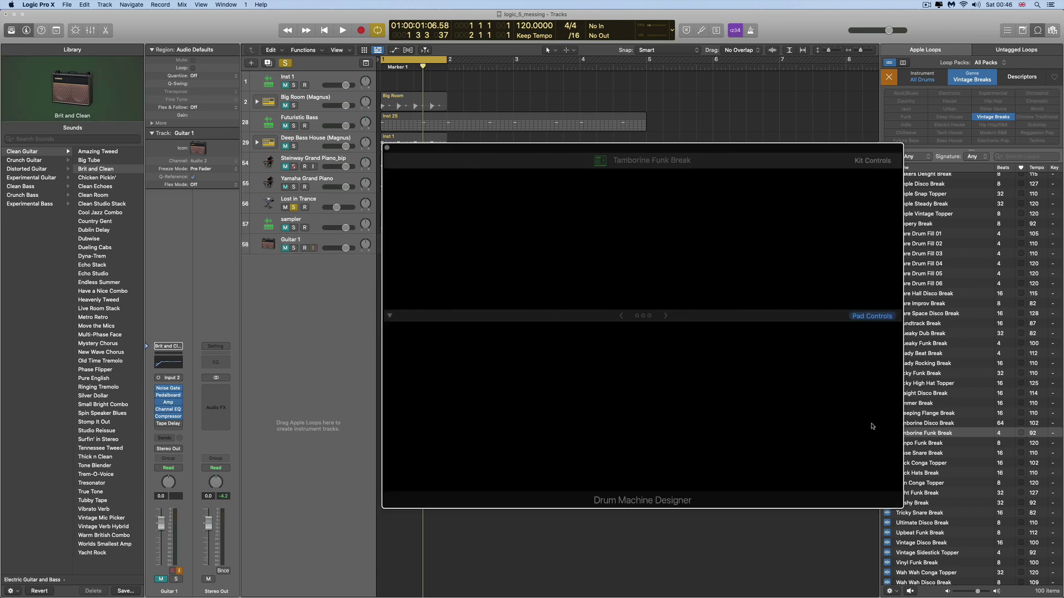
left_click(510, 300)
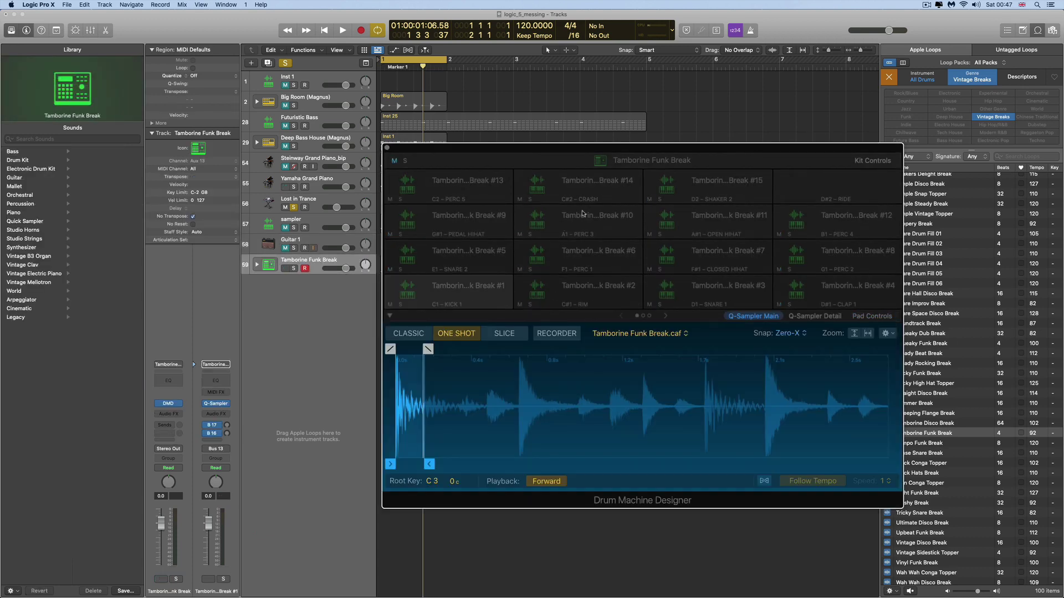
Solo the Tamborine Funk Break track and audition its Drum Machine Designer pads #1 through #5.
left_click(407, 289)
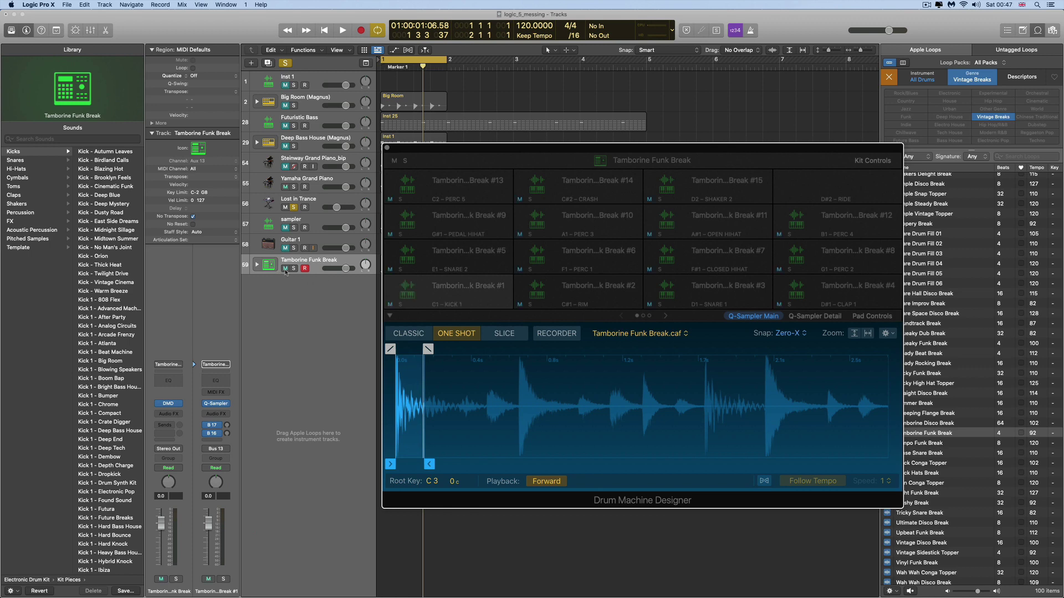
key("s")
left_click(406, 290)
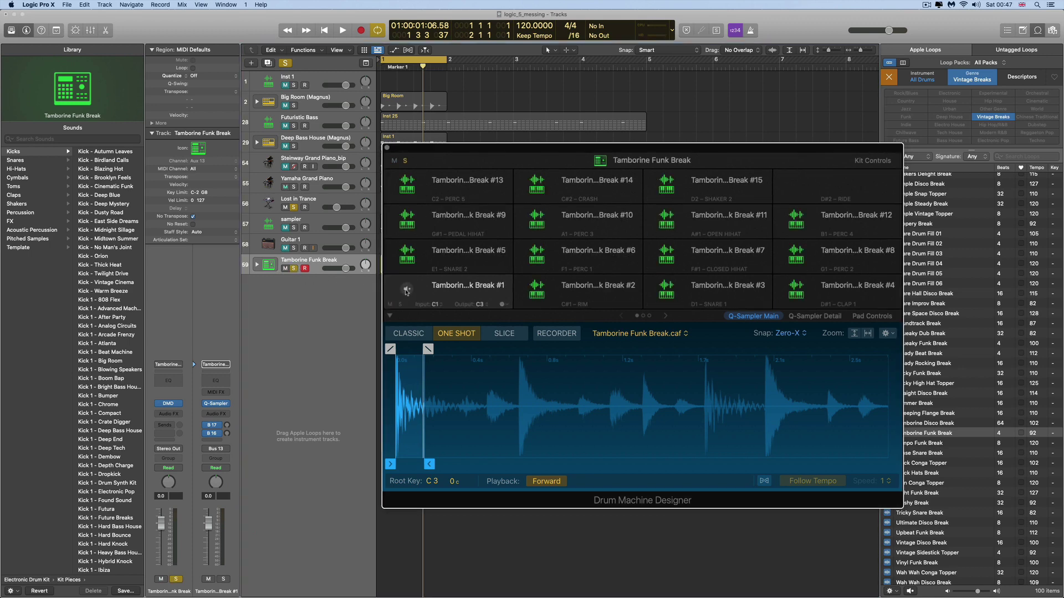
left_click(536, 289)
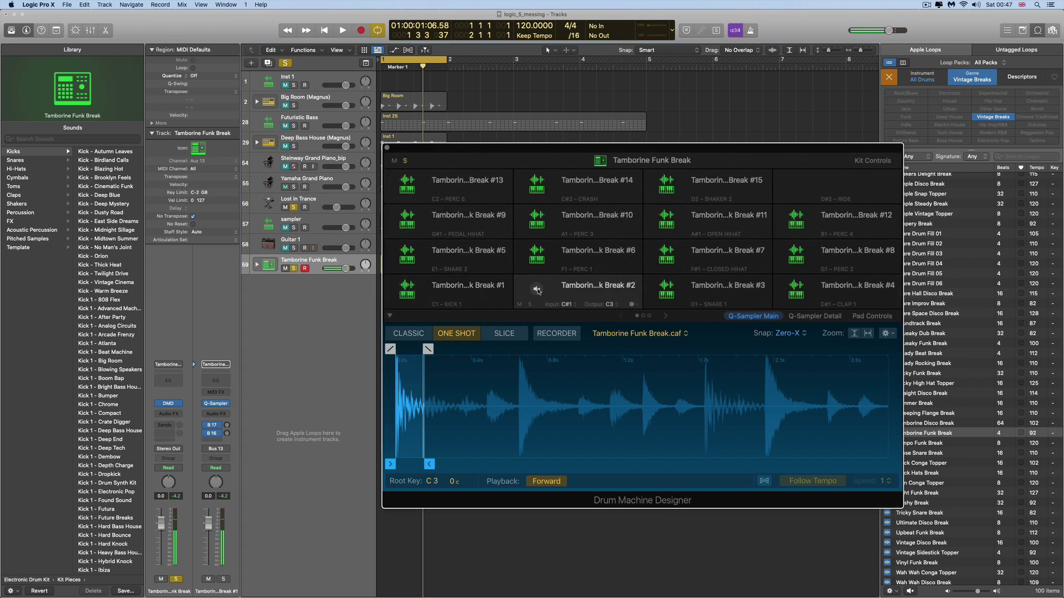
left_click(670, 289)
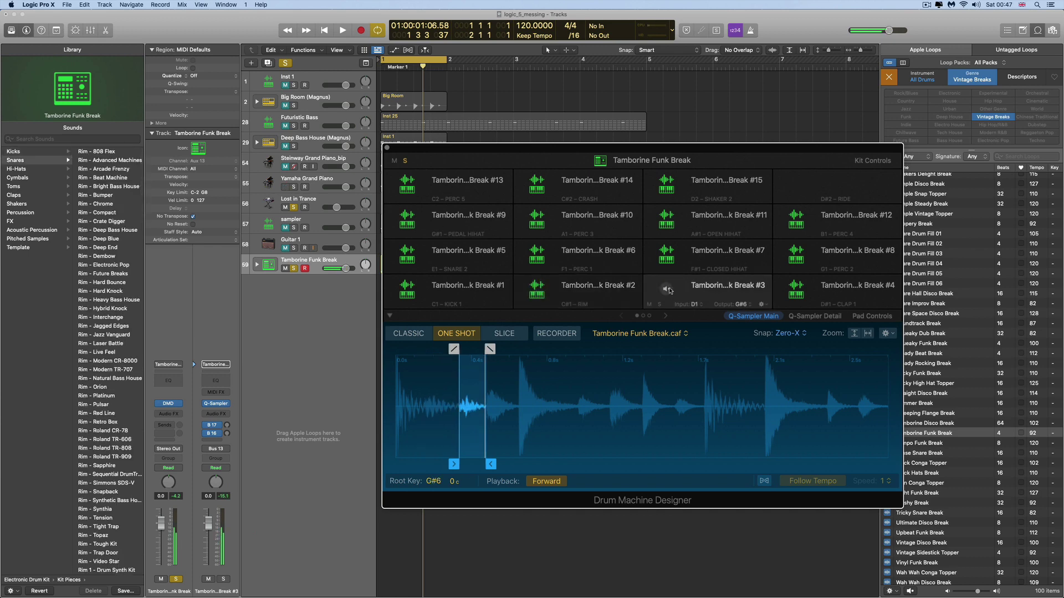
left_click(796, 290)
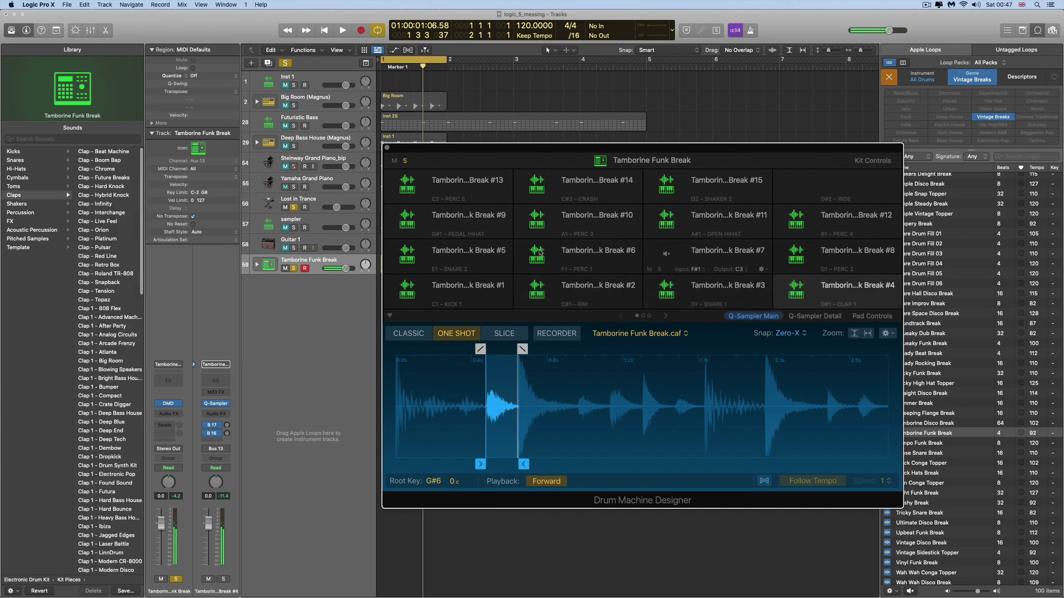
left_click(406, 256)
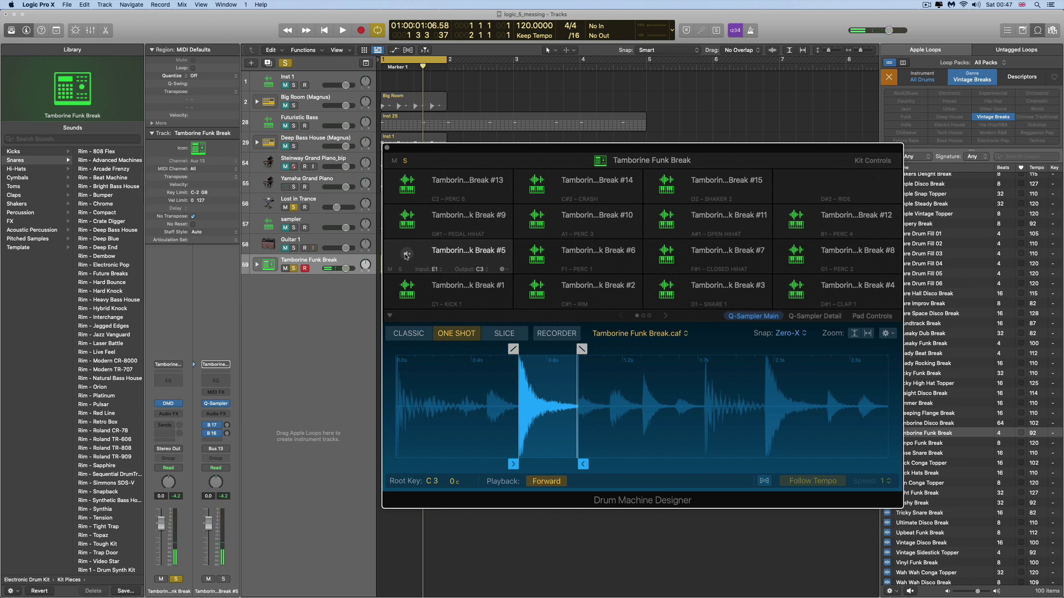
Unsolo the Lost in Trance track and play back the MIDI region on the Tamborine Funk Break track.
left_click_drag(436, 153, 422, 339)
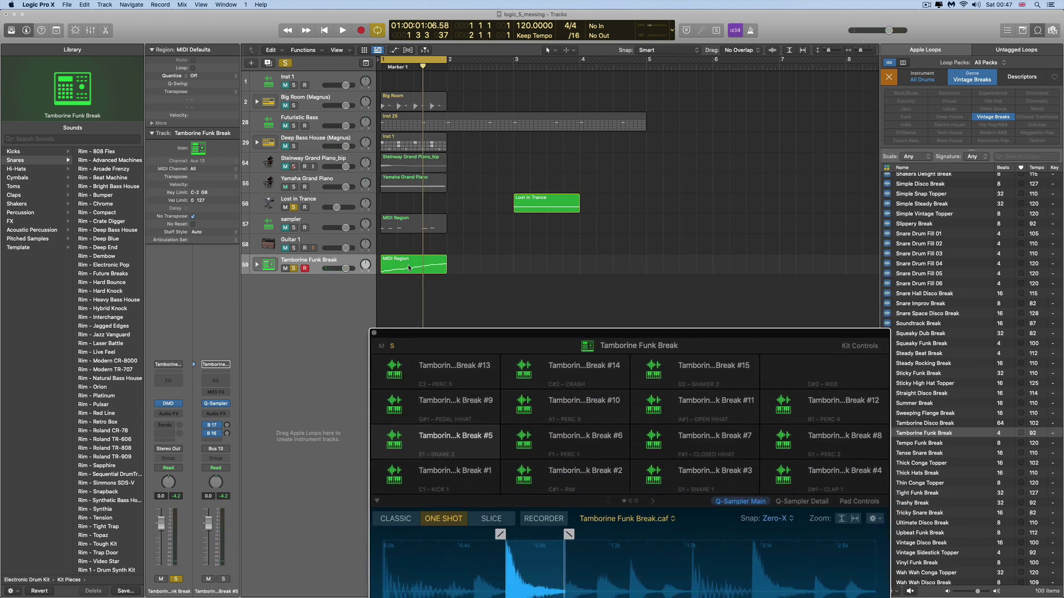
left_click(293, 208)
key("space")
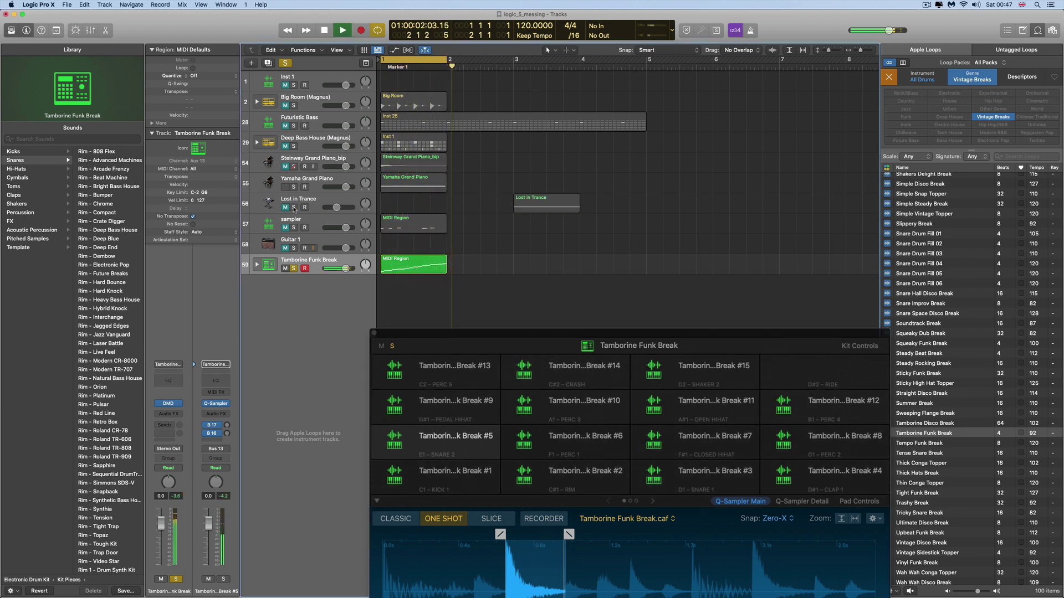
key("space")
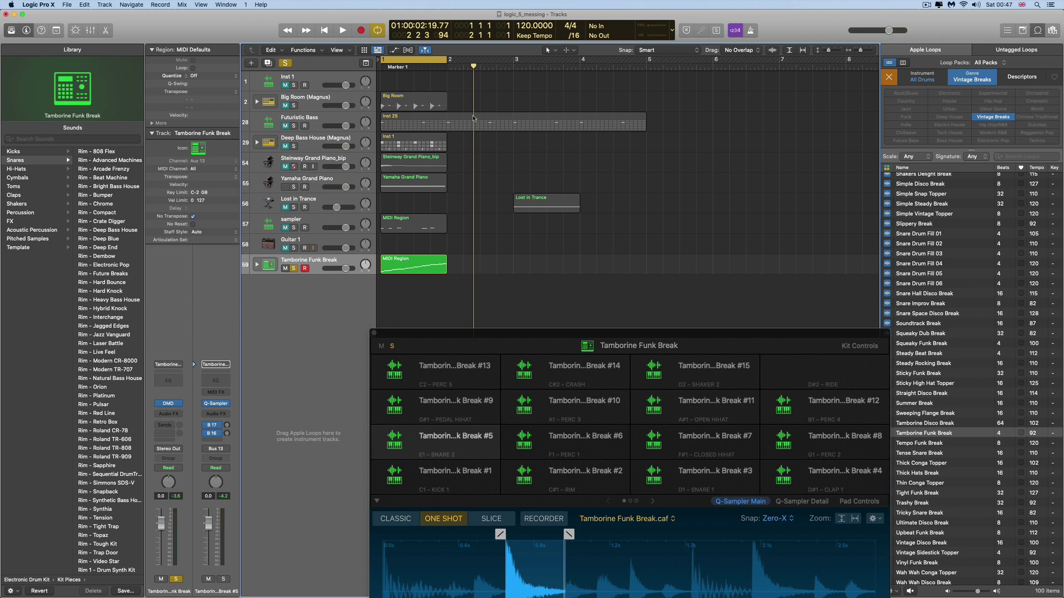
Close the Drum Machine Designer window and delete the Tamborine Funk Break track together with its MIDI region.
left_click_drag(523, 336, 488, 173)
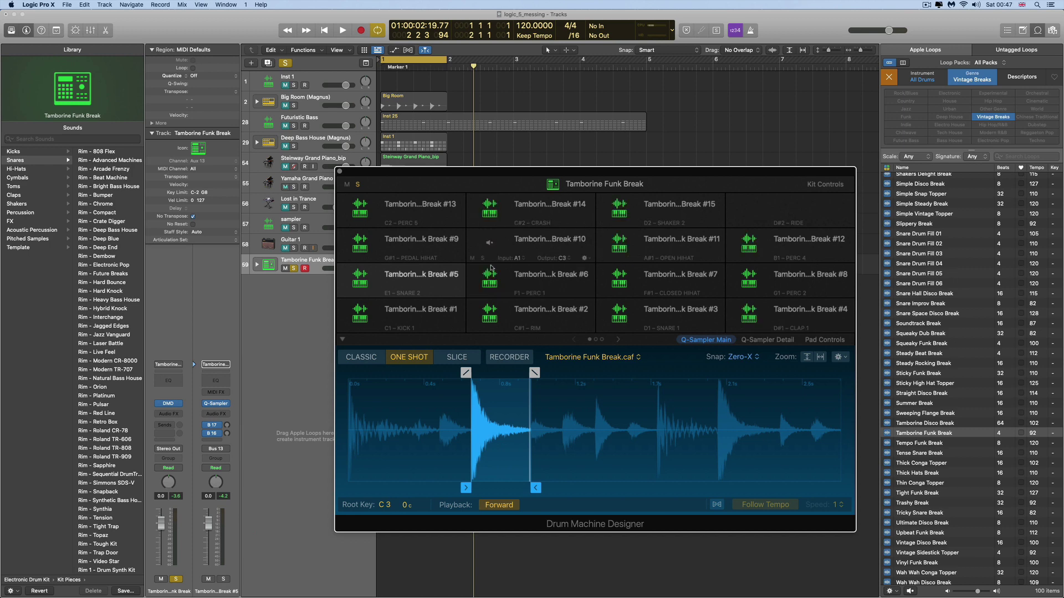
left_click_drag(402, 177, 447, 254)
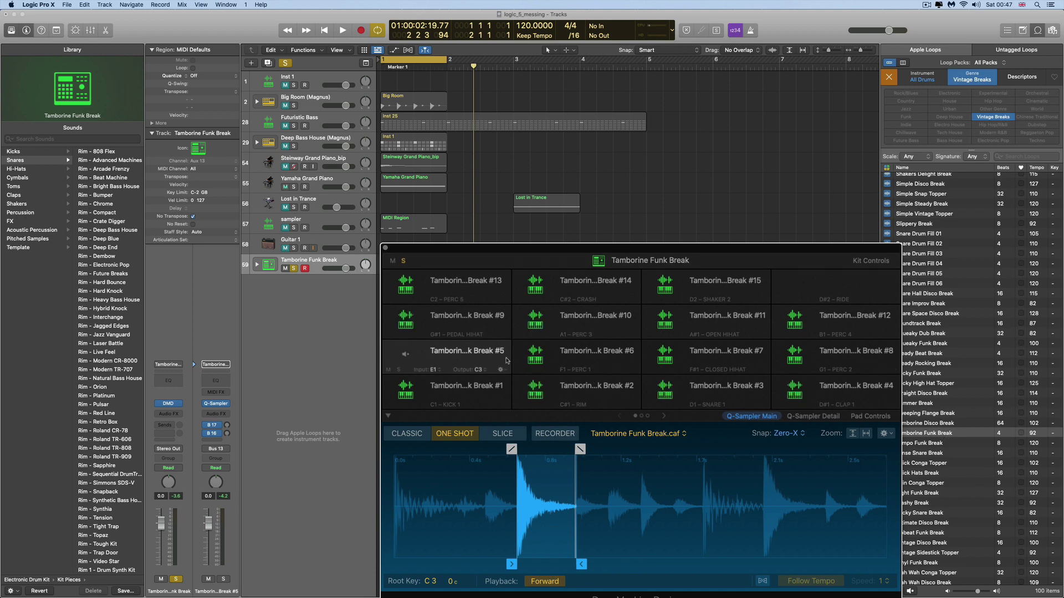
left_click(386, 250)
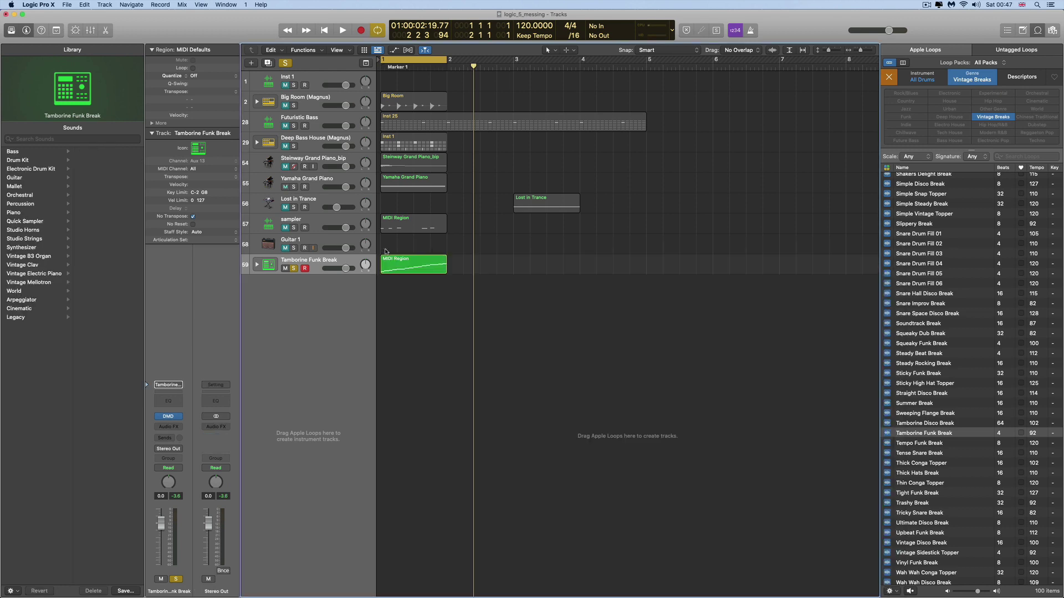
left_click(413, 266)
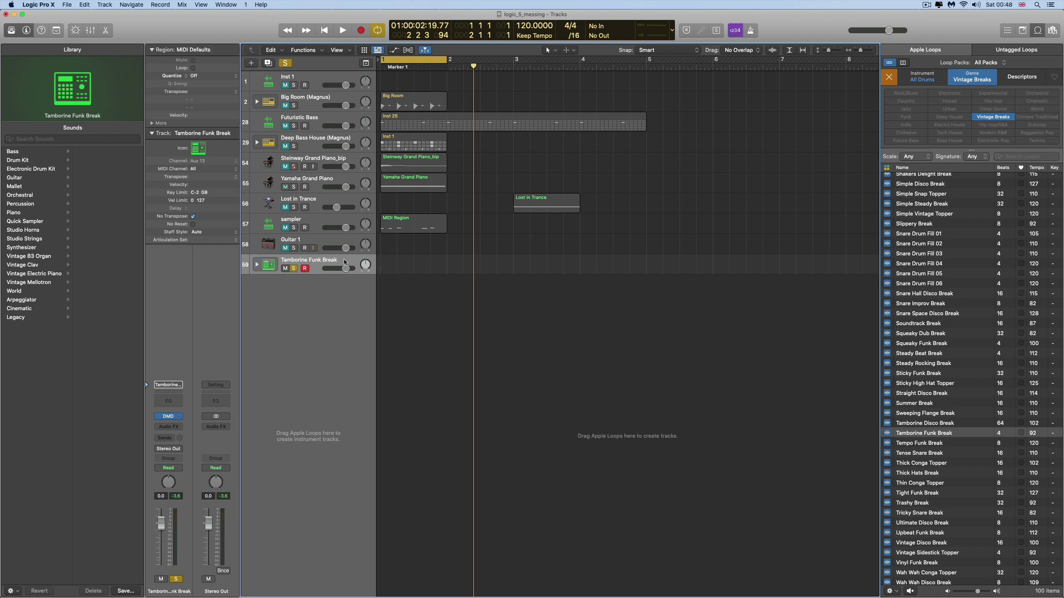
key("super+BackSpace")
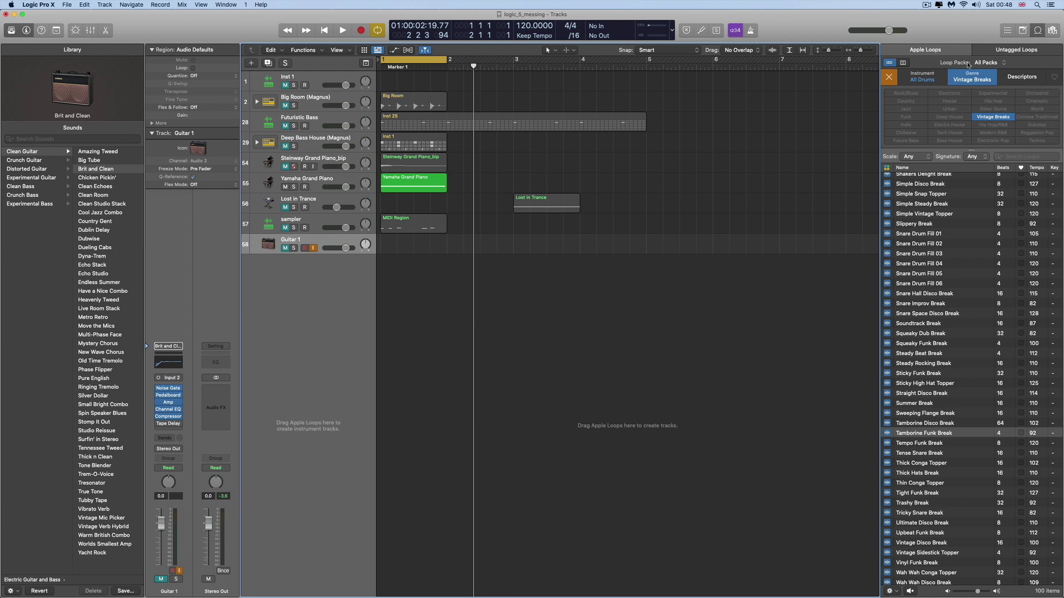
Clear the drum instrument and Vintage Breaks filters and filter the Apple Loops to the Elec Piano instrument.
left_click(926, 82)
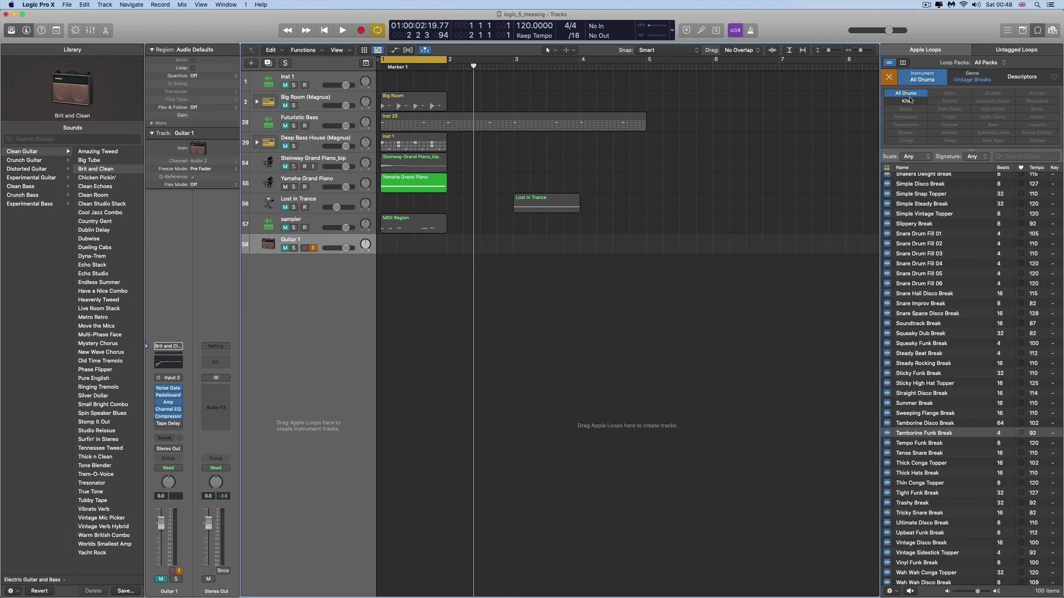
left_click(909, 97)
left_click(915, 103)
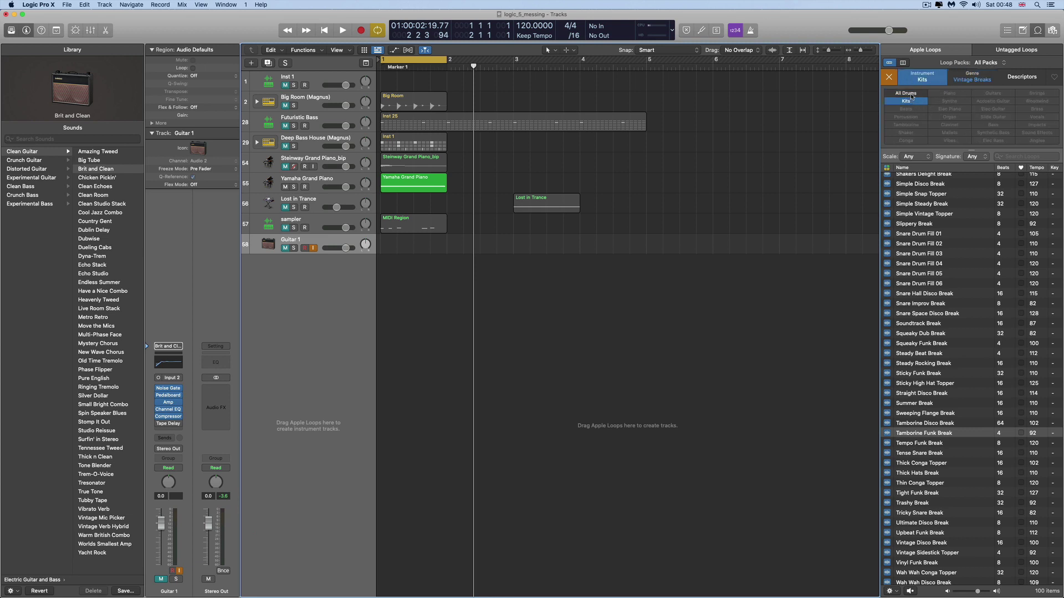
left_click(911, 94)
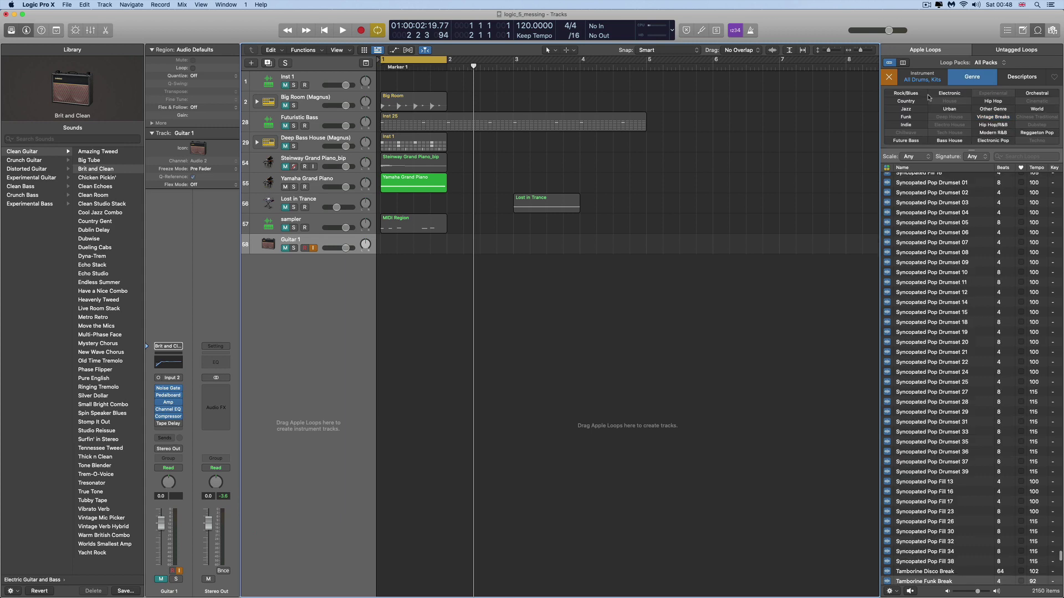
left_click(922, 78)
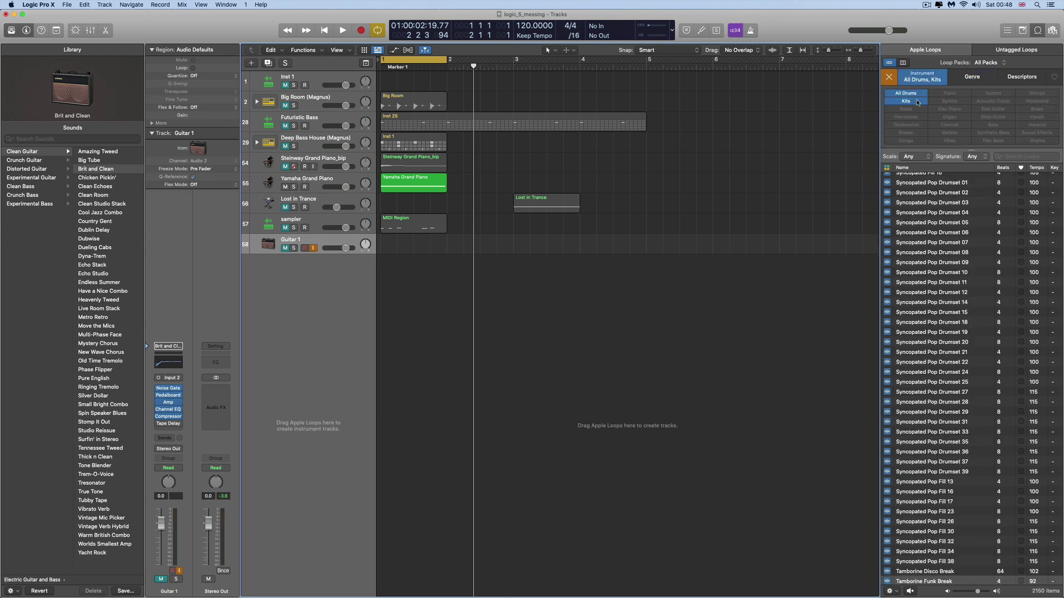
left_click(906, 93)
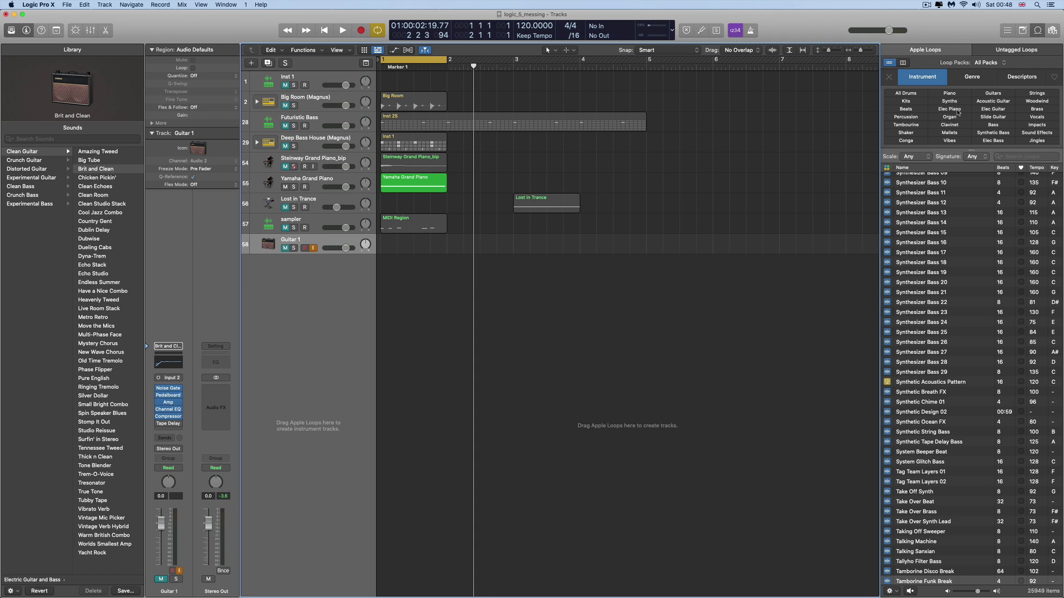
left_click(949, 110)
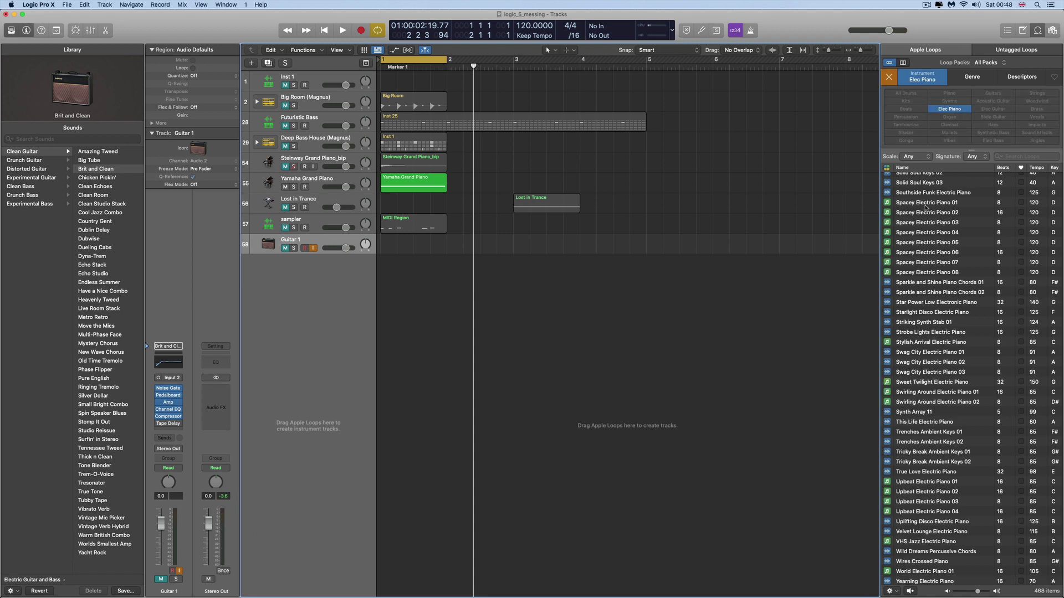
Narrow the electric piano loops to the Deep House genre and preview Striking Synth Stab 01.
left_click(974, 80)
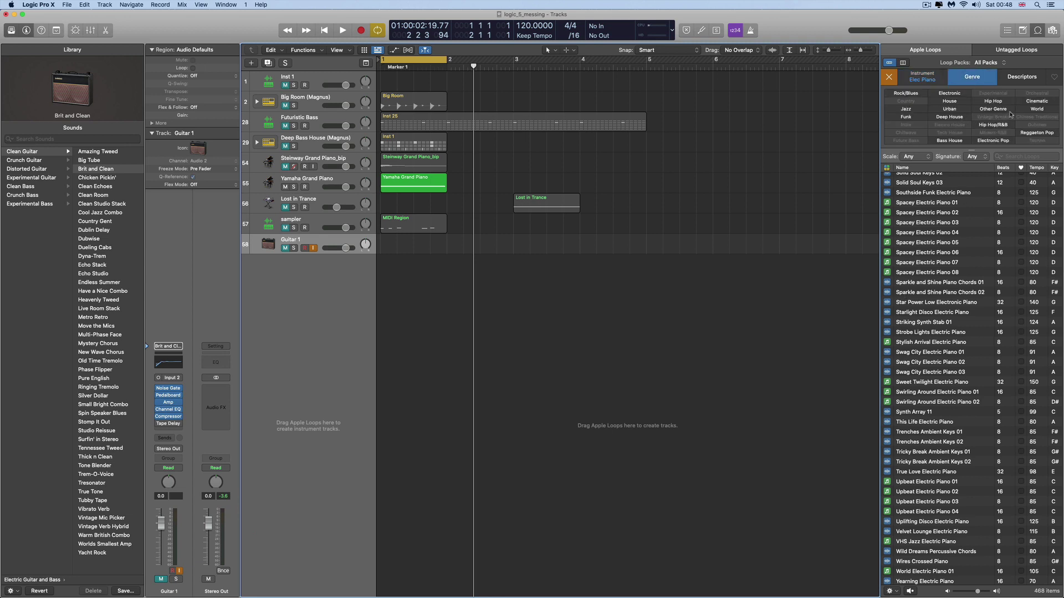
left_click(949, 116)
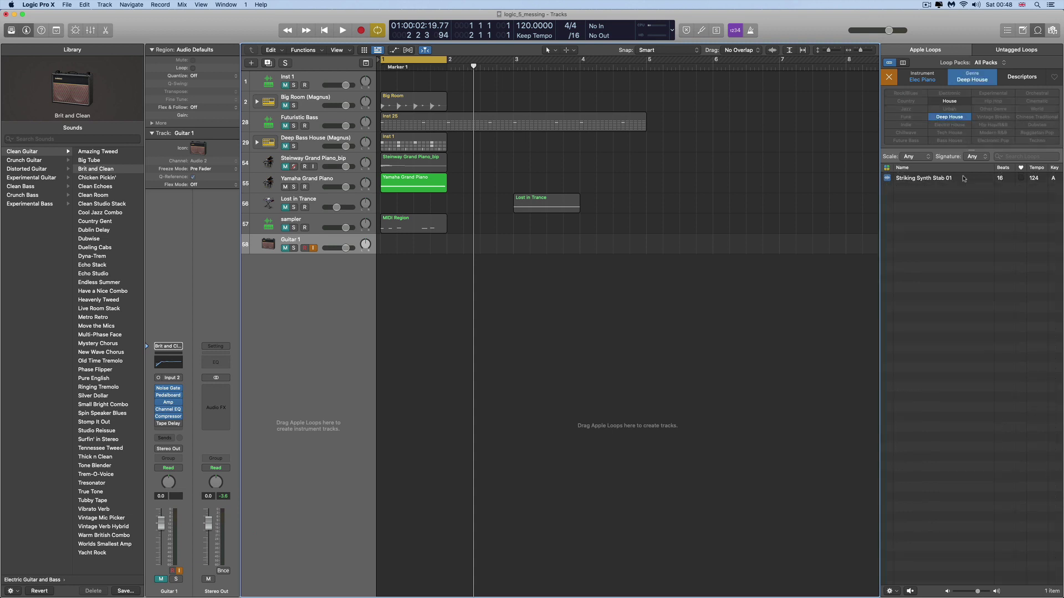
left_click(919, 178)
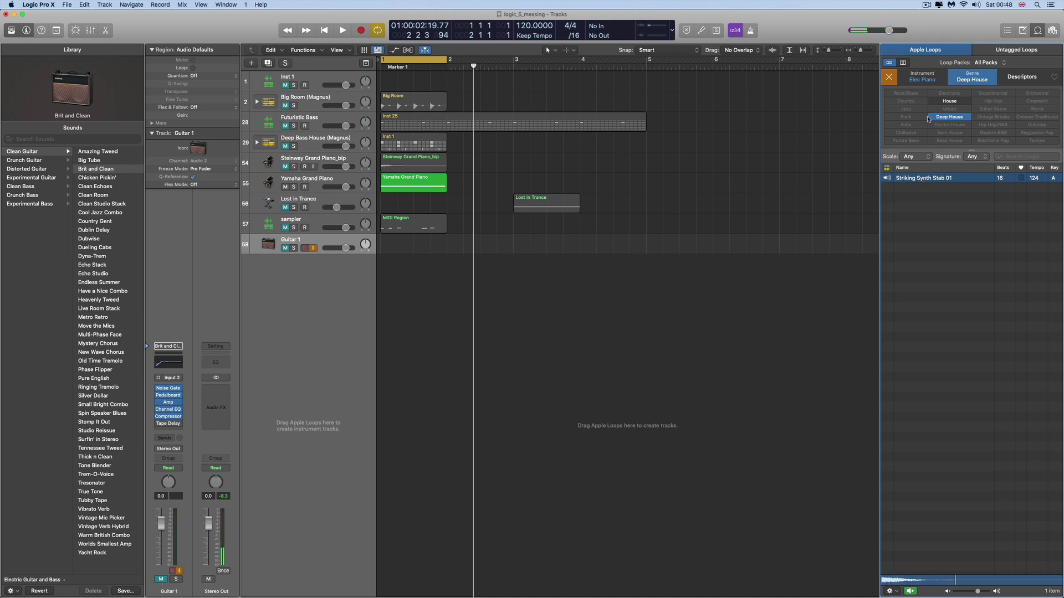
Create a Quick Sampler (Original) track from the Striking Synth Stab 01 loop and set the sampler to Classic mode.
left_click_drag(900, 179, 313, 279)
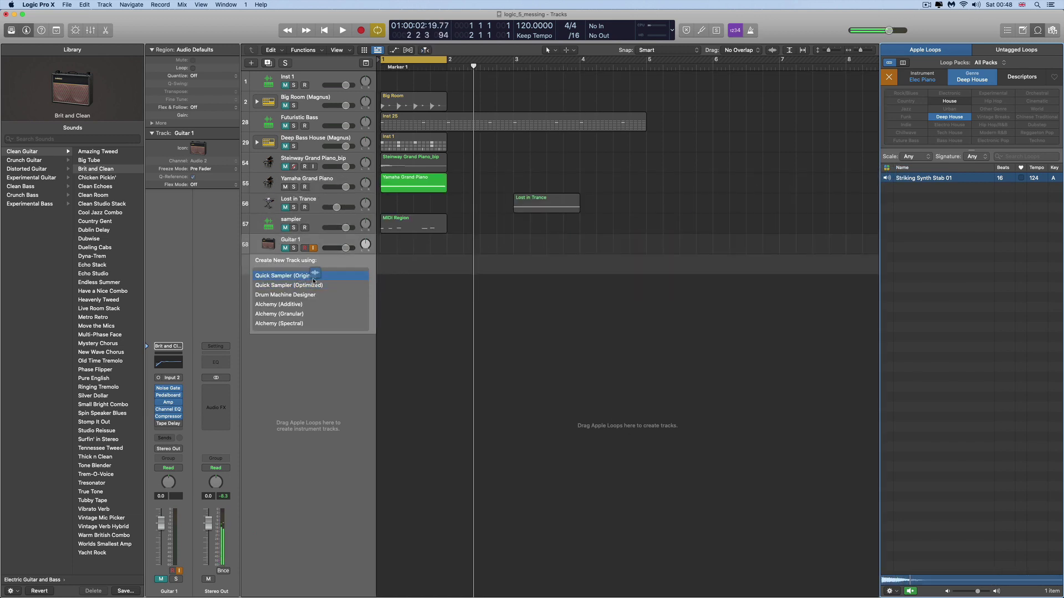
left_click_drag(314, 280, 313, 280)
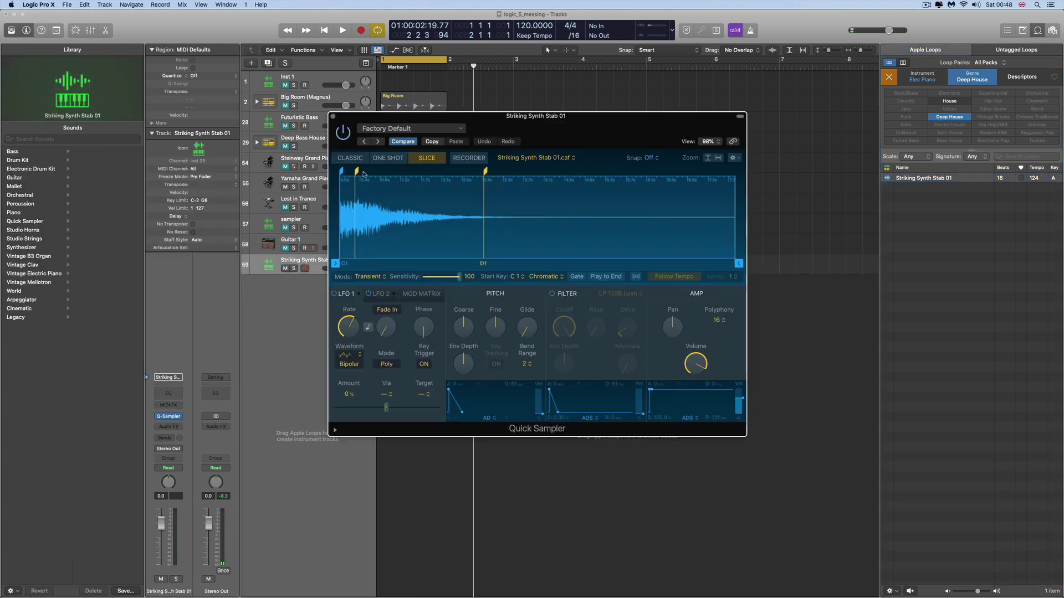
left_click(351, 158)
left_click_drag(452, 120, 648, 197)
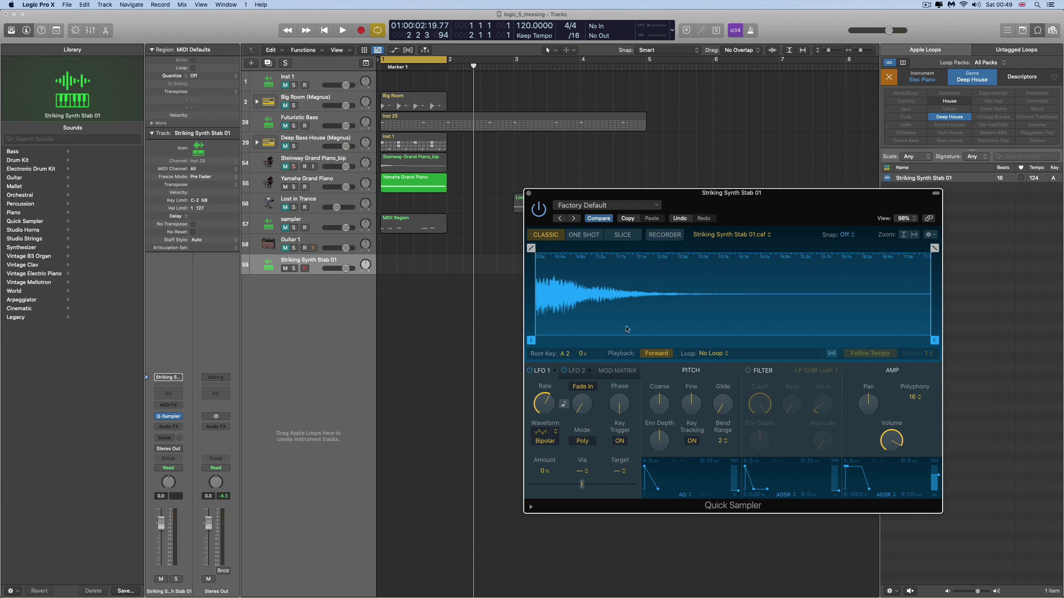
left_click(583, 236)
left_click(550, 236)
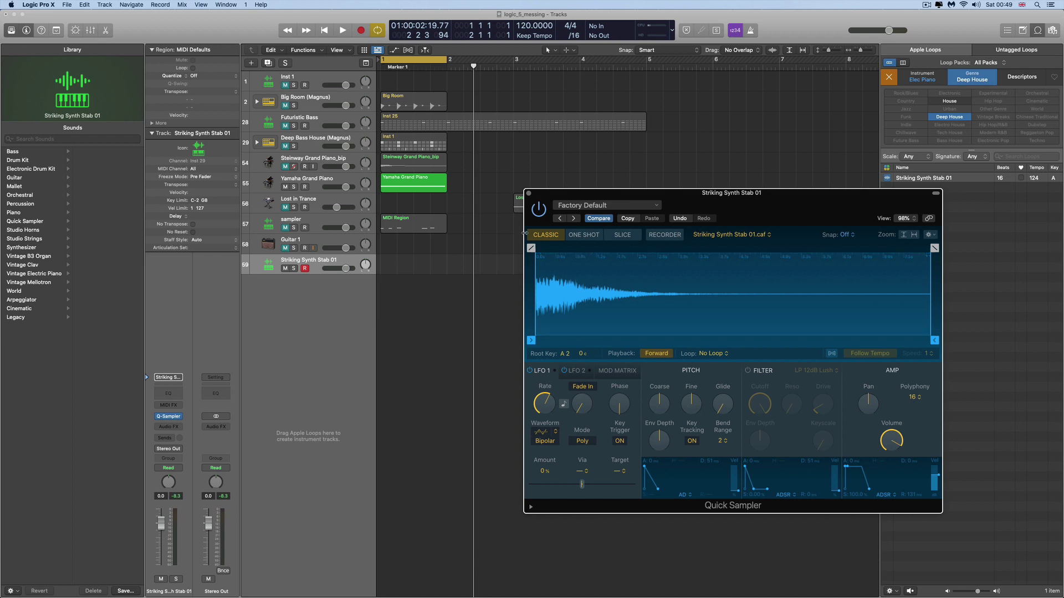
key("super+w")
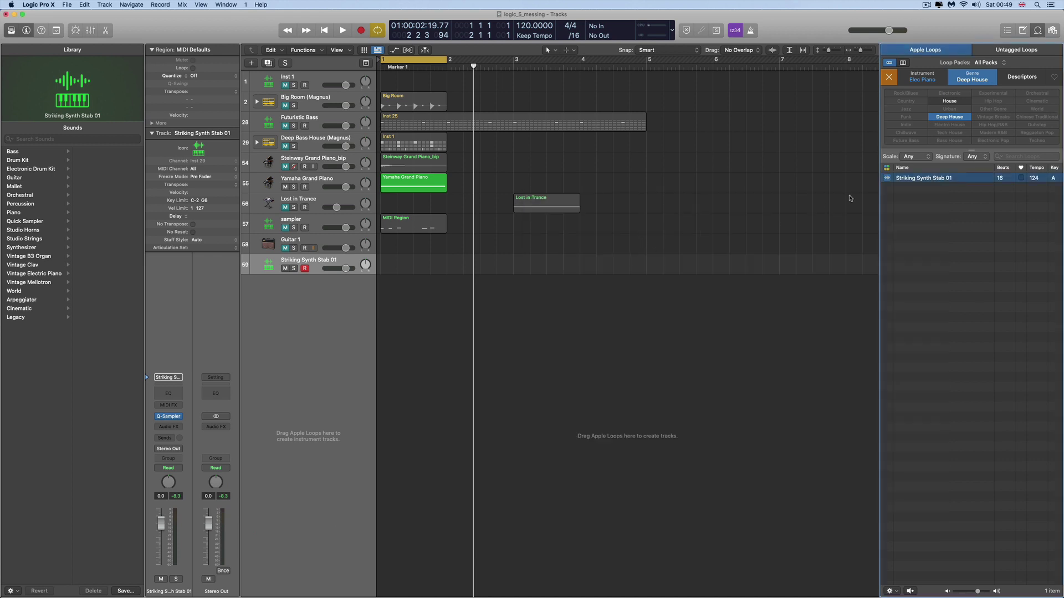
Replace Quick Sampler with the multi-sample Sampler on the Striking Synth Stab 01 track and close the loop browser.
left_click(977, 76)
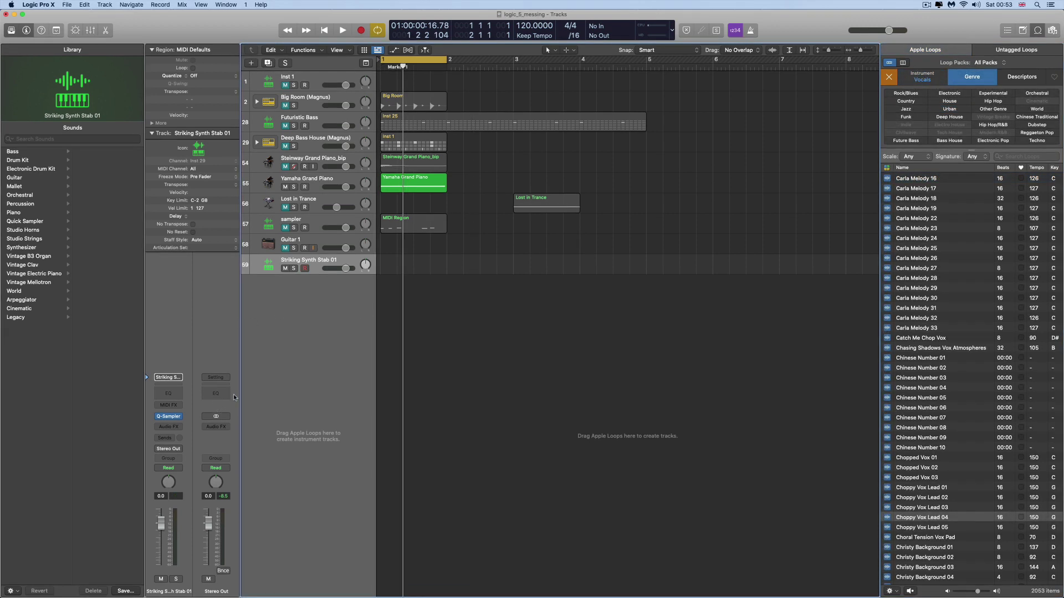
left_click(178, 416)
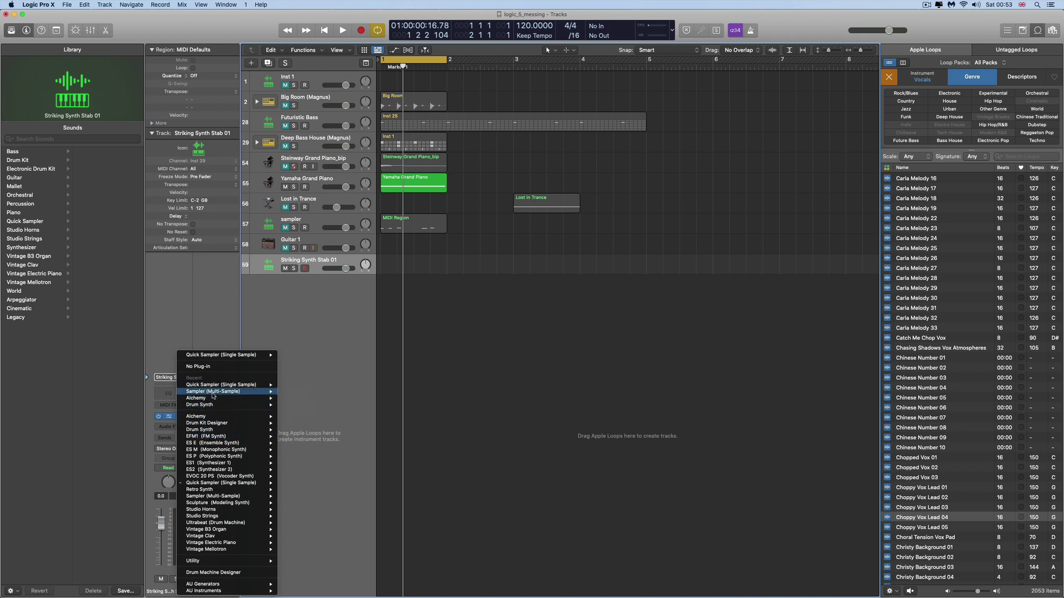
mouse_move(242, 393)
left_click(303, 399)
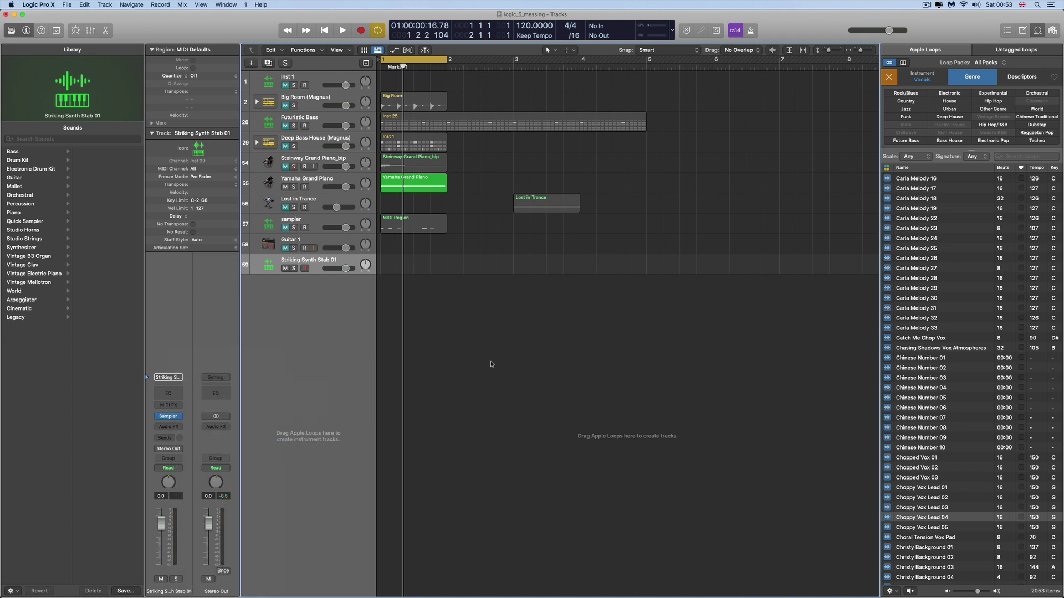
left_click(1040, 32)
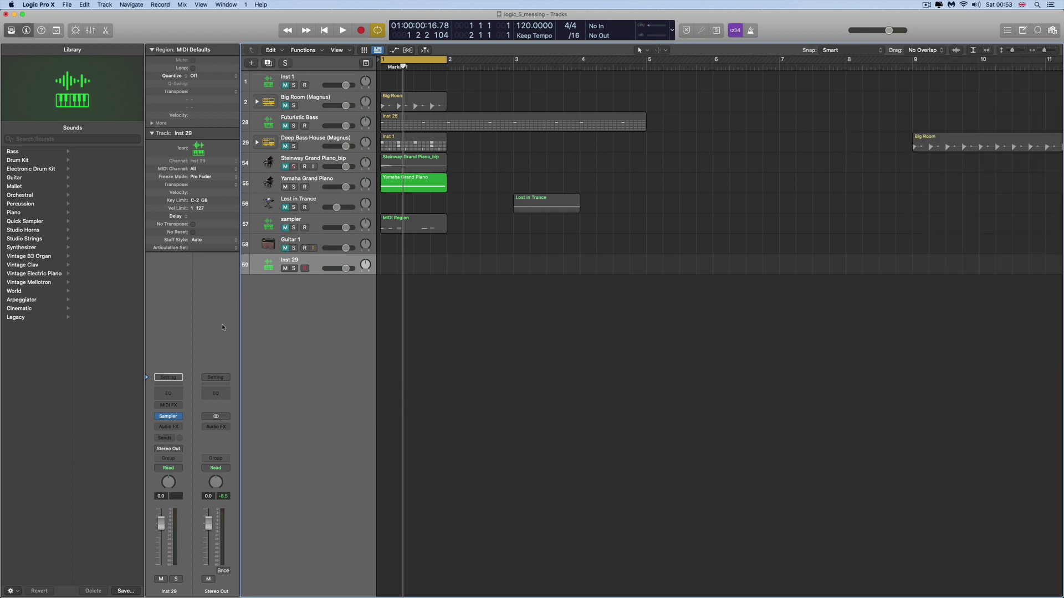
Open the Sampler plug-in window on the new instrument track and show its Mapping section.
mouse_move(172, 418)
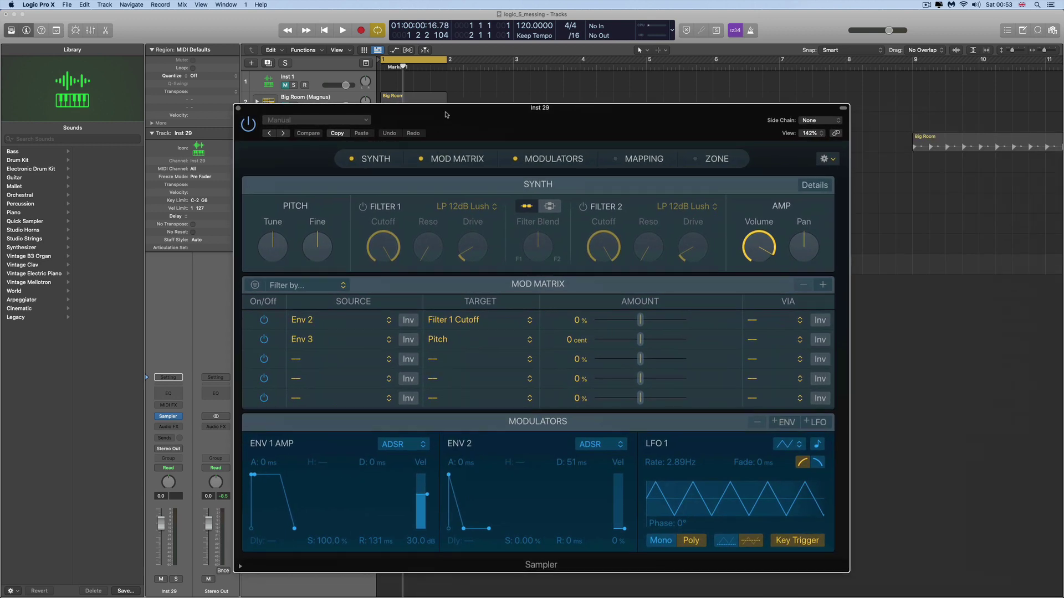
left_click_drag(445, 115, 467, 106)
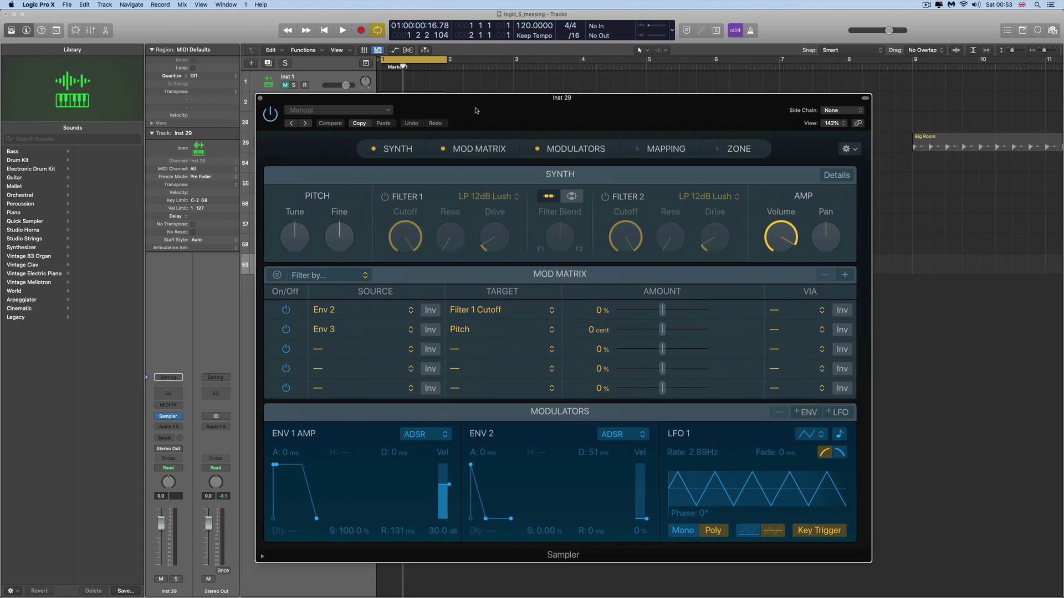
left_click(665, 148)
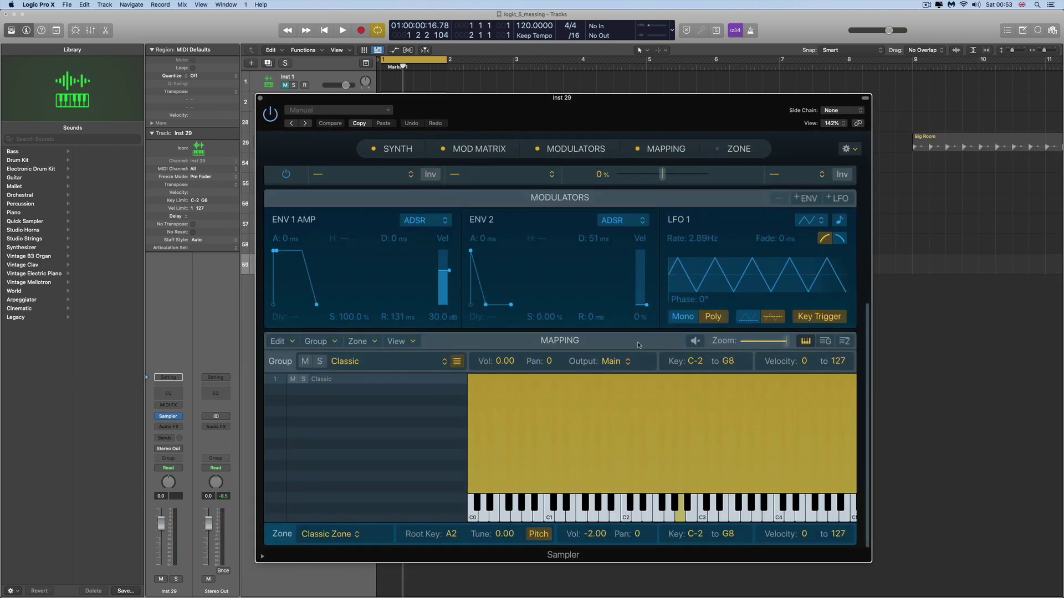
Recall the Sampler's default settings and move its window clear of the track list.
left_click(338, 111)
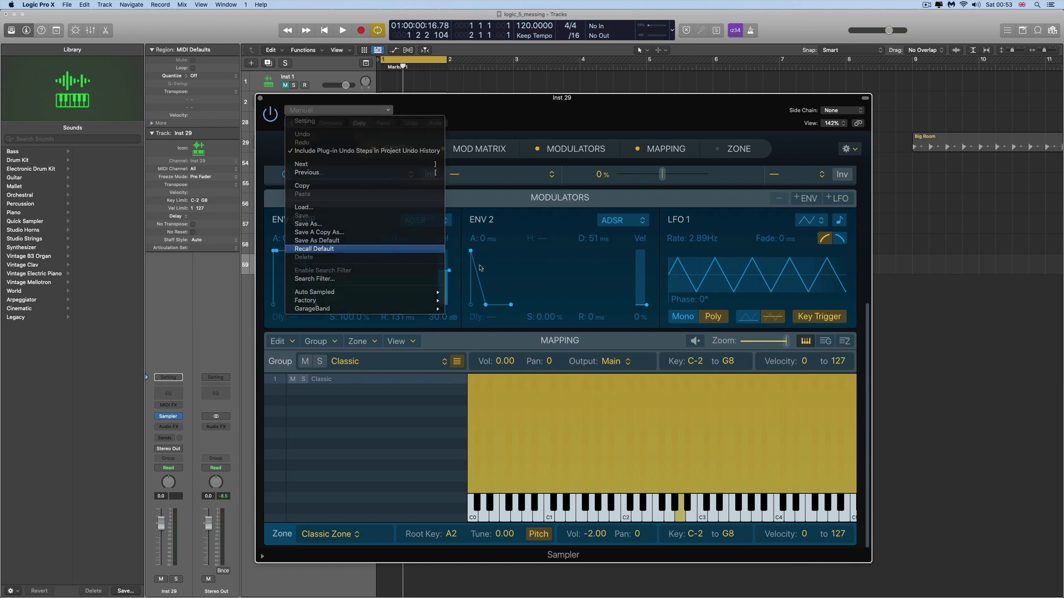
key("Return")
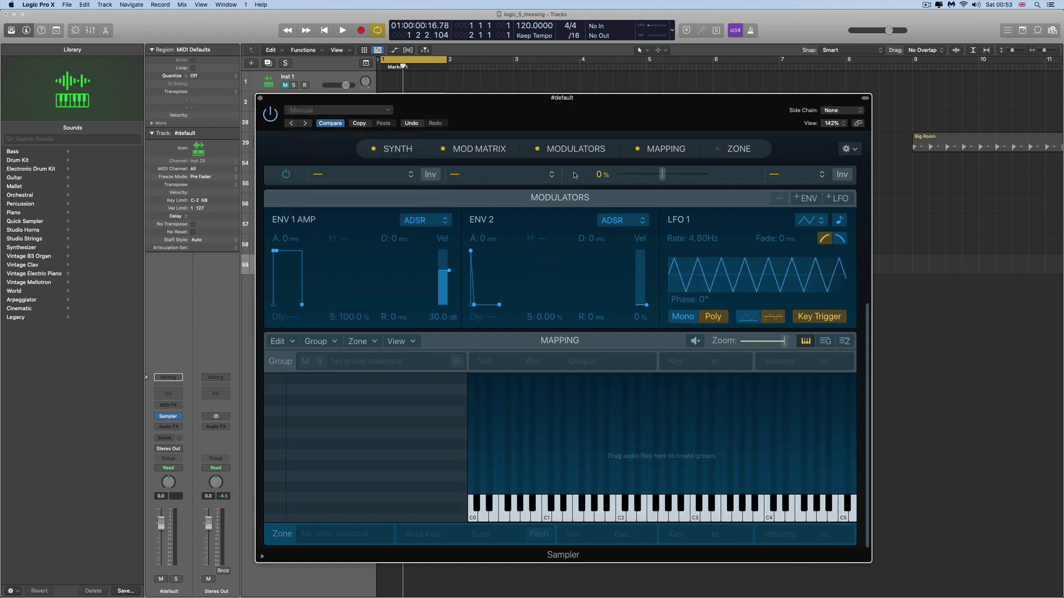
left_click_drag(551, 110, 746, 130)
Solo the Steinway Grand Piano_bip track and add its region to the Sampler's mapping as a zone rooted at C2.
left_click(408, 168)
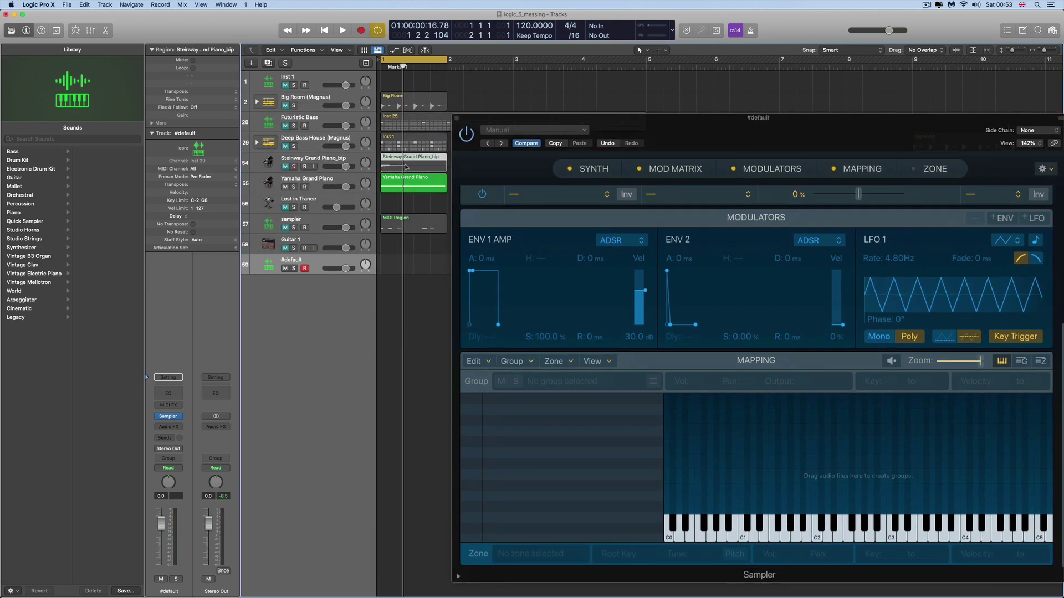
left_click(294, 166)
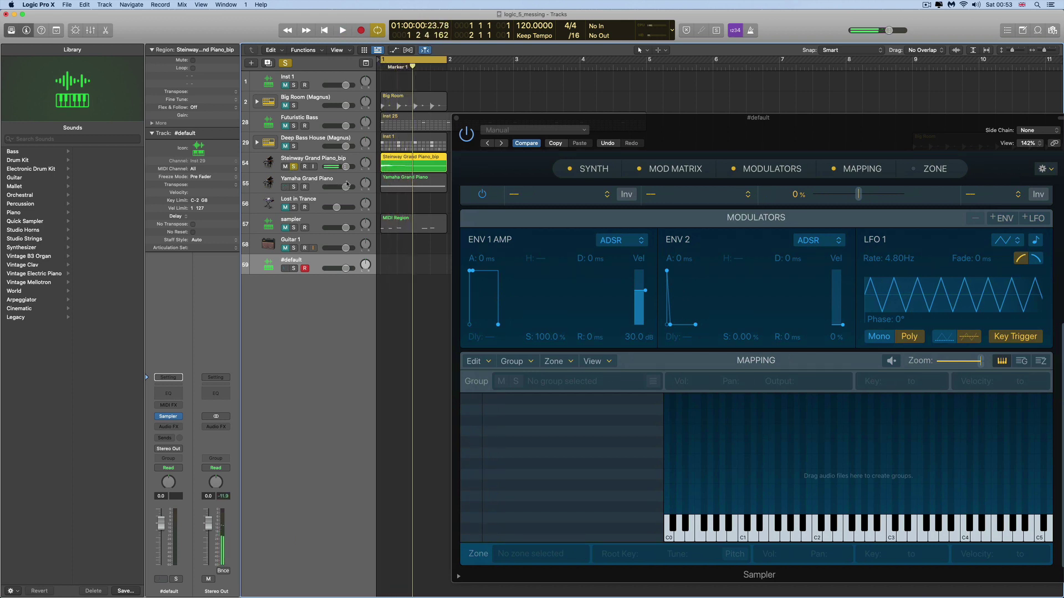
left_click_drag(400, 168, 829, 454)
left_click_drag(824, 452, 813, 455)
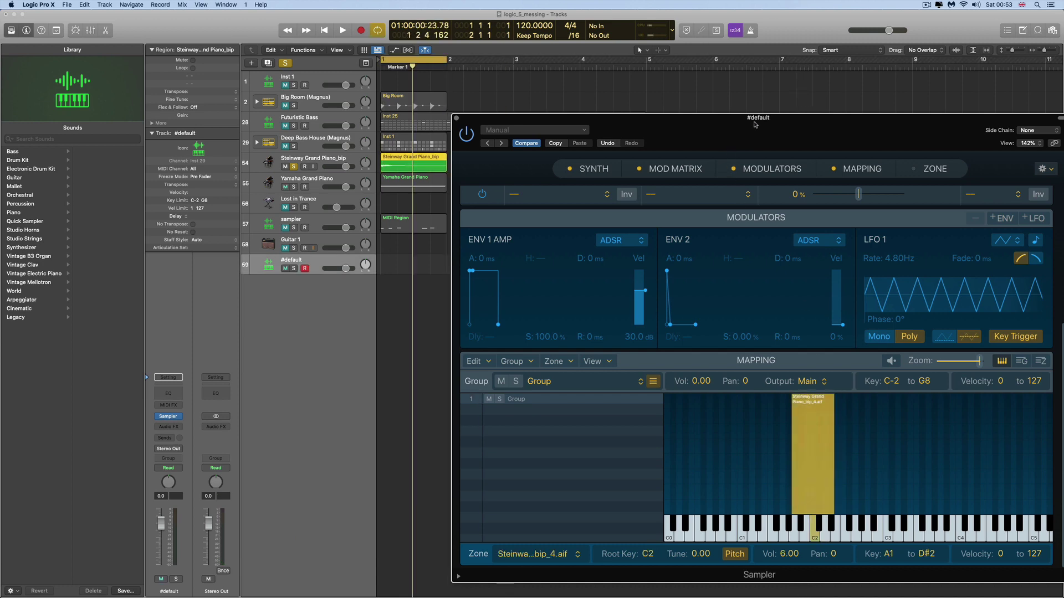
Set the Steinway Grand Piano zone's key range to C2 to C4 in the mapping.
left_click_drag(756, 123, 582, 93)
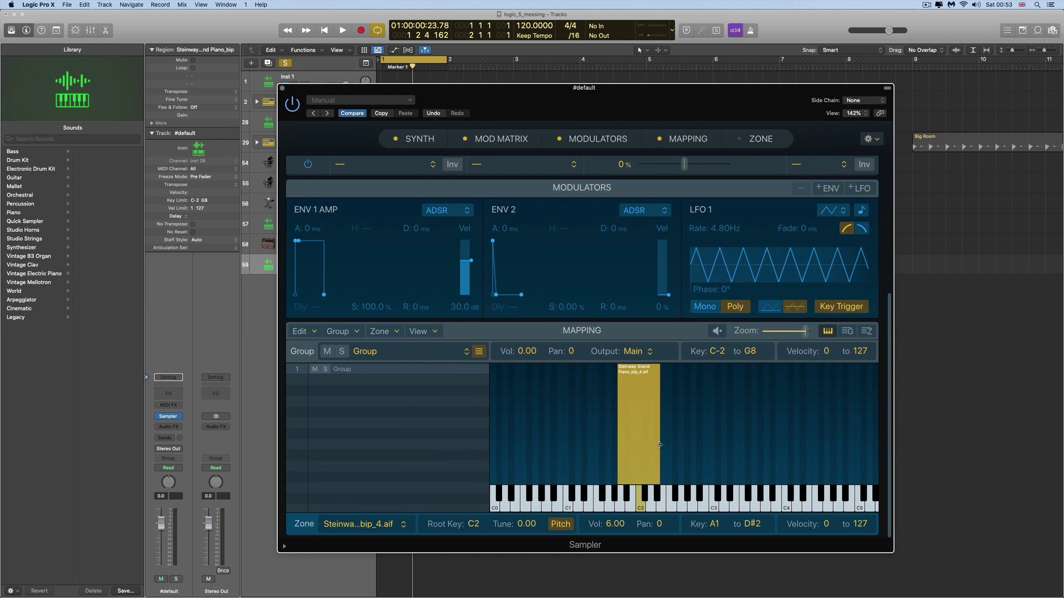
left_click_drag(659, 445, 790, 447)
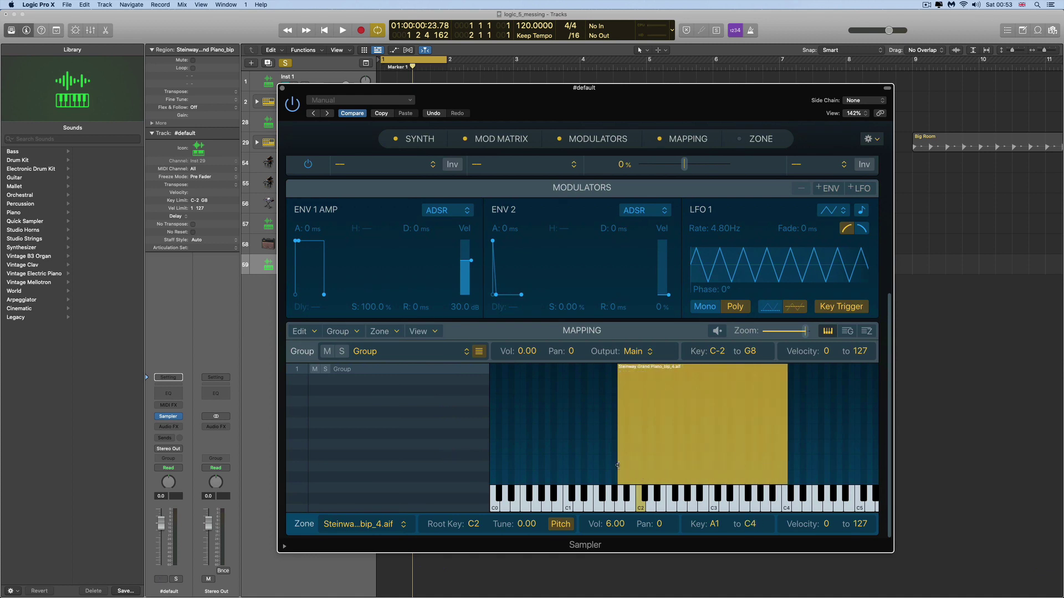
left_click_drag(618, 465, 638, 465)
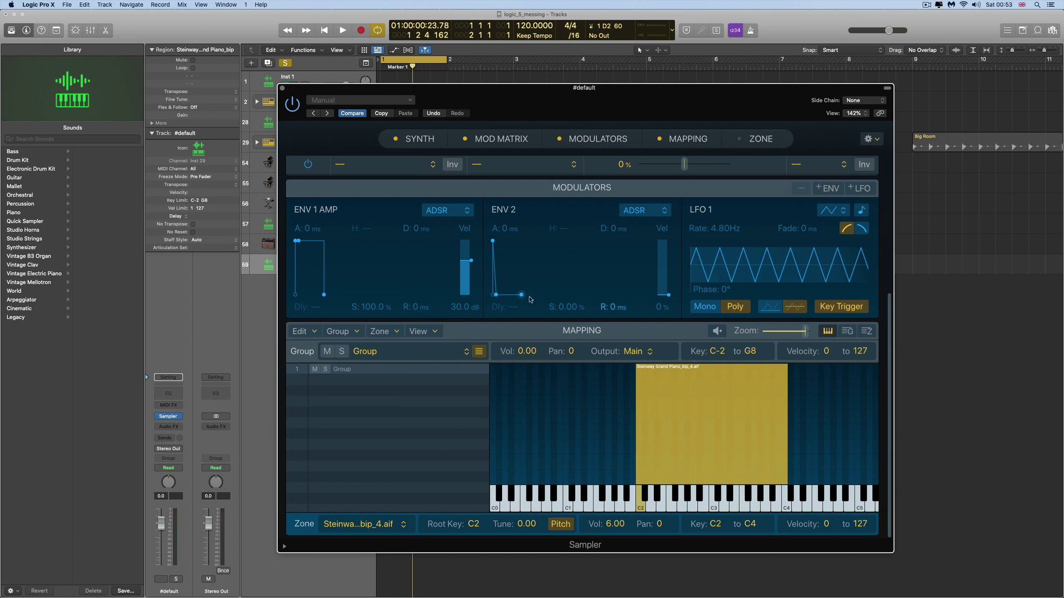
Solo the #default Sampler track and show the Sampler's Zone section for the Steinway Grand Piano sample.
left_click_drag(464, 96, 582, 110)
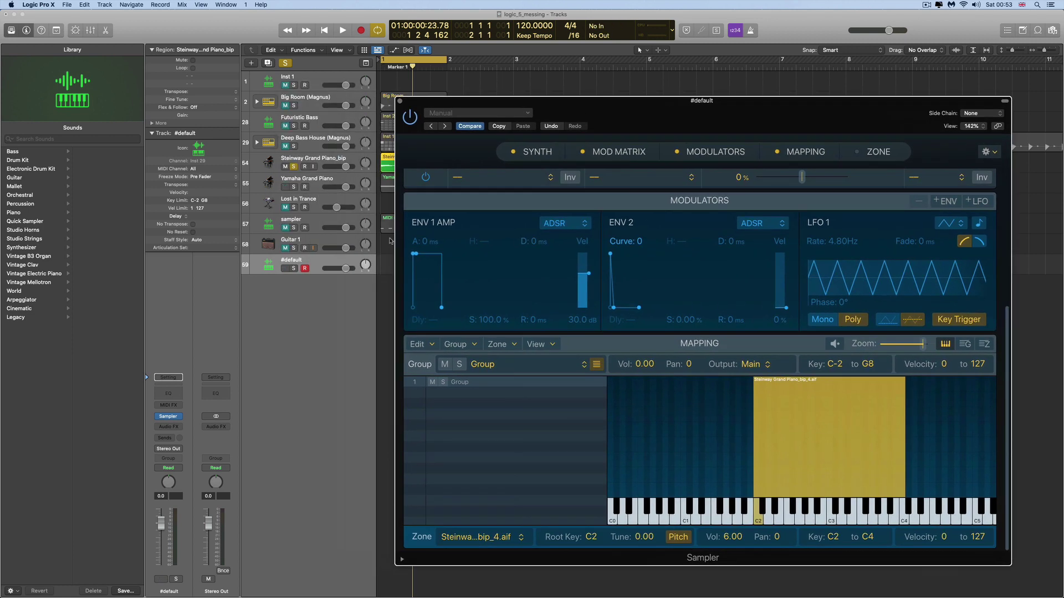
left_click(294, 269)
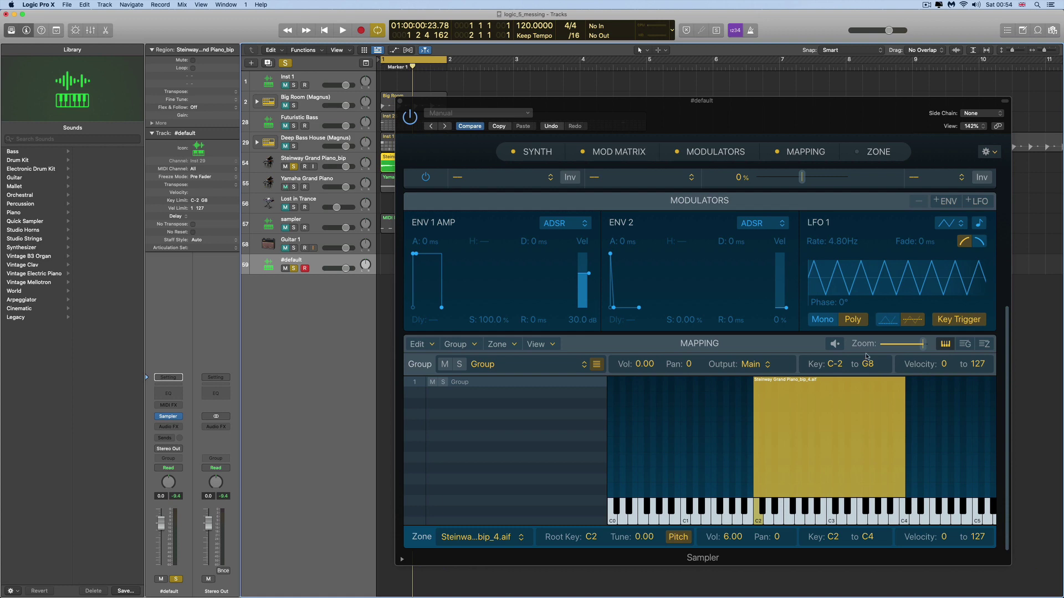
left_click(875, 153)
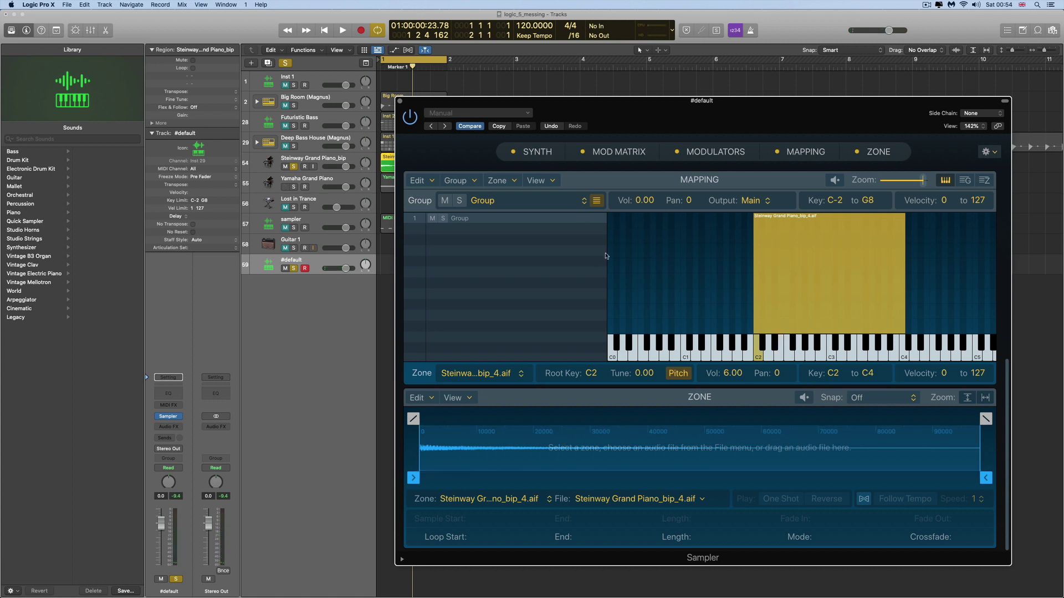
Close the Sampler plug-in window to return to the full arrangement.
left_click(400, 101)
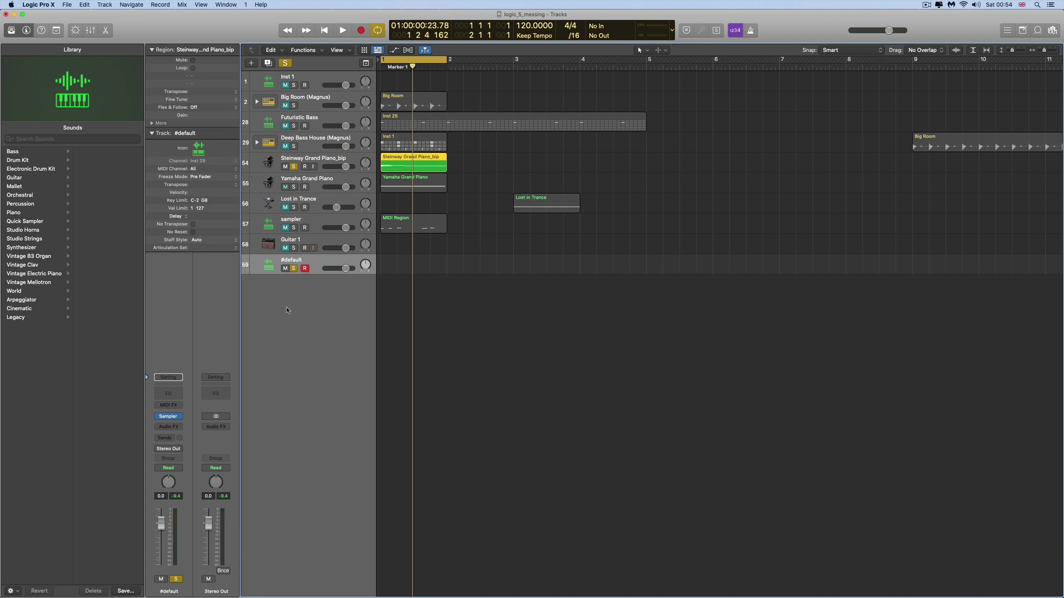
scroll(419, 126, "right", 1)
scroll(419, 126, "left", 1)
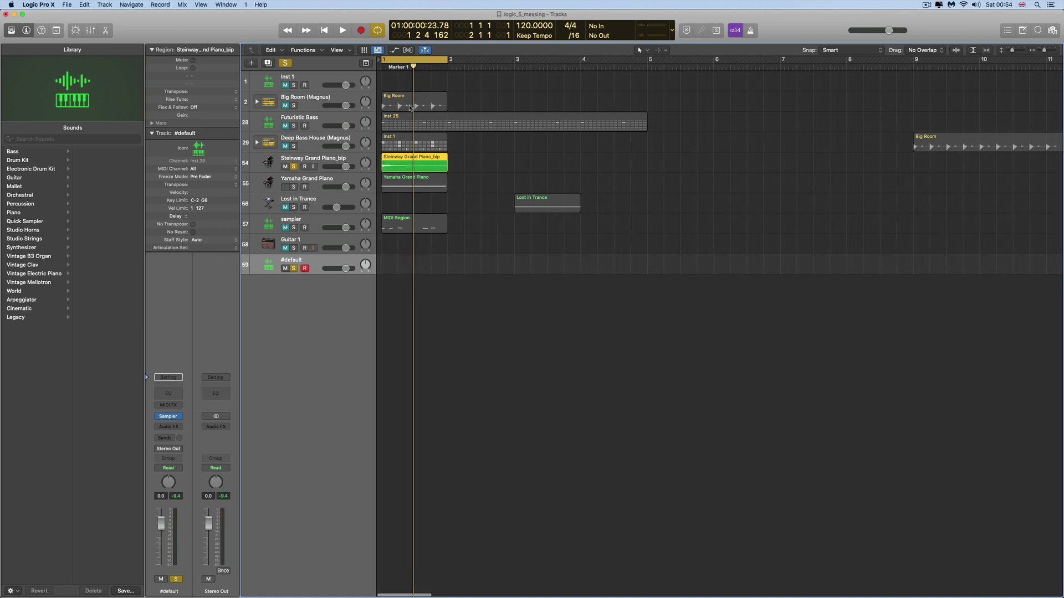